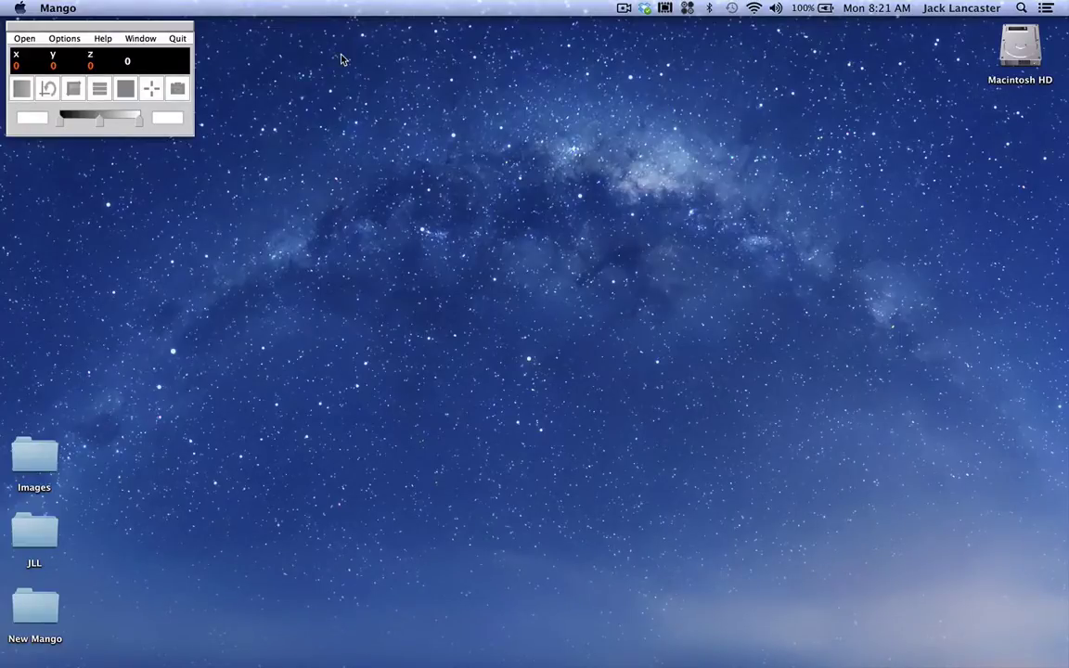
pyautogui.click(26, 40)
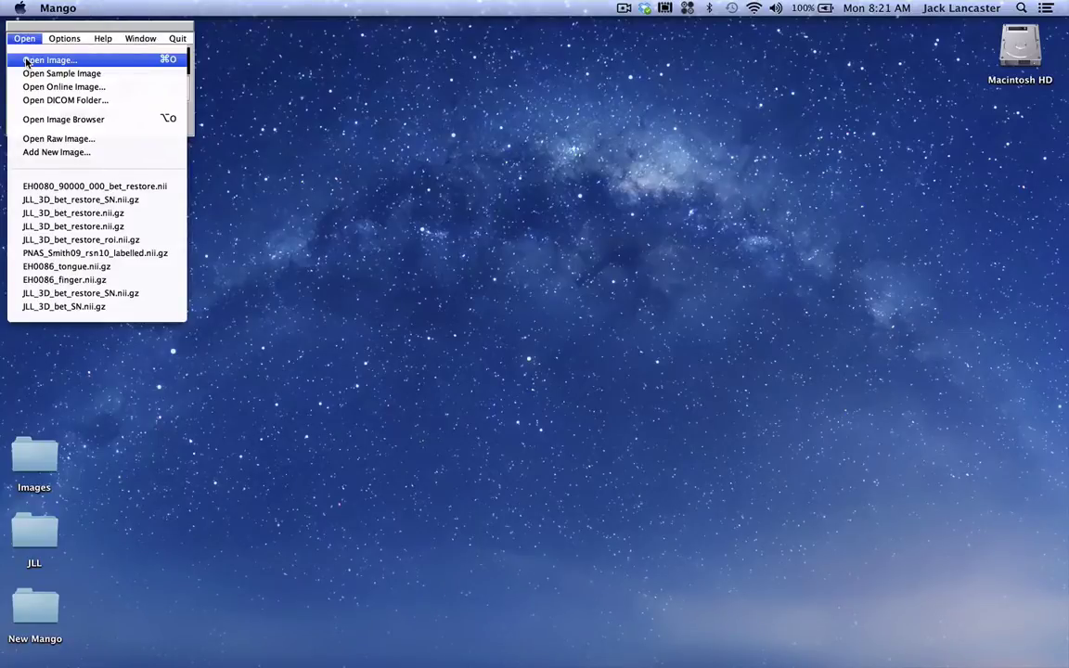
pyautogui.click(56, 141)
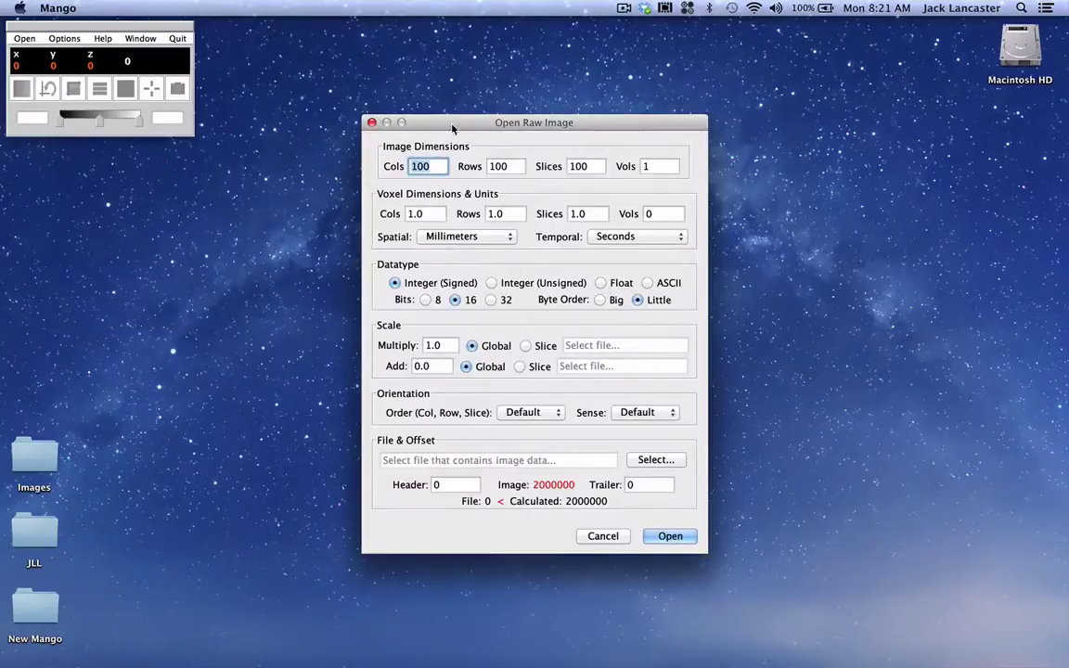
pyautogui.moveTo(453, 108); pyautogui.dragTo(410, 163)
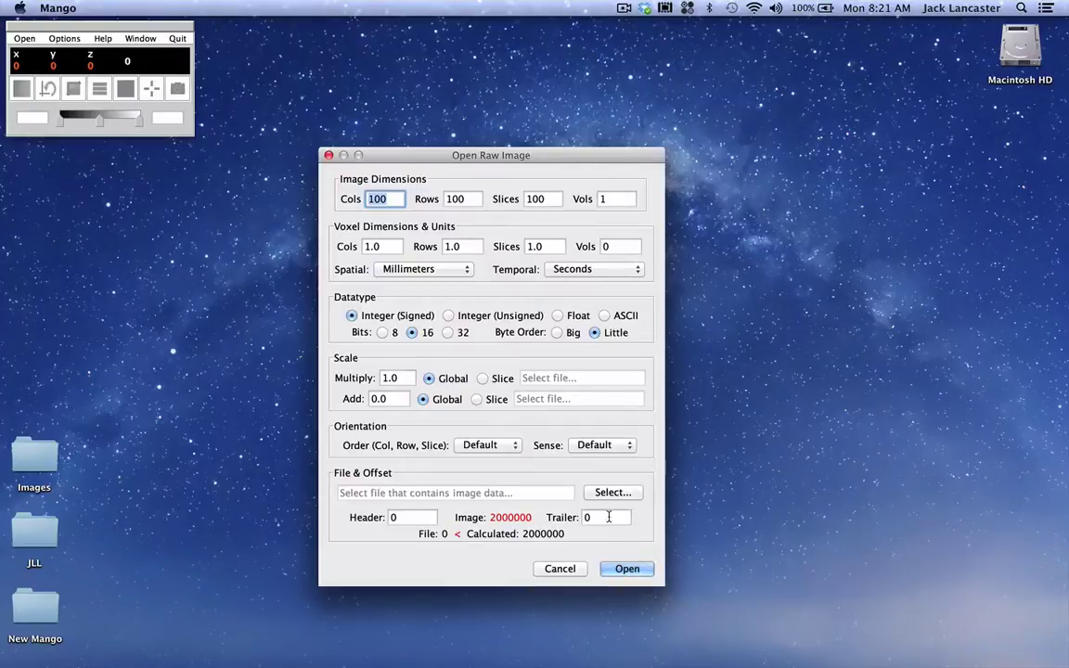
pyautogui.click(565, 568)
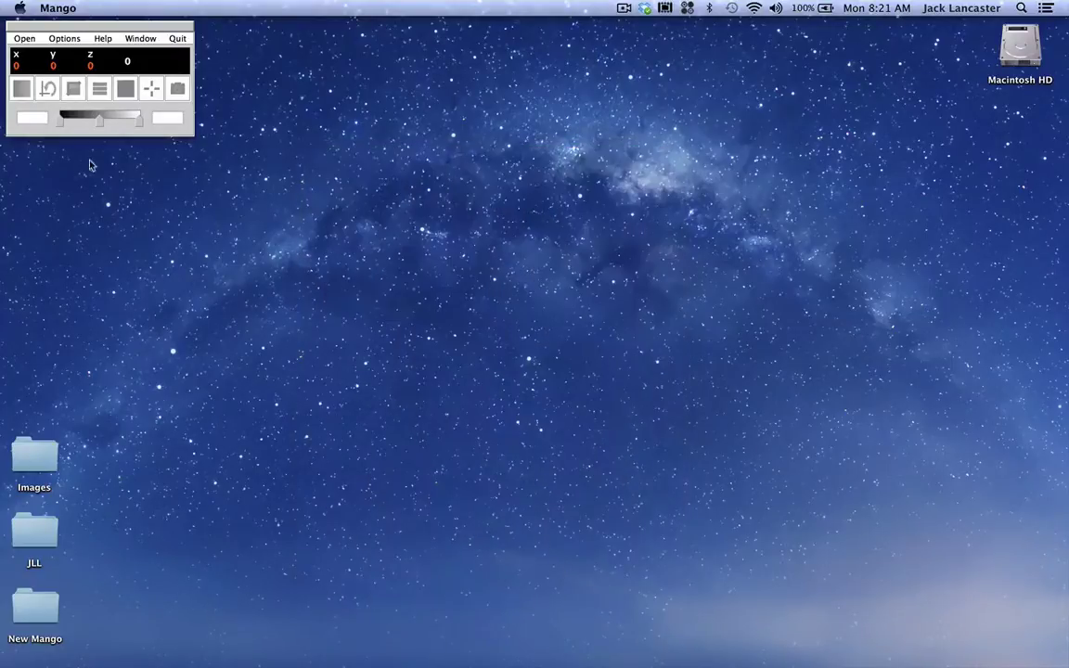
# Step: Load the built-in sample image and adjust its display range to about 97.95–268.25
pyautogui.click(24, 39)
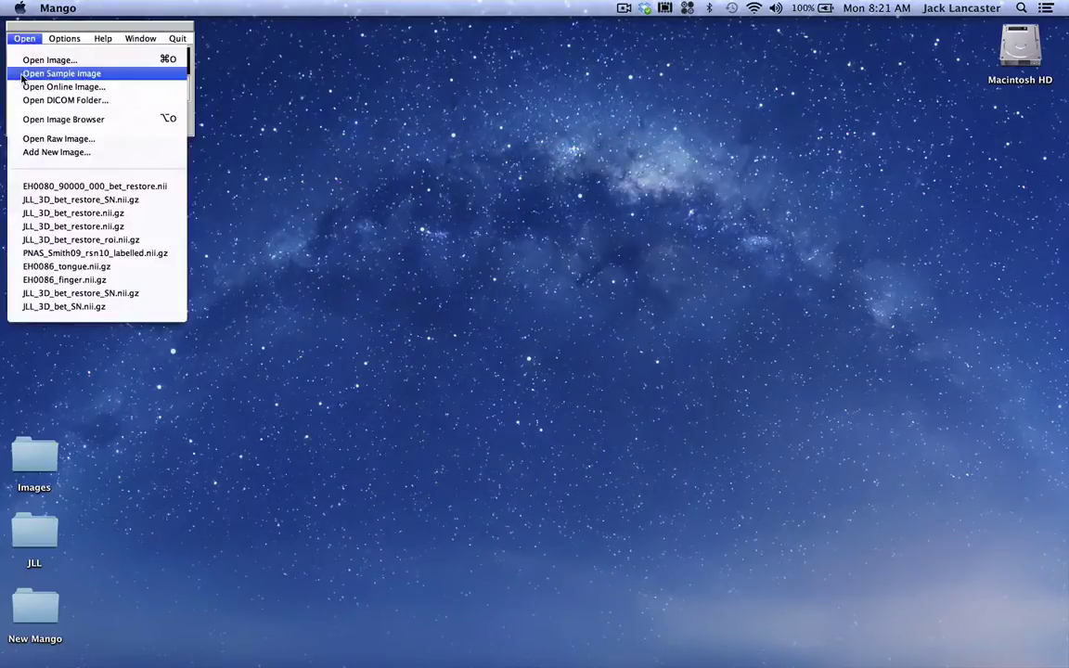
pyautogui.click(23, 74)
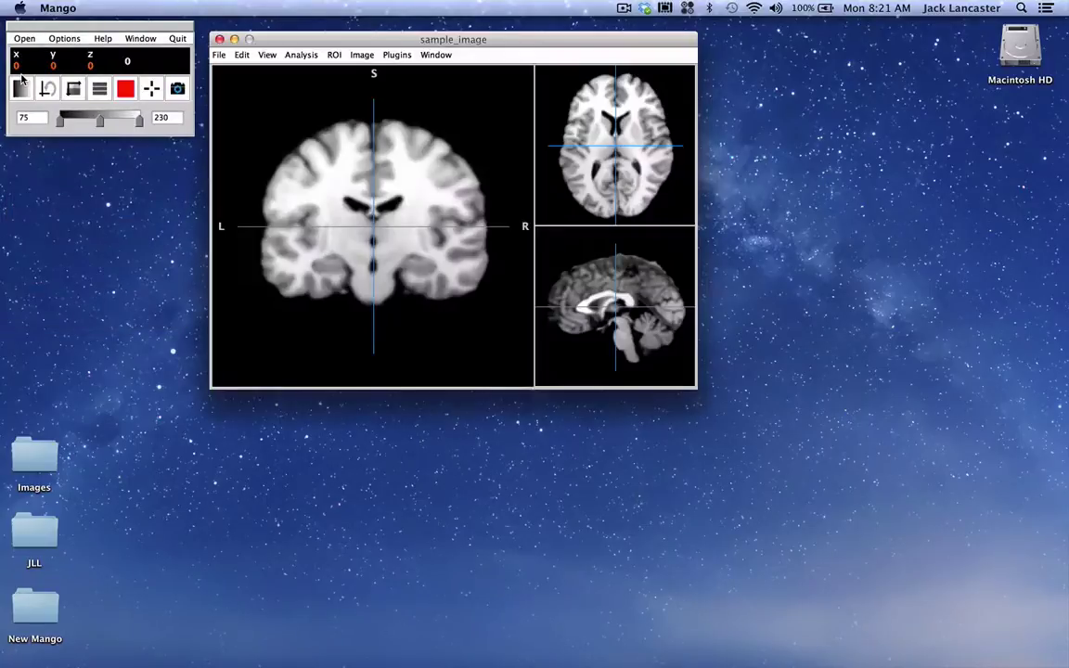
pyautogui.moveTo(334, 41); pyautogui.dragTo(328, 34)
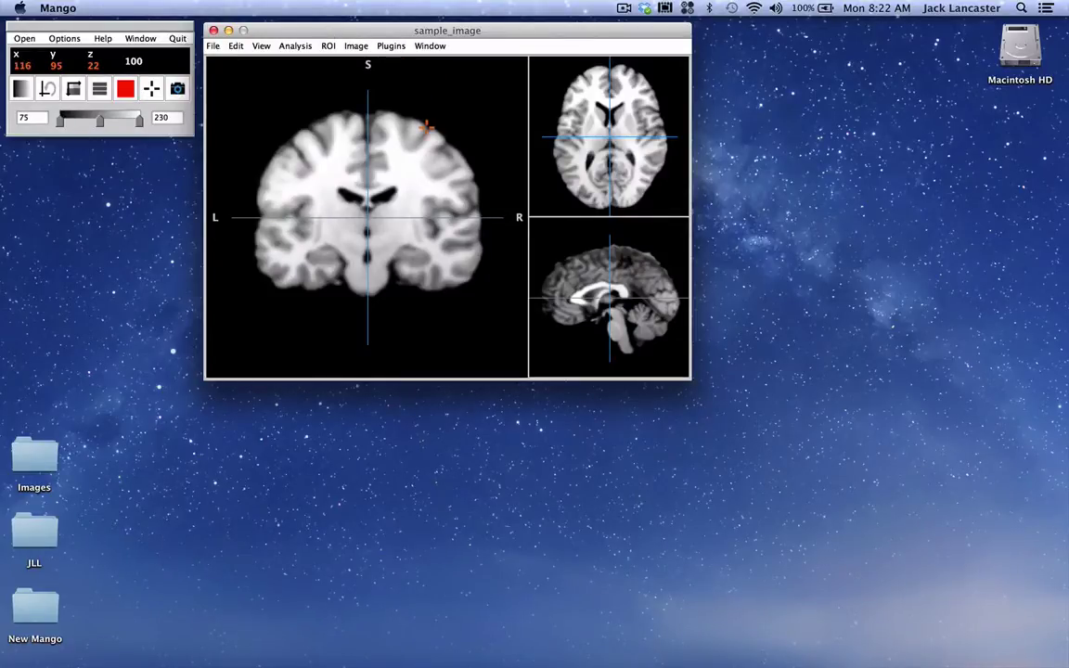
pyautogui.press('ctrl')
pyautogui.moveTo(425, 125); pyautogui.dragTo(452, 100)
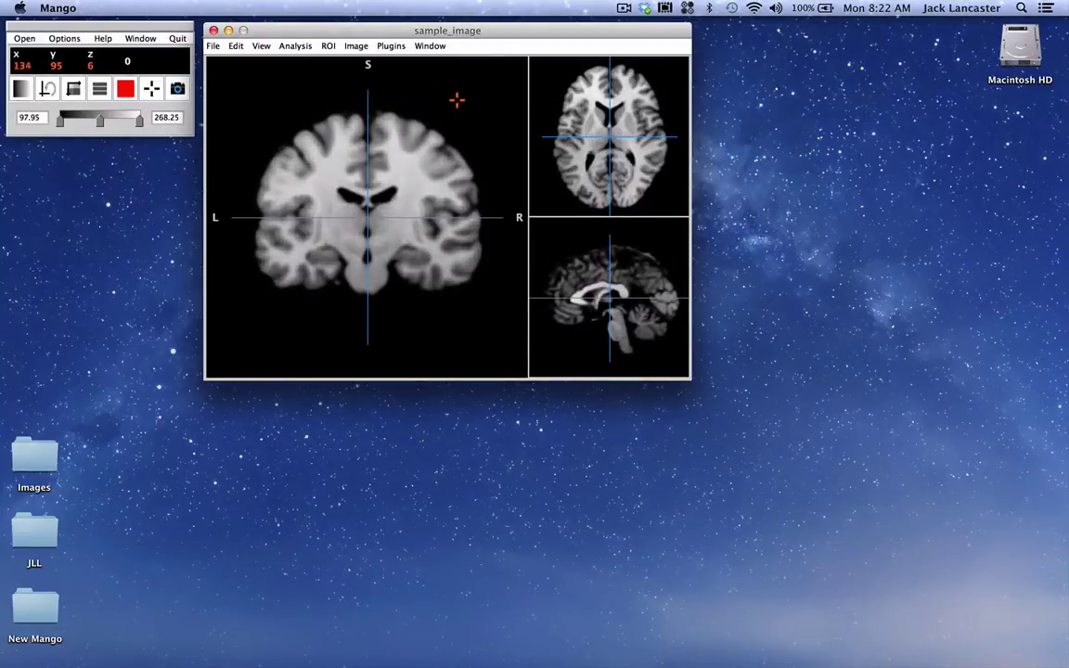
# Step: Make the axial slice the main view, switch the sample image to the Orthogonal (Tall) layout and shrink its window one size
pyautogui.moveTo(396, 38); pyautogui.dragTo(392, 36)
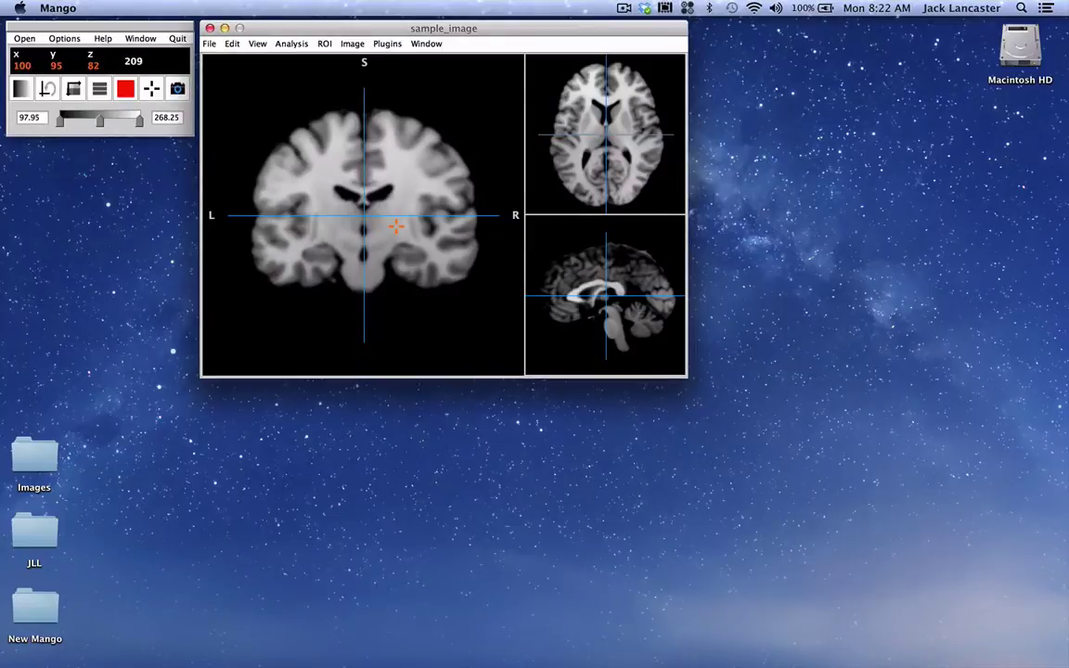
pyautogui.press('super+r')
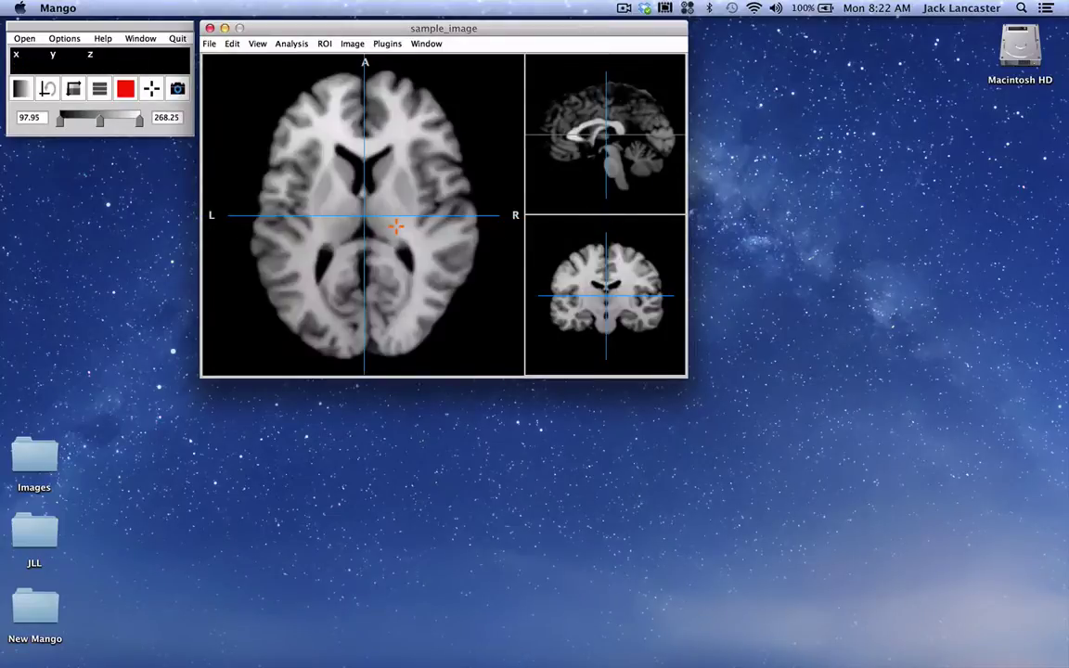
pyautogui.click(258, 47)
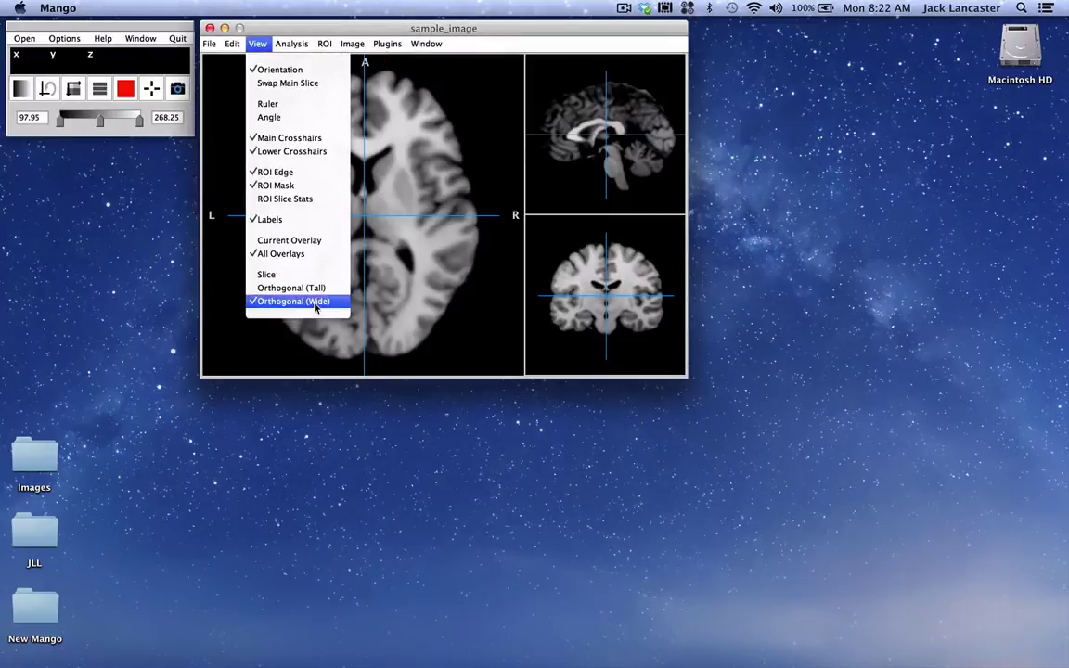
pyautogui.click(290, 288)
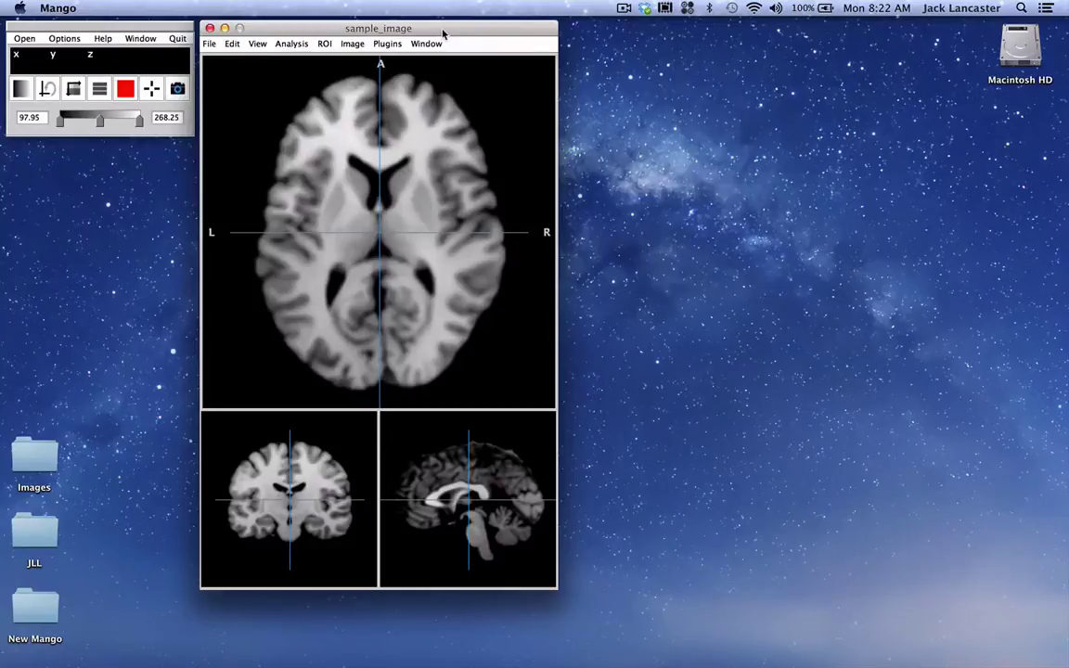
pyautogui.press('super+minus')
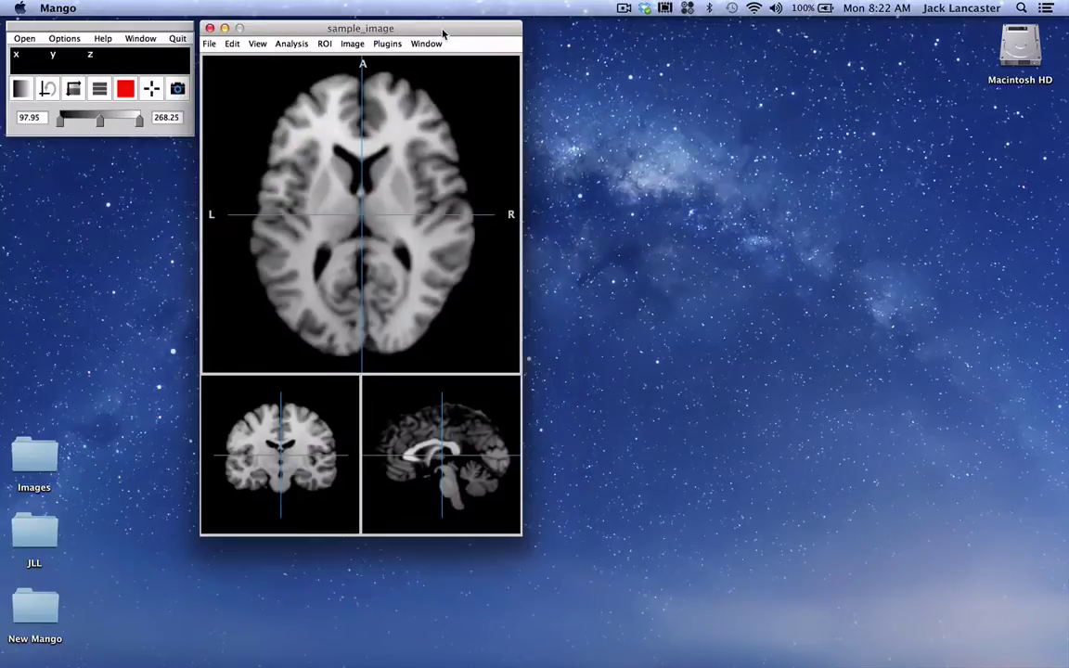
# Step: Close the sample image and open the recent image EH0080_90000_000_bet_restore.nii, placing its window below the Mango toolbox
pyautogui.click(210, 28)
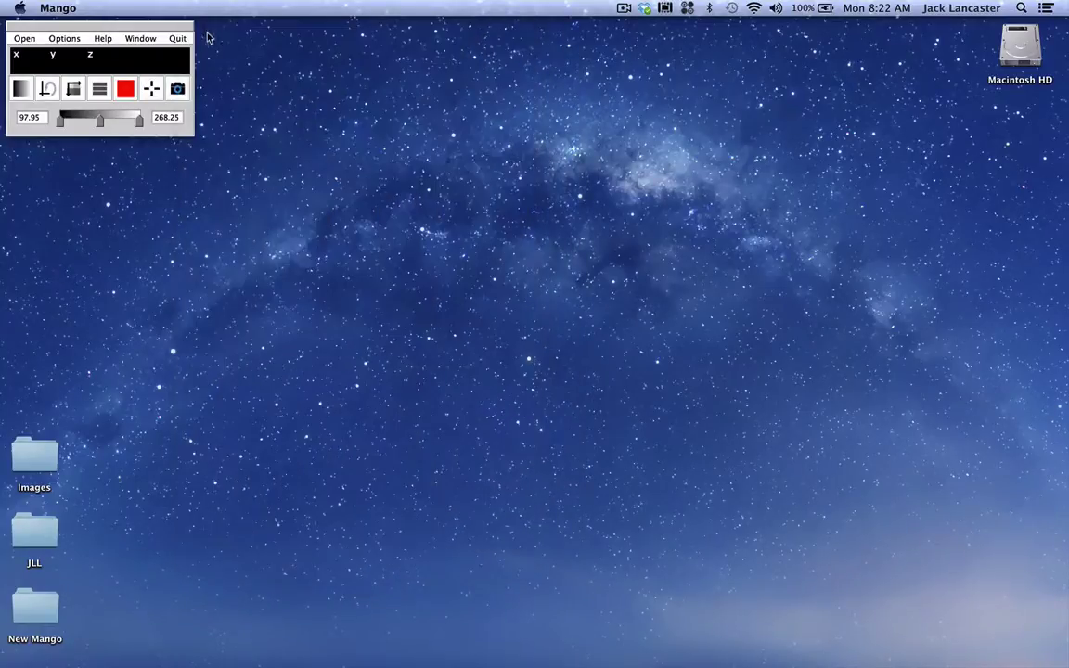
pyautogui.click(27, 42)
pyautogui.click(24, 171)
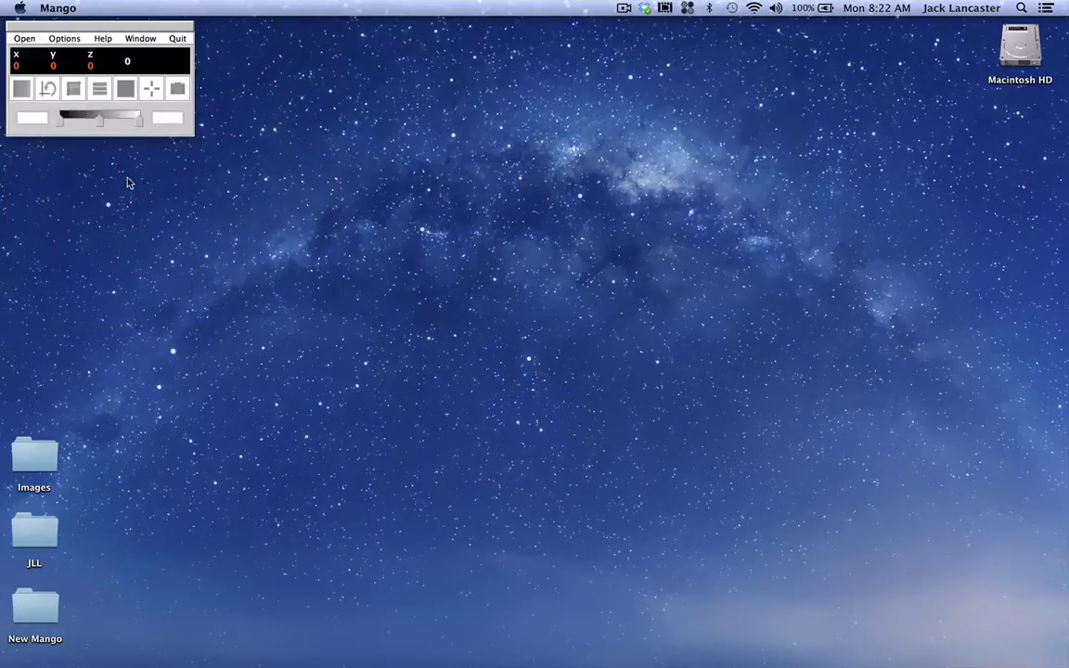
pyautogui.moveTo(354, 43); pyautogui.dragTo(150, 153)
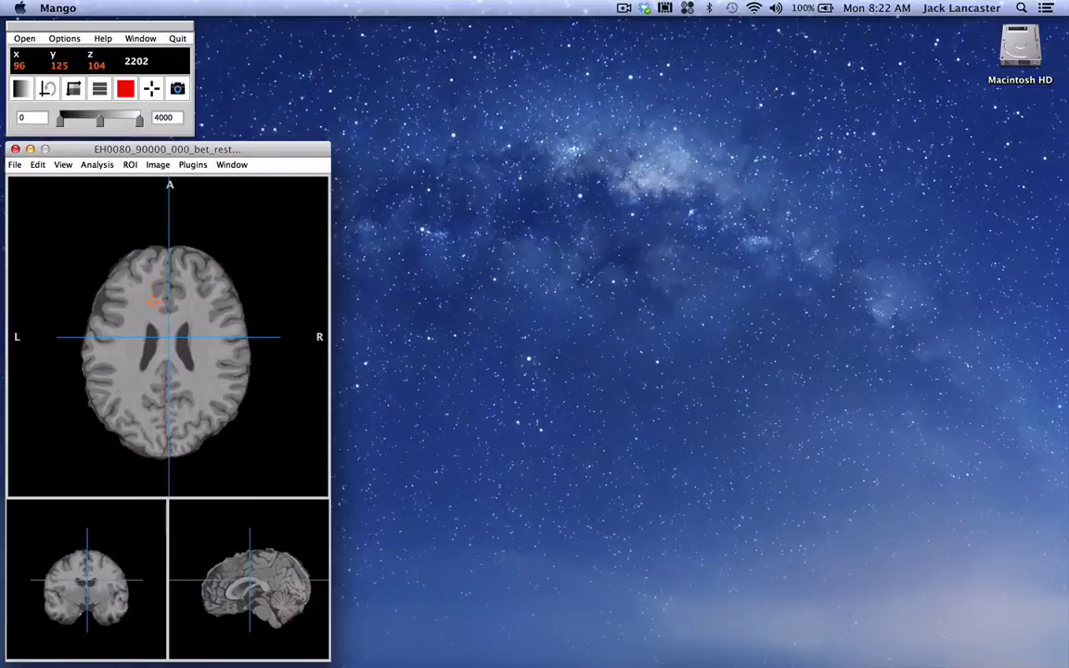
# Step: Generate a histogram of the EH0080 brain image and enlarge the histogram window for inspecting the bins
pyautogui.scroll(5, 164, 307)
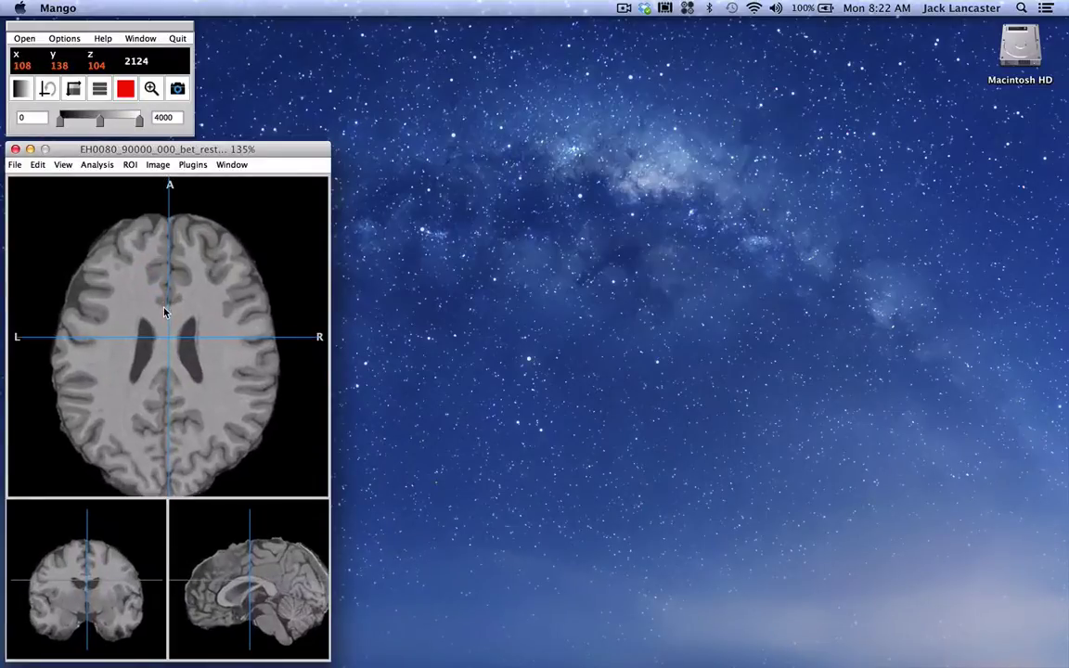
pyautogui.moveTo(164, 311); pyautogui.dragTo(161, 293)
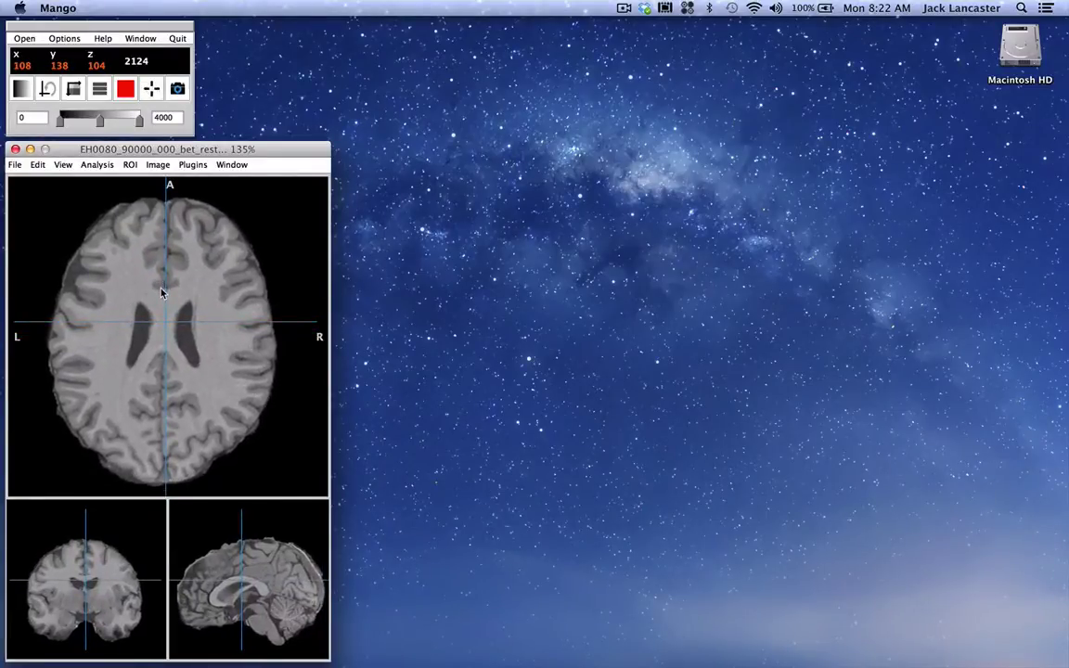
pyautogui.click(96, 164)
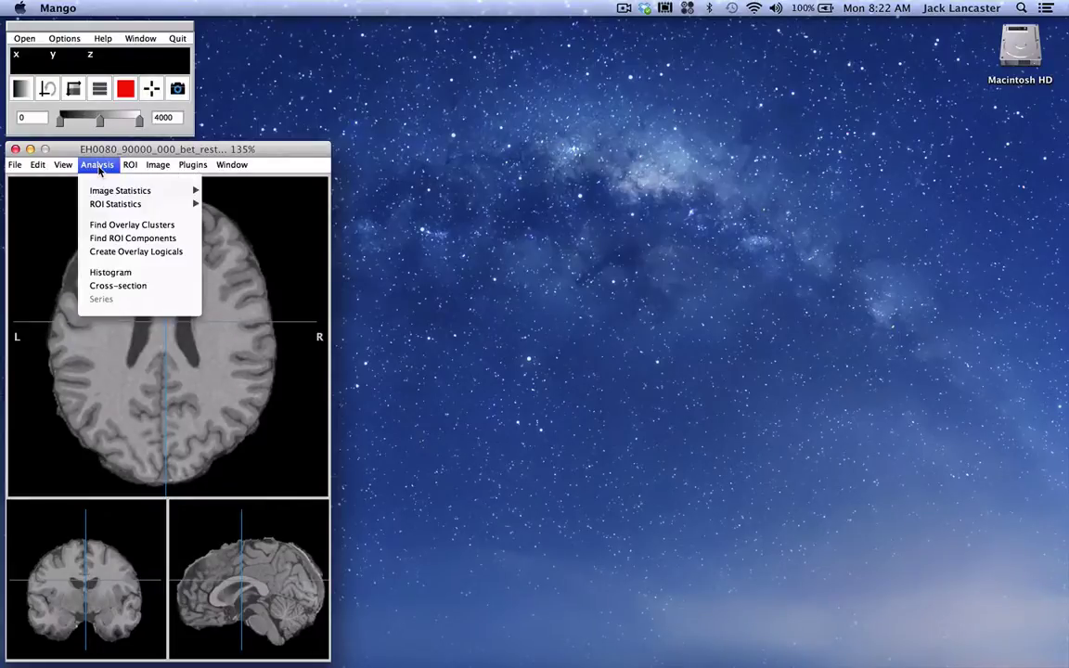
pyautogui.click(111, 245)
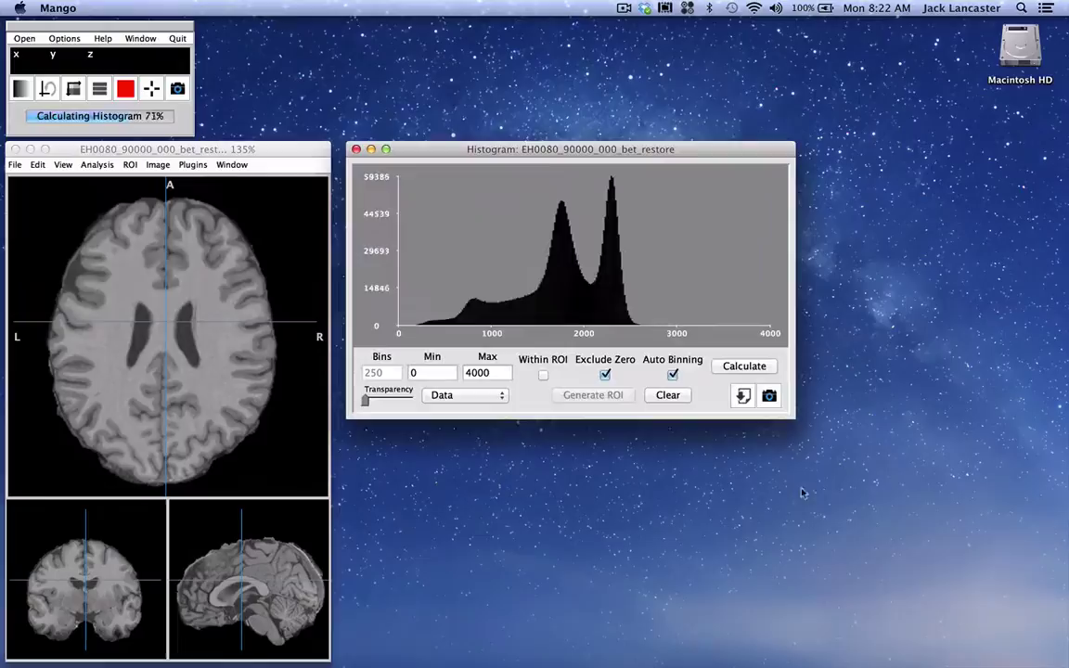
pyautogui.moveTo(795, 417)
pyautogui.mouseDown()
pyautogui.moveTo(929, 473)
pyautogui.moveTo(1047, 494)
pyautogui.mouseUp()
pyautogui.moveTo(705, 266)
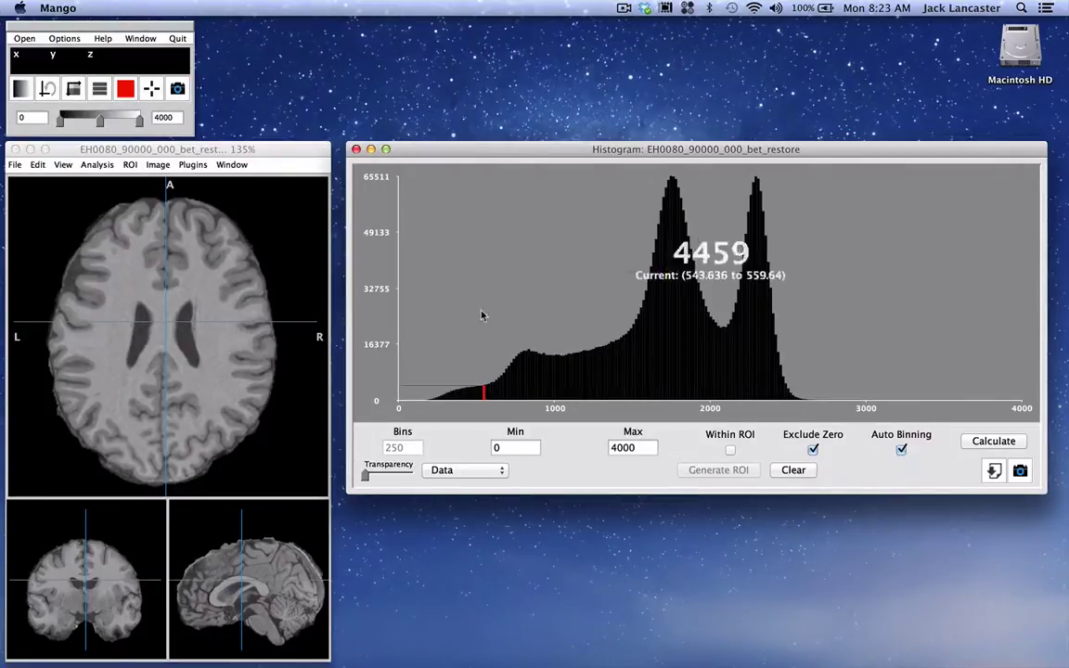
# Step: Set the image's display maximum to 3300 and recalculate the histogram over that range
pyautogui.click(174, 121)
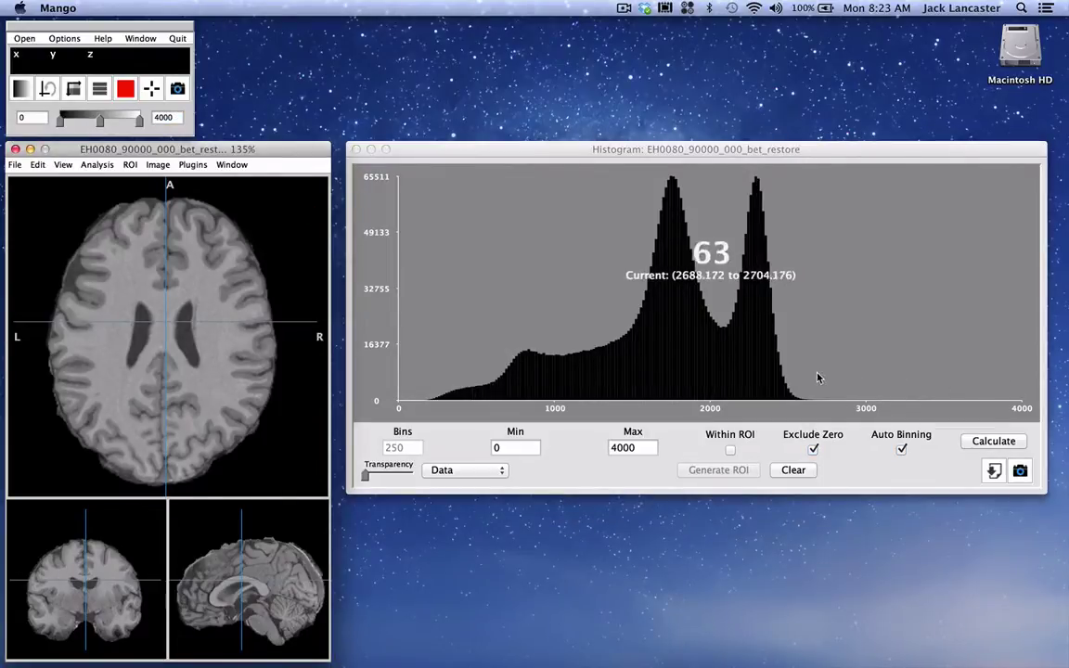
pyautogui.doubleClick(163, 117)
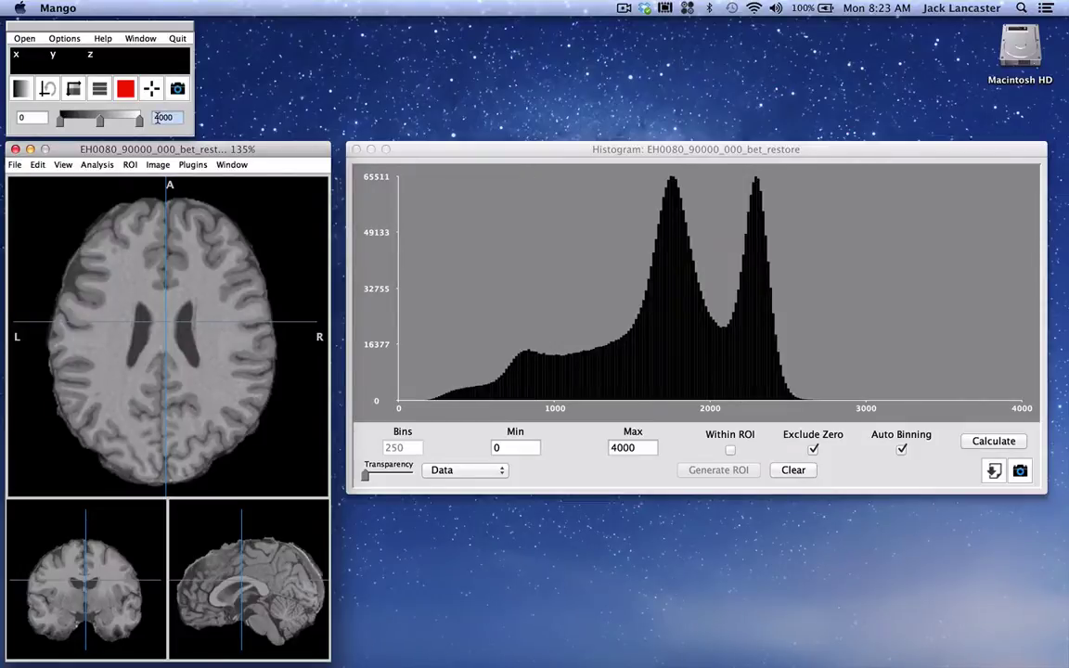
pyautogui.press('BackSpace')
pyautogui.write('3300')
pyautogui.press('Return')
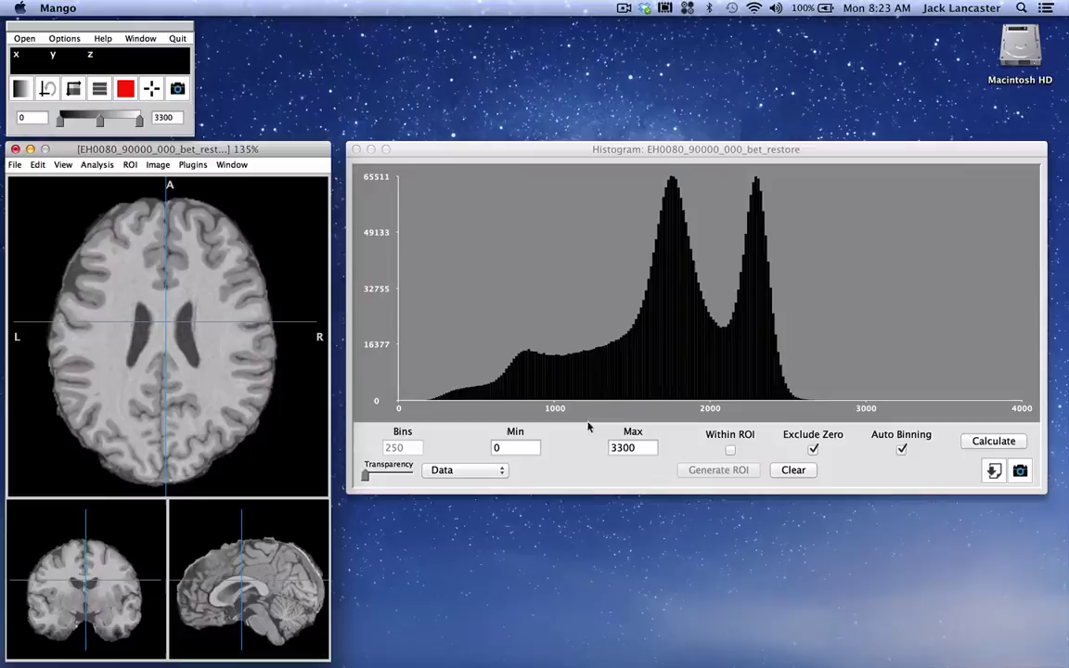
pyautogui.click(992, 443)
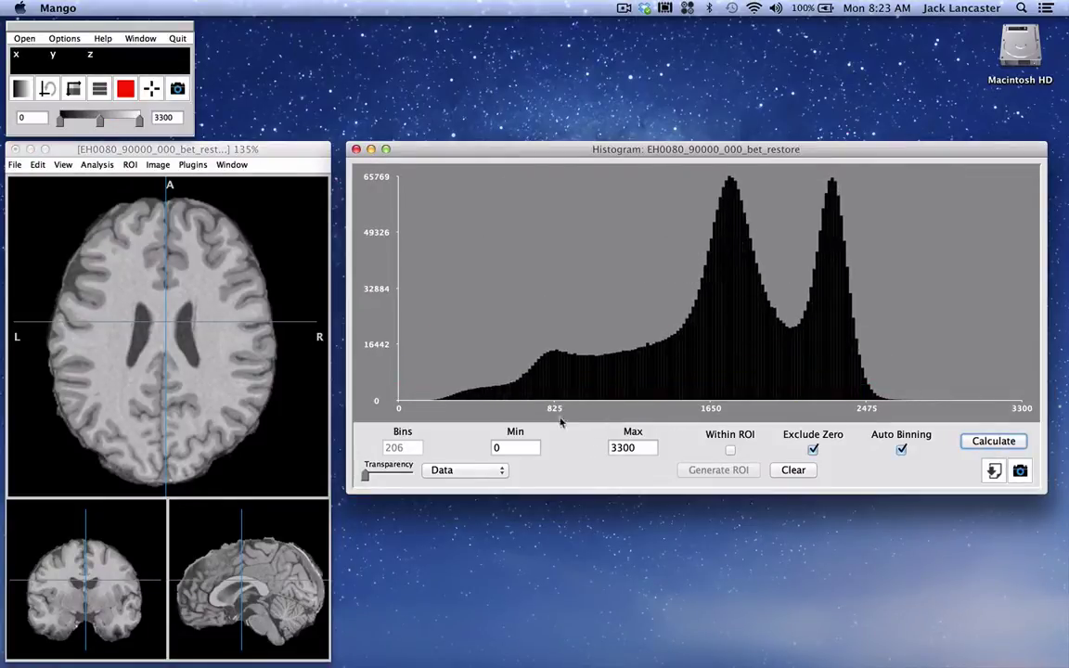
# Step: Turn off Auto Binning and recalculate the histogram with 100 bins
pyautogui.click(901, 451)
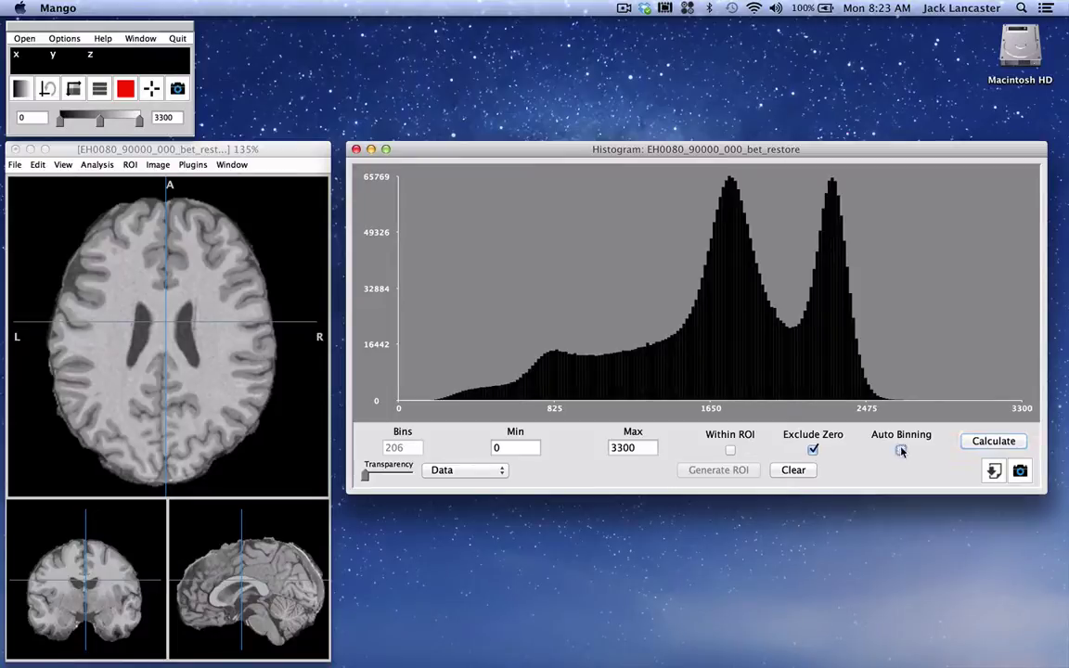
pyautogui.doubleClick(417, 448)
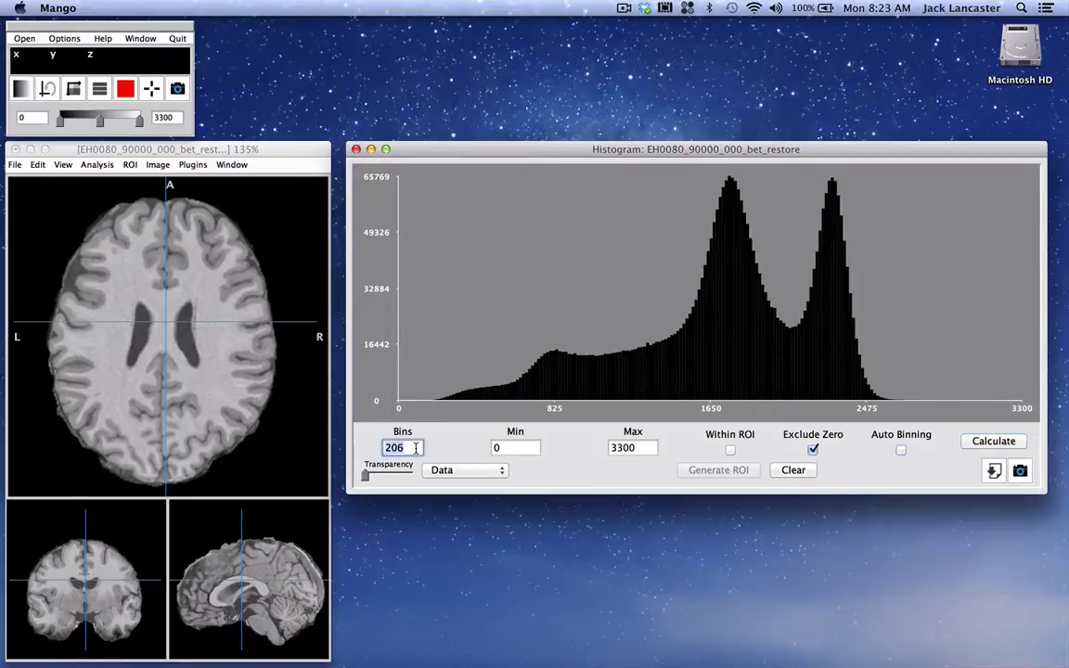
pyautogui.write('100')
pyautogui.click(976, 444)
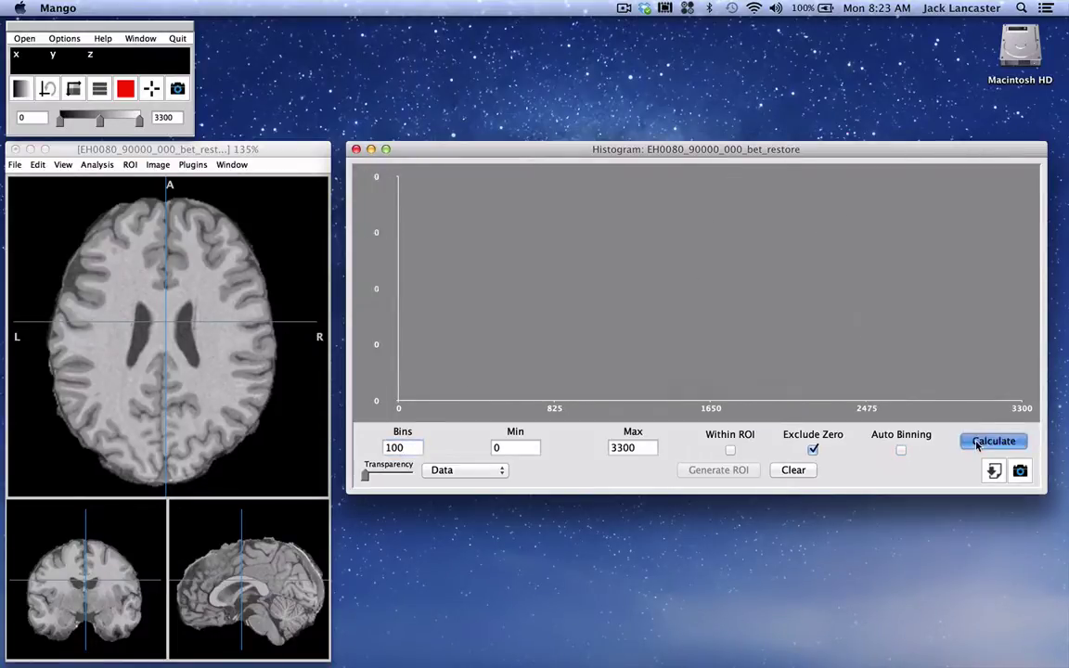
# Step: Recalculate the histogram with 512 bins, and once more with Auto Binning turned back on
pyautogui.doubleClick(406, 447)
pyautogui.write('512')
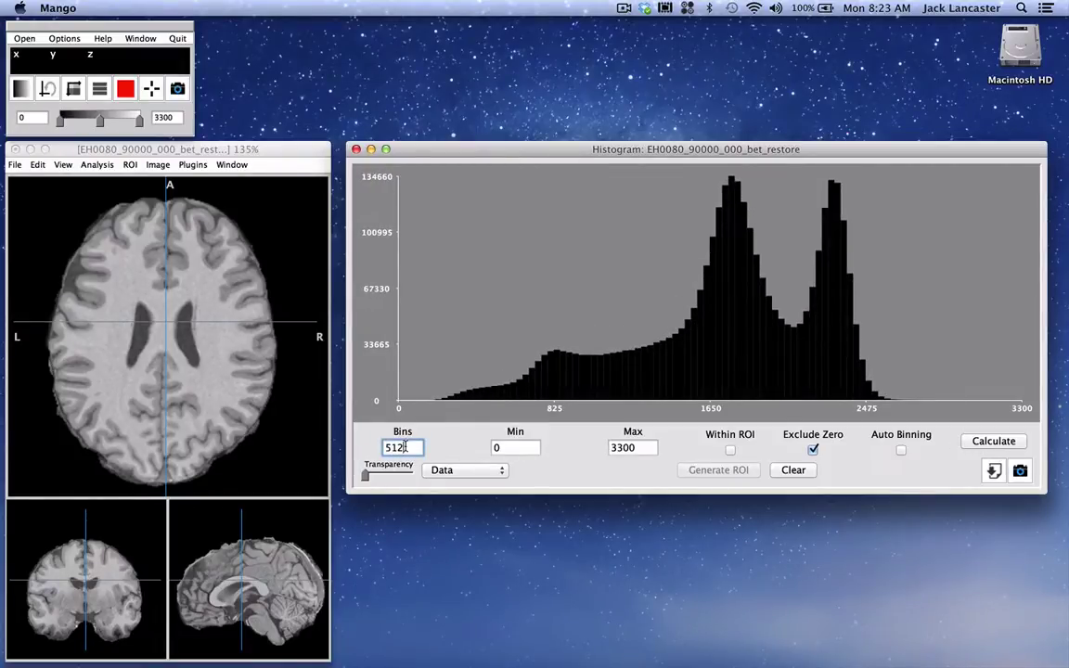
pyautogui.click(983, 441)
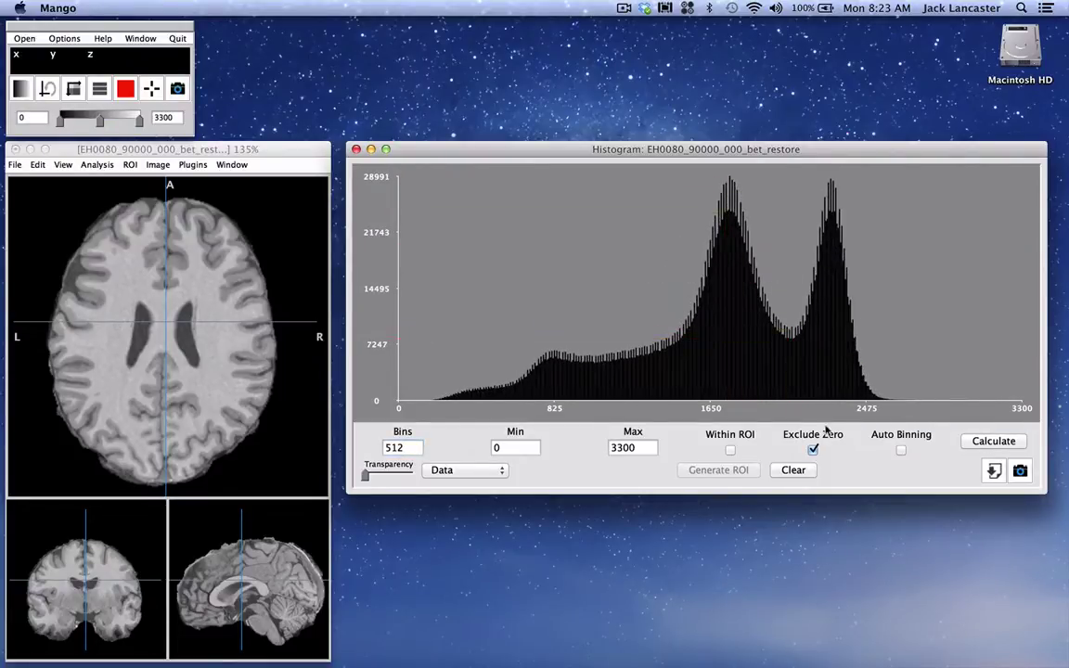
pyautogui.click(901, 451)
pyautogui.click(980, 444)
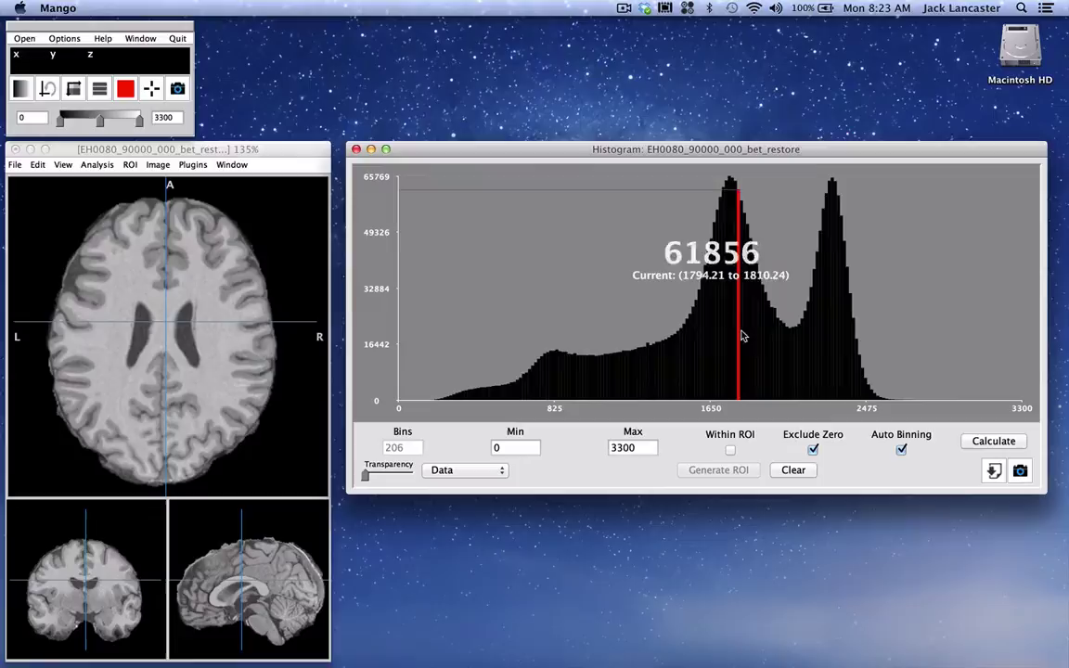
# Step: Select the histogram bin in the valley between the two main peaks and widen the selection to about 1810–2483
pyautogui.click(793, 344)
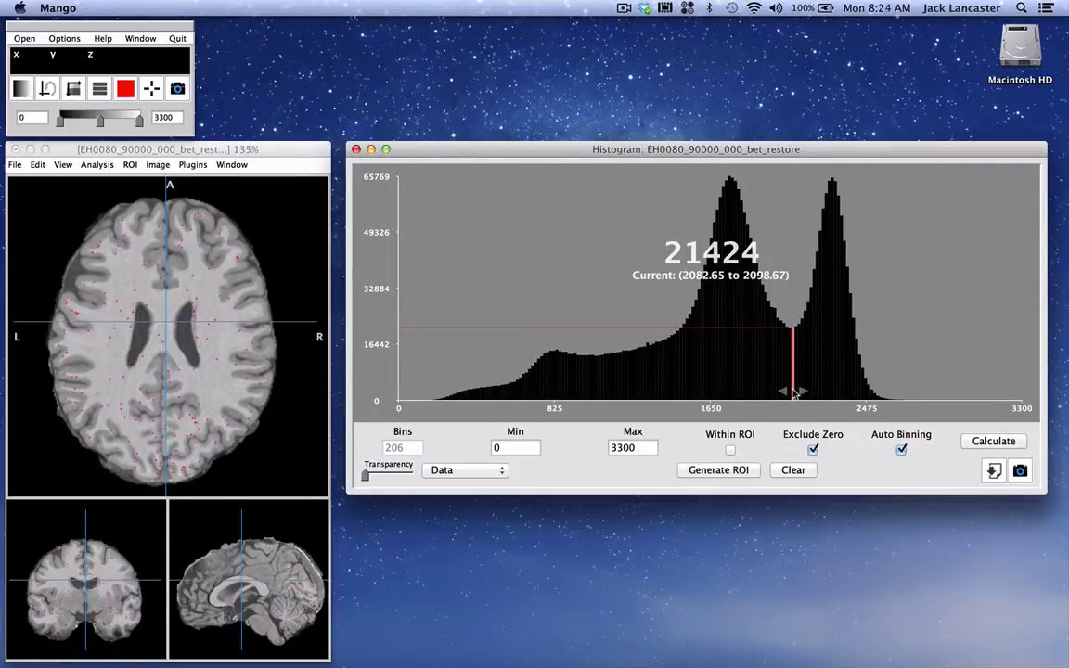
pyautogui.moveTo(802, 391)
pyautogui.mouseDown()
pyautogui.moveTo(794, 399)
pyautogui.moveTo(835, 385)
pyautogui.mouseUp()
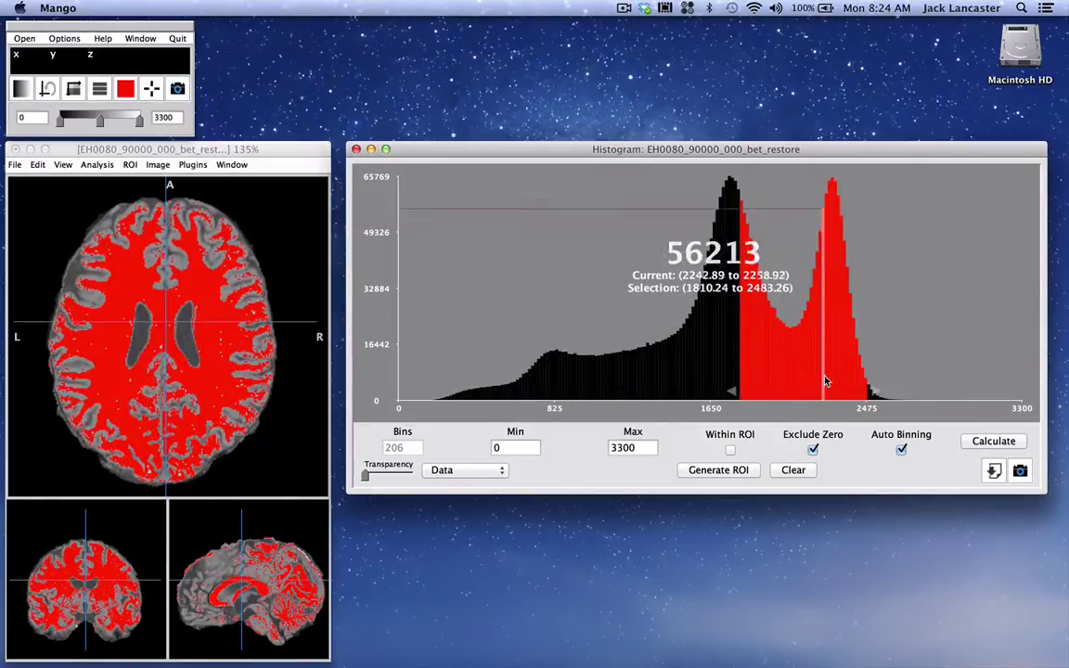
pyautogui.moveTo(951, 378); pyautogui.dragTo(767, 383)
# Step: Select the histogram range from about 1938 to 3140, covering the entire upper peak
pyautogui.click(767, 383)
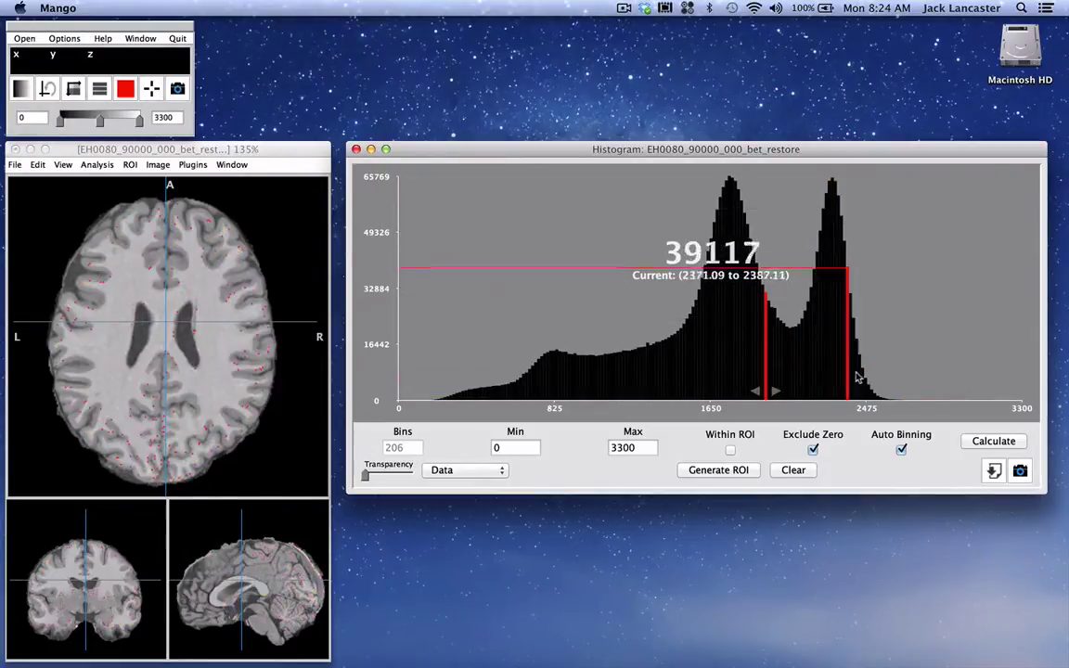
pyautogui.keyDown('shift'); pyautogui.click(991, 362); pyautogui.keyUp('shift')
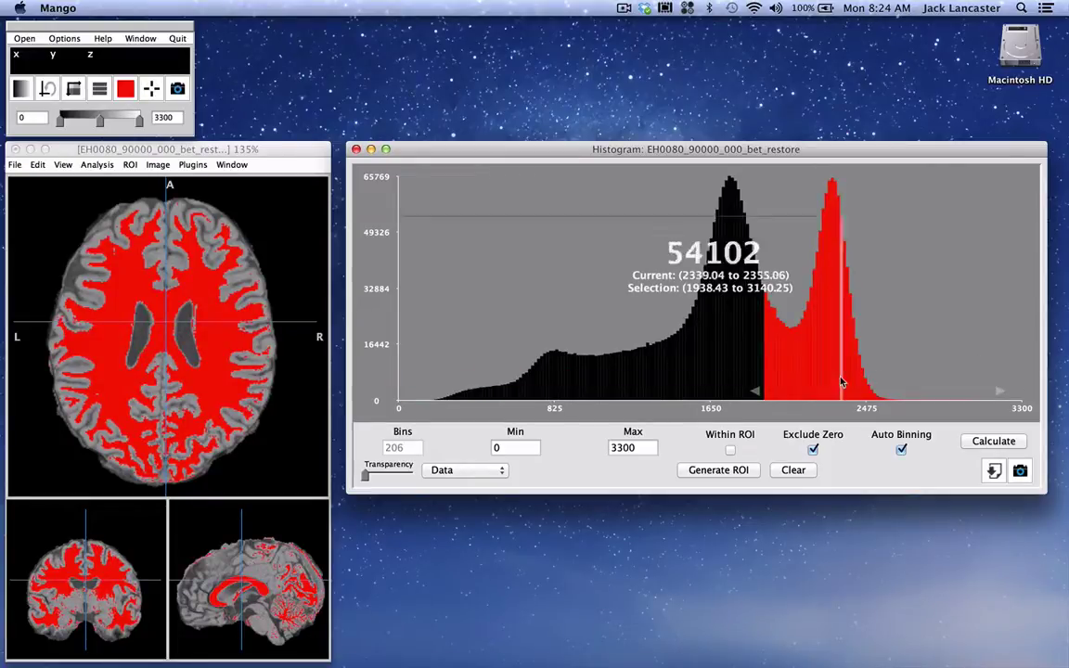
# Step: Shift the red selection to start at the valley between the peaks, and select about 1121–2083 in green
pyautogui.moveTo(836, 381); pyautogui.dragTo(864, 381)
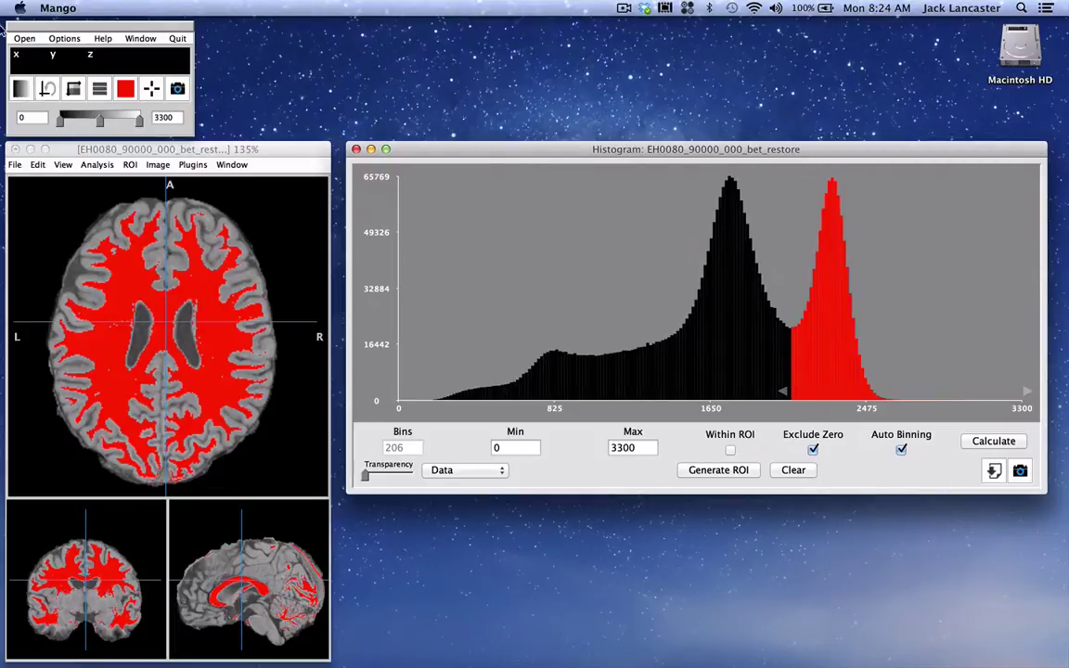
pyautogui.click(126, 89)
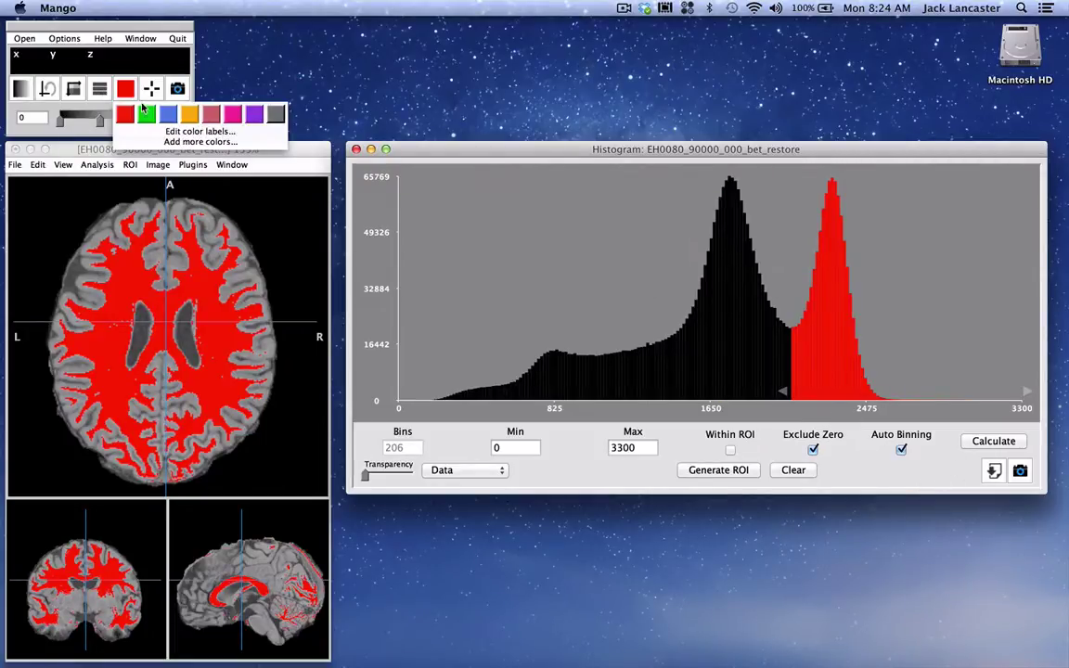
pyautogui.click(146, 113)
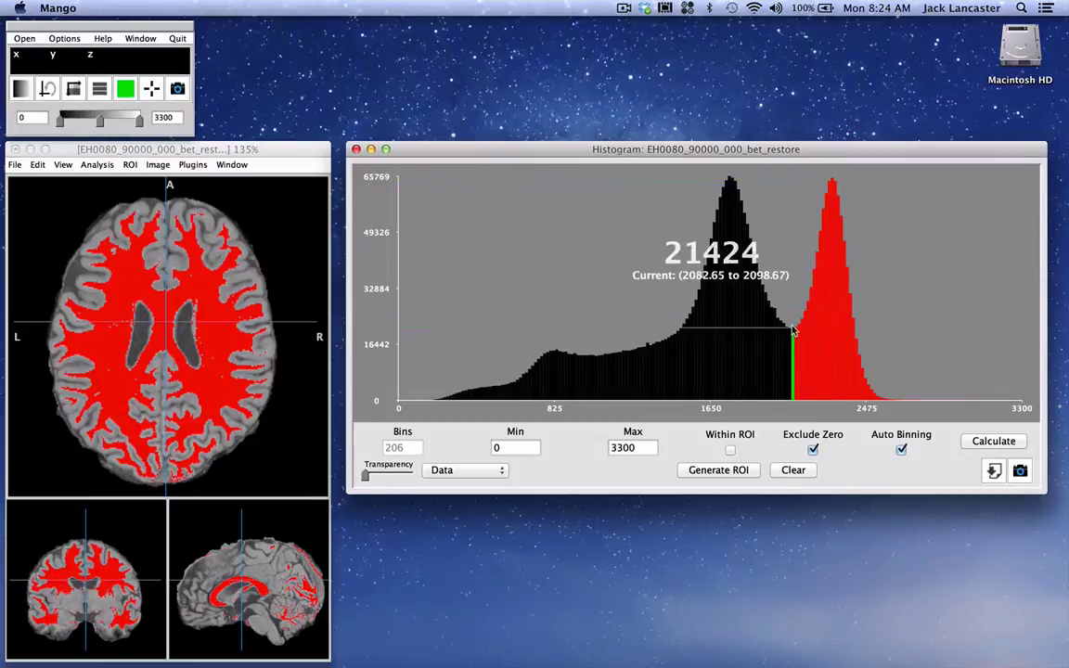
pyautogui.click(793, 331)
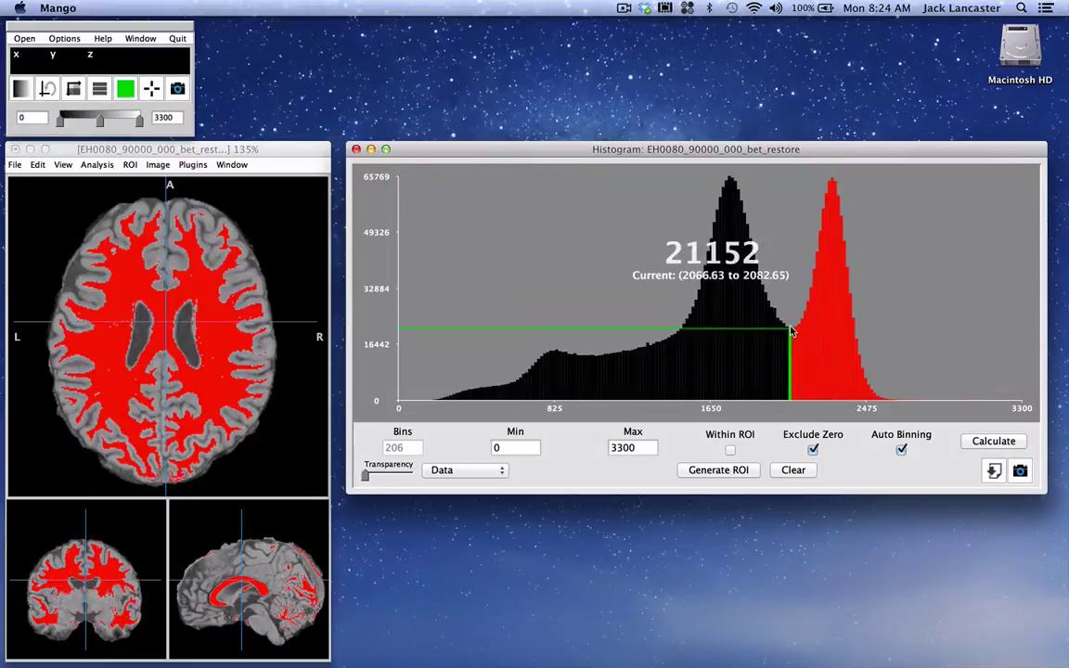
pyautogui.click(611, 358)
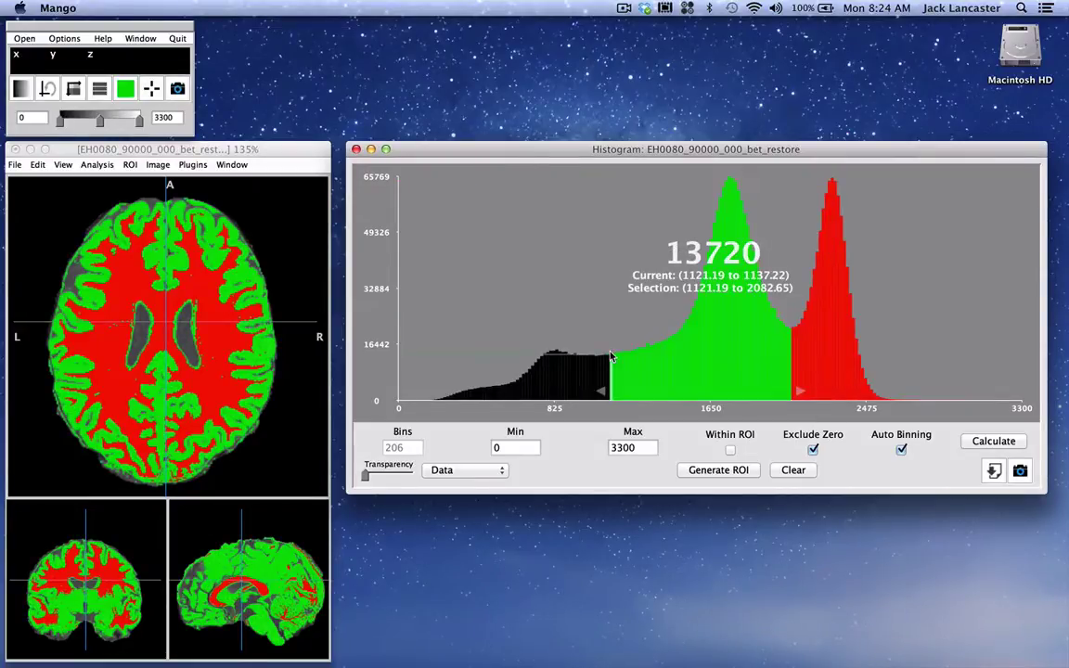
# Step: Switch the ROI color to orange and select the histogram range below about 1121, down to its low end
pyautogui.click(121, 90)
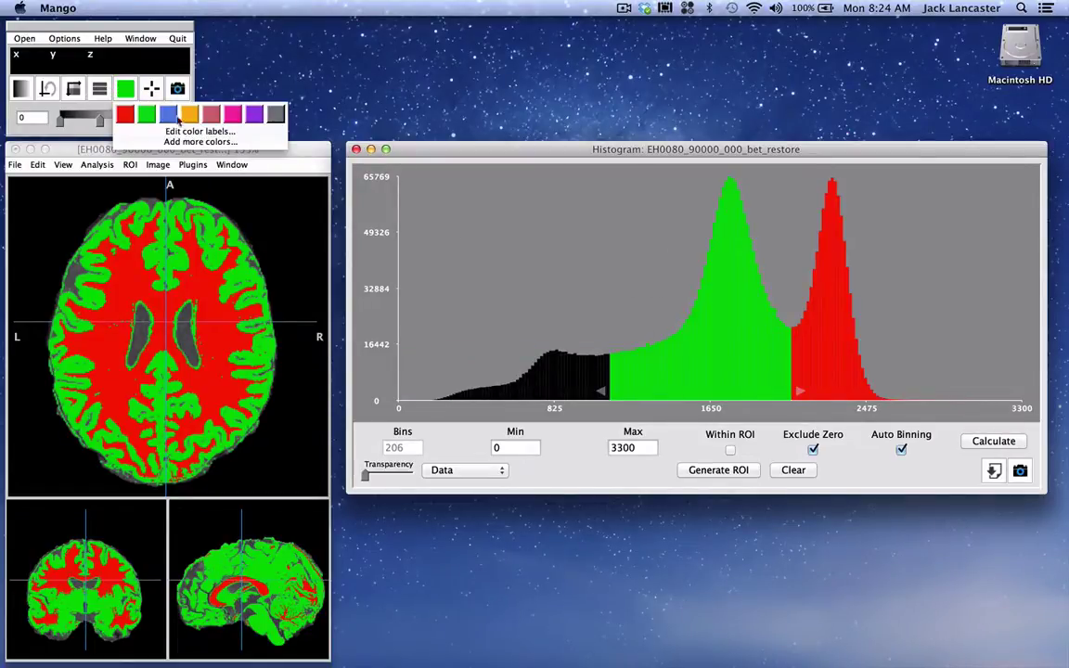
pyautogui.click(165, 109)
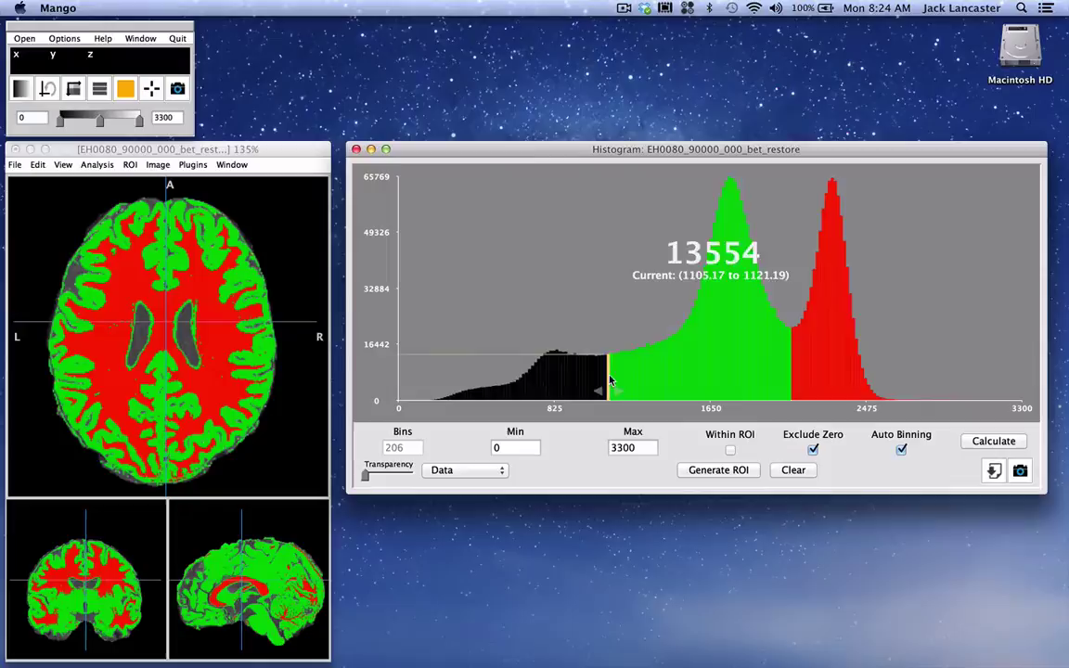
pyautogui.click(418, 382)
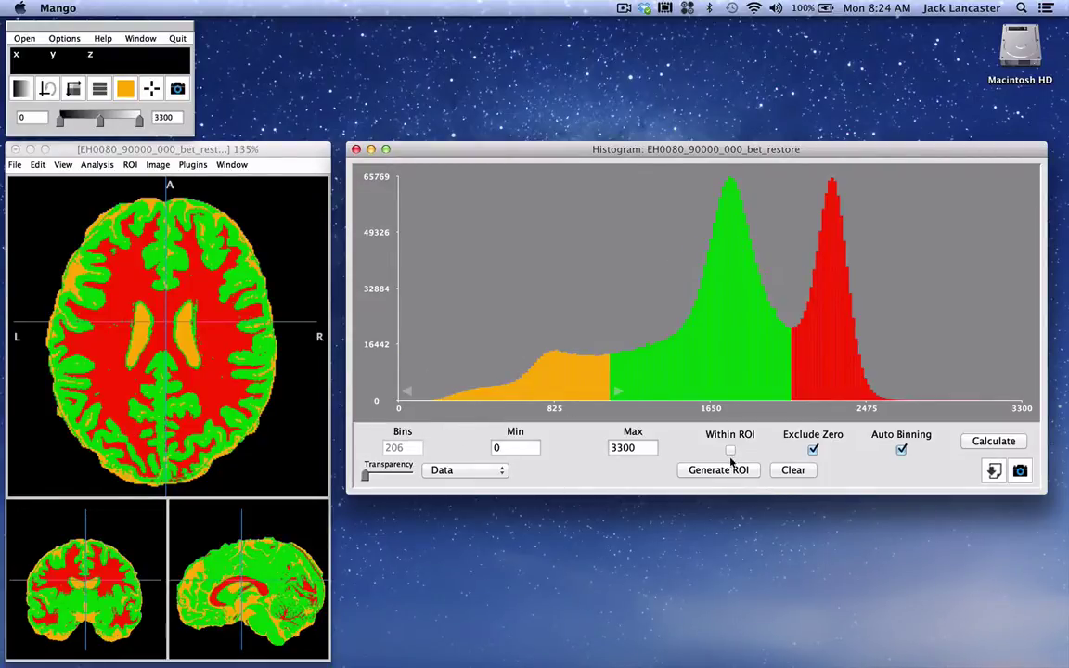
# Step: Generate ROIs from the red, green and orange ranges and clear the histogram selections
pyautogui.click(697, 472)
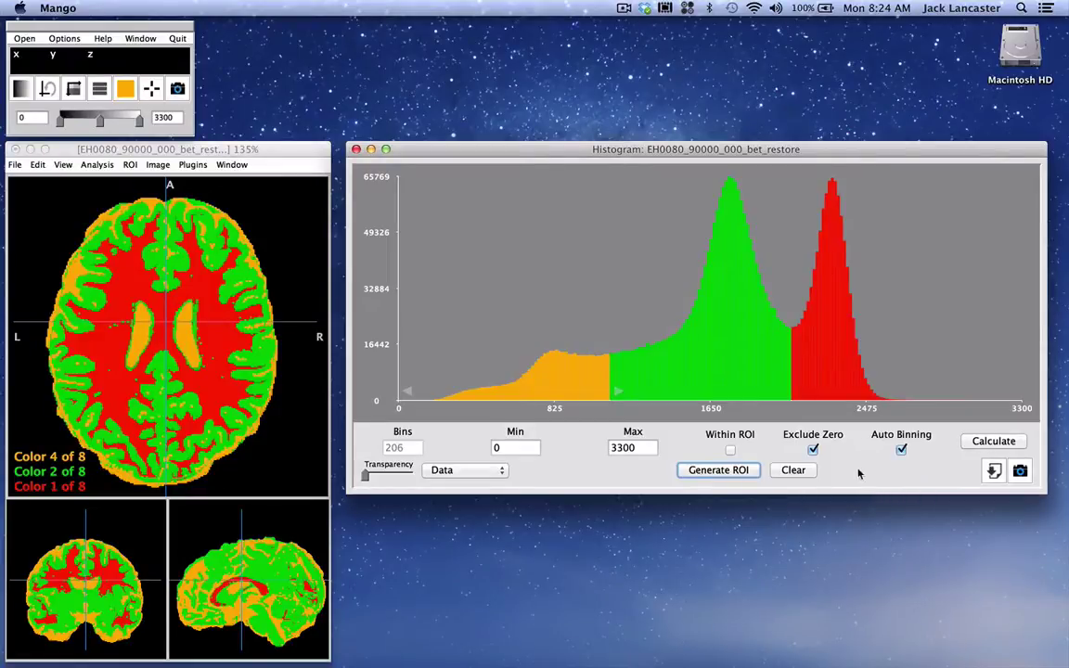
pyautogui.click(793, 470)
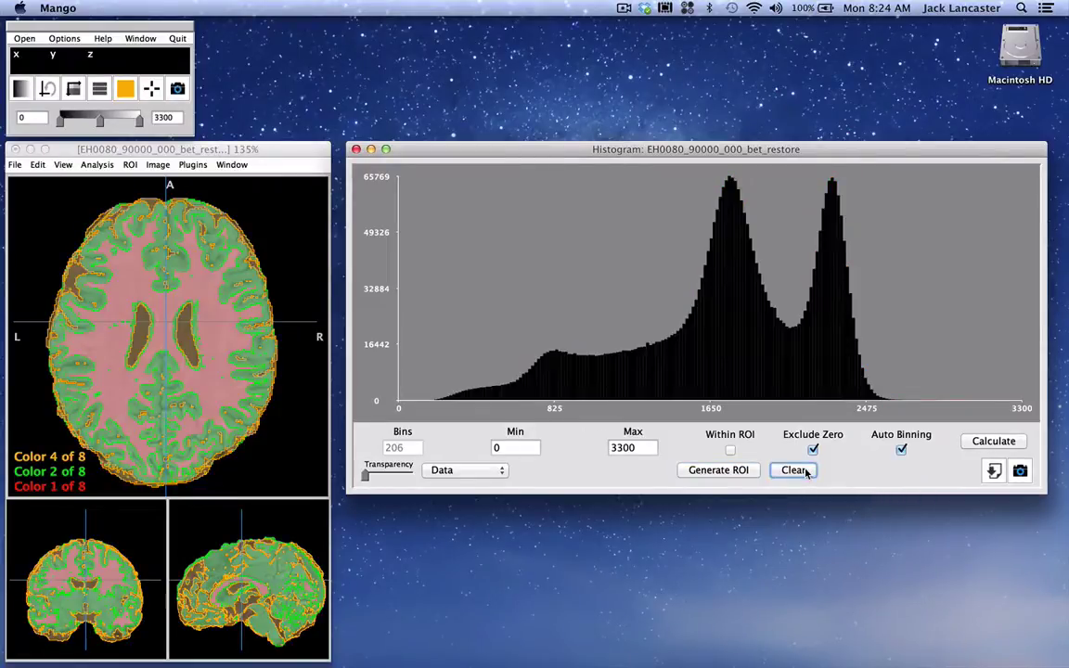
# Step: Open the histogram's save dialog, cancel it without saving, and close the histogram window
pyautogui.click(994, 471)
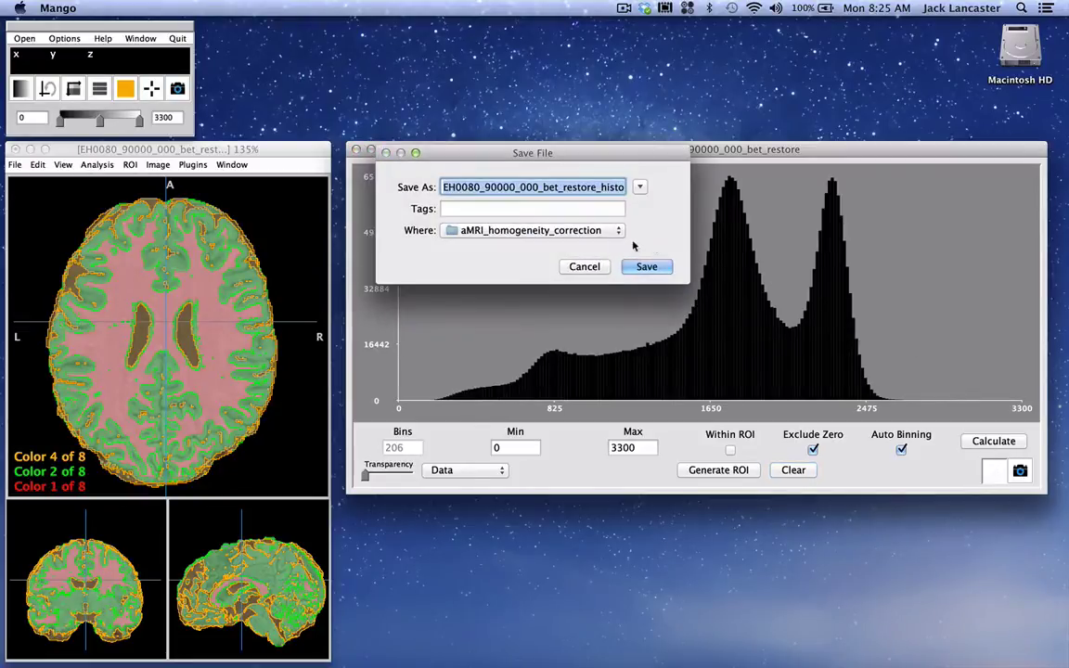
pyautogui.click(583, 267)
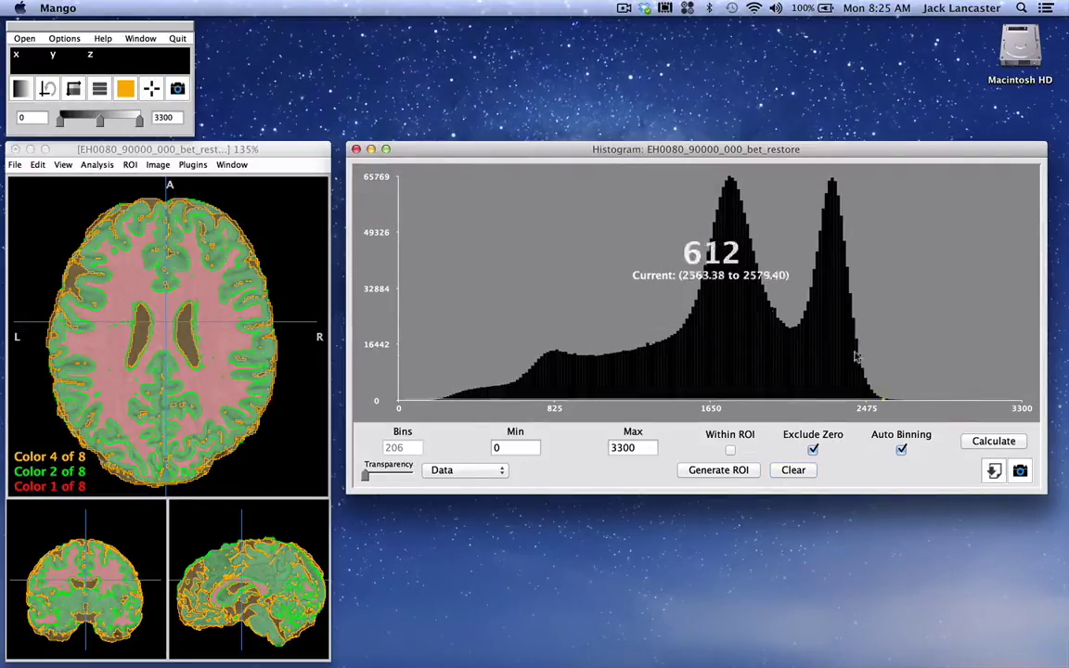
pyautogui.click(356, 149)
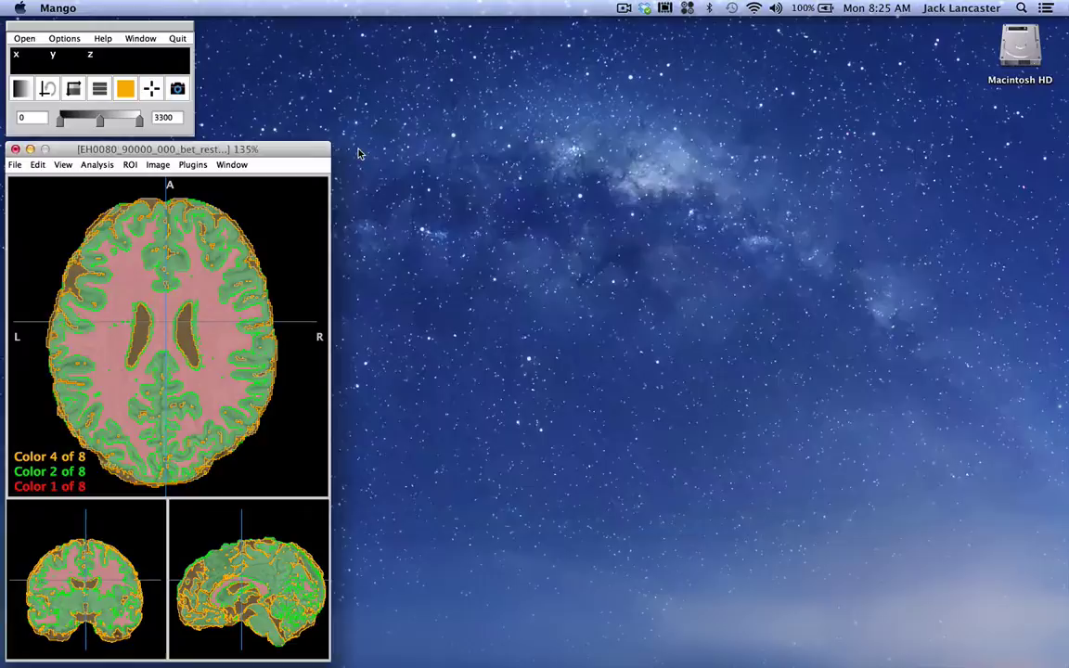
# Step: Move the image viewer beside the toolbox and place its two small slice views beside the main slice
pyautogui.moveTo(307, 156); pyautogui.dragTo(502, 34)
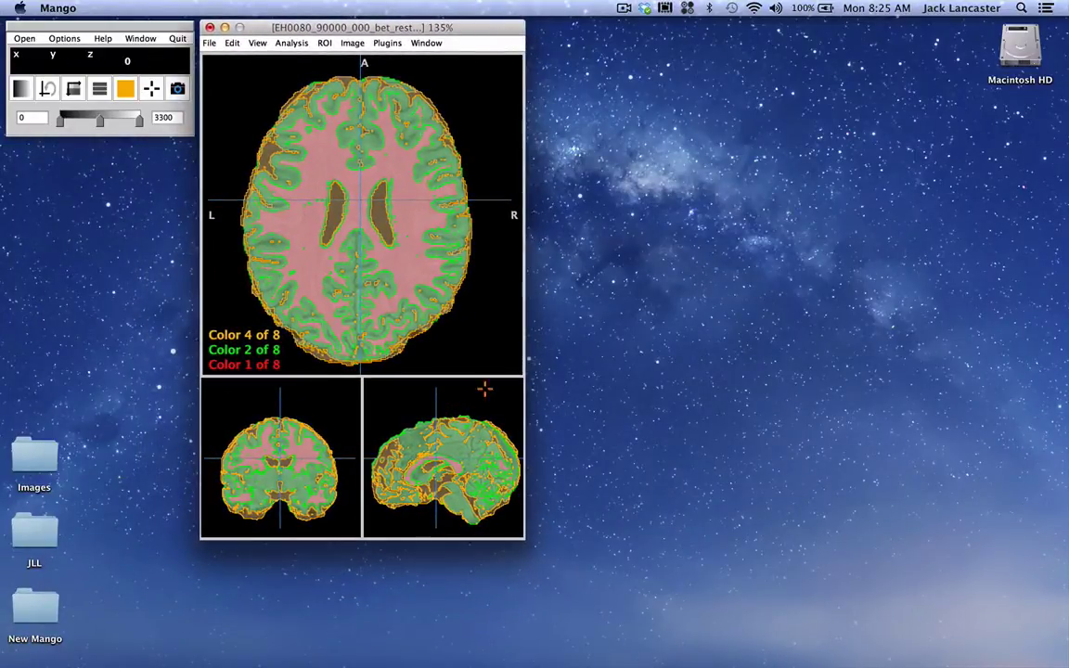
pyautogui.click(257, 43)
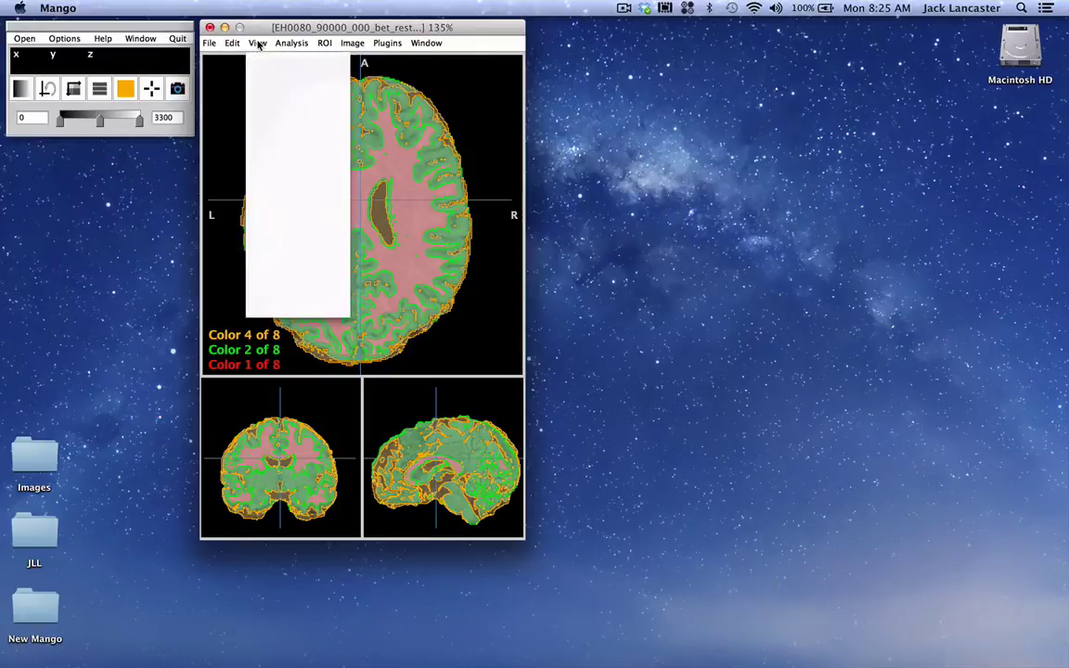
pyautogui.click(286, 303)
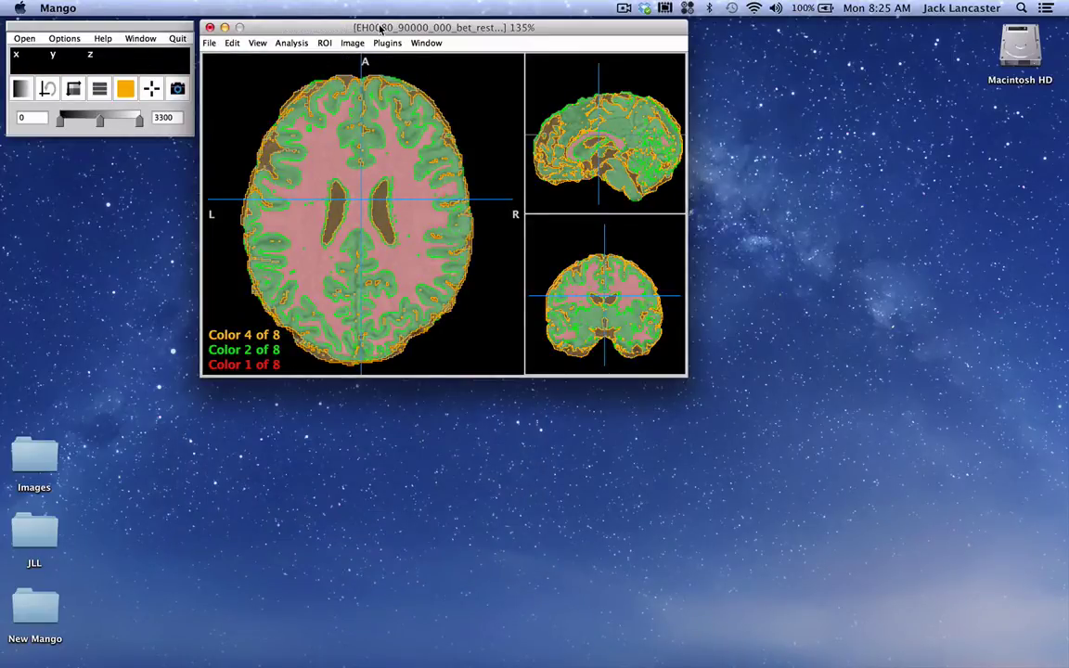
pyautogui.moveTo(380, 28); pyautogui.dragTo(378, 27)
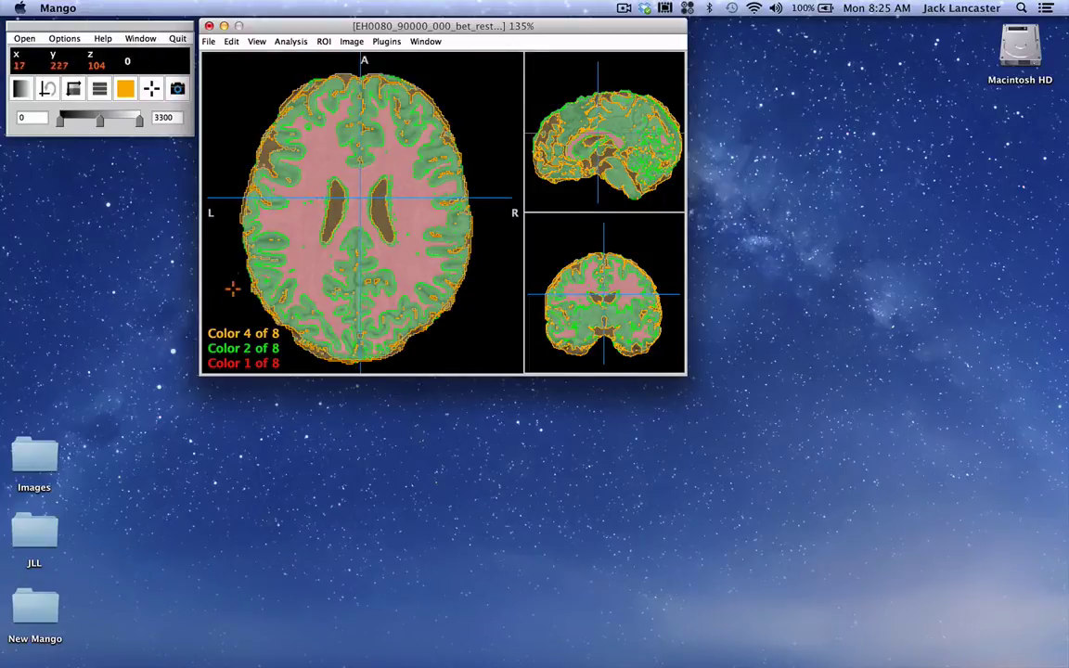
# Step: Make red the active ROI color, trying another color and returning to red
pyautogui.click(125, 89)
pyautogui.click(126, 114)
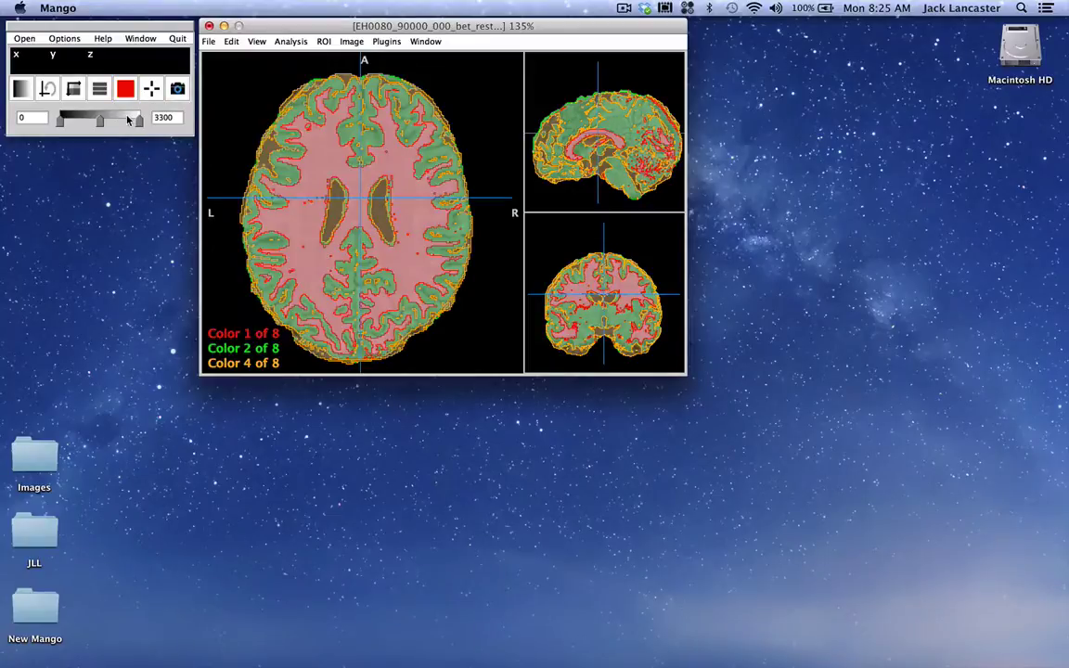
pyautogui.click(125, 89)
pyautogui.click(138, 111)
pyautogui.click(128, 90)
pyautogui.click(124, 113)
pyautogui.click(128, 91)
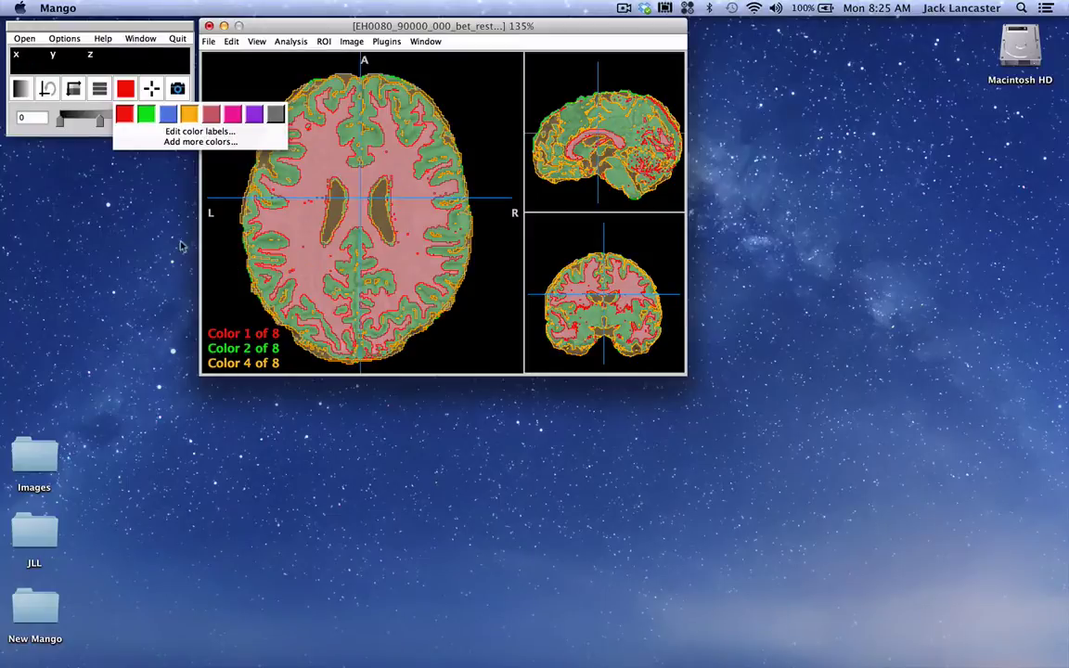
pyautogui.click(82, 127)
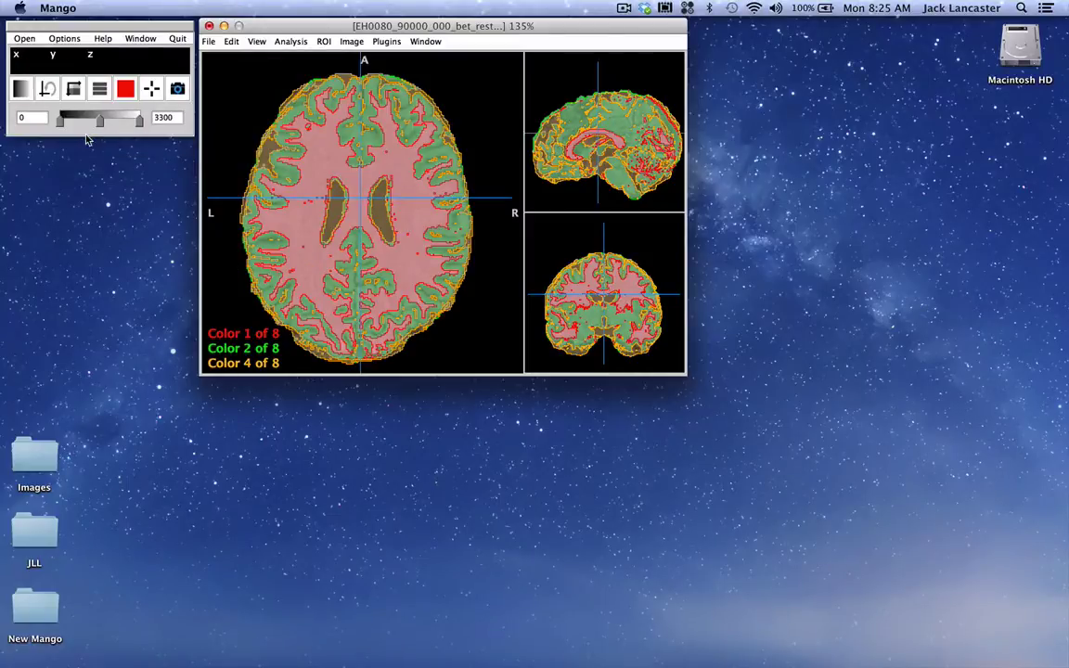
# Step: Label the red ROI as WM
pyautogui.rightClick(395, 158)
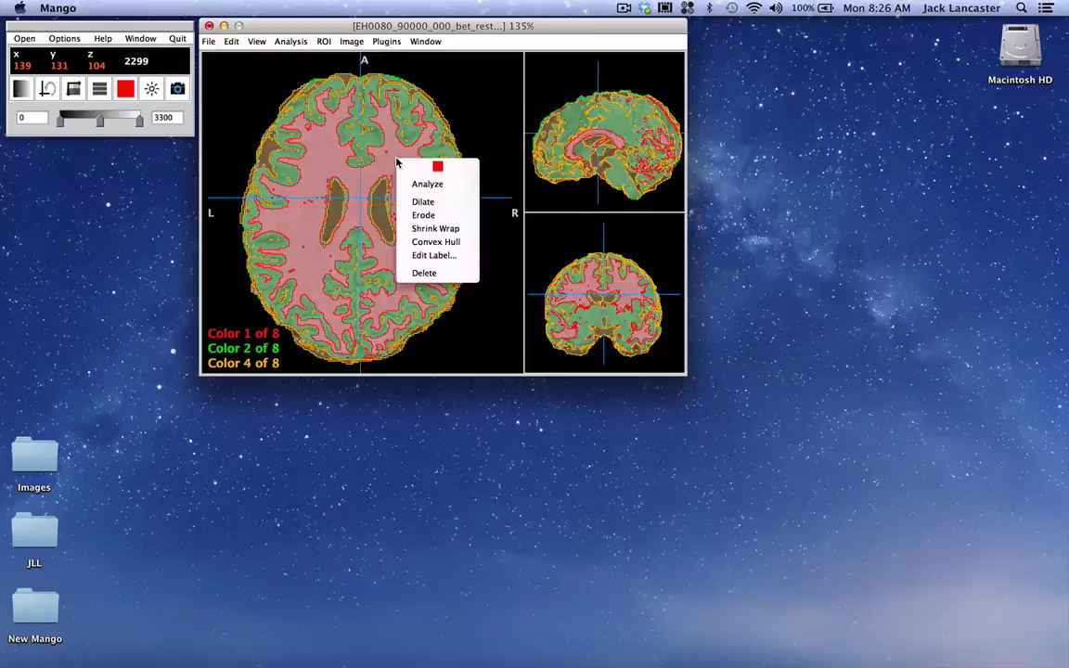
pyautogui.click(411, 131)
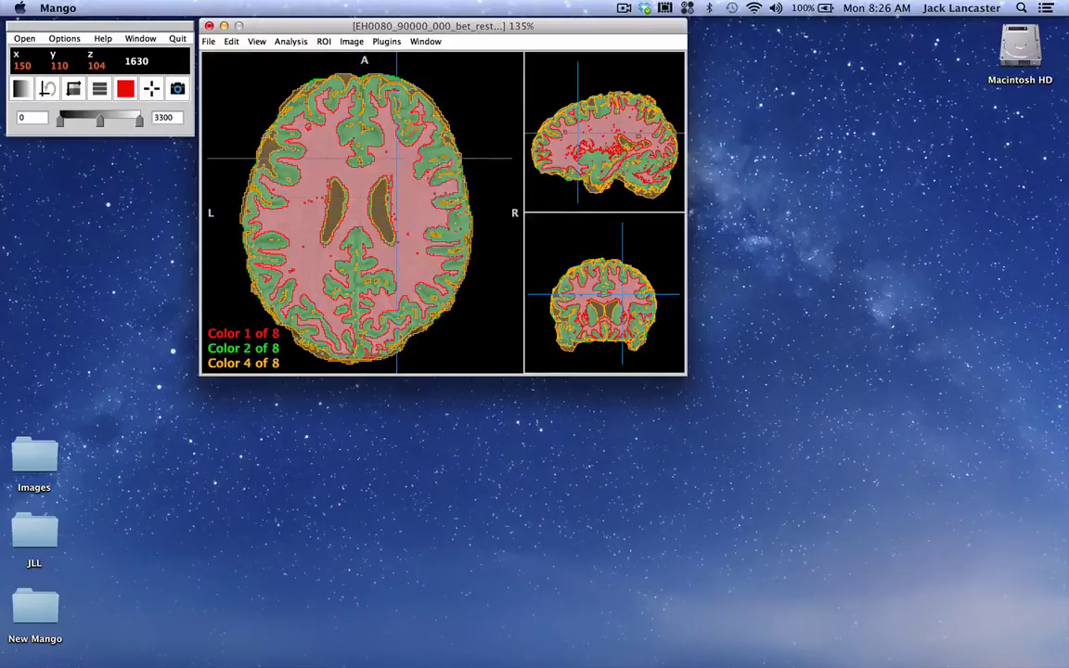
pyautogui.rightClick(411, 131)
pyautogui.rightClick(394, 165)
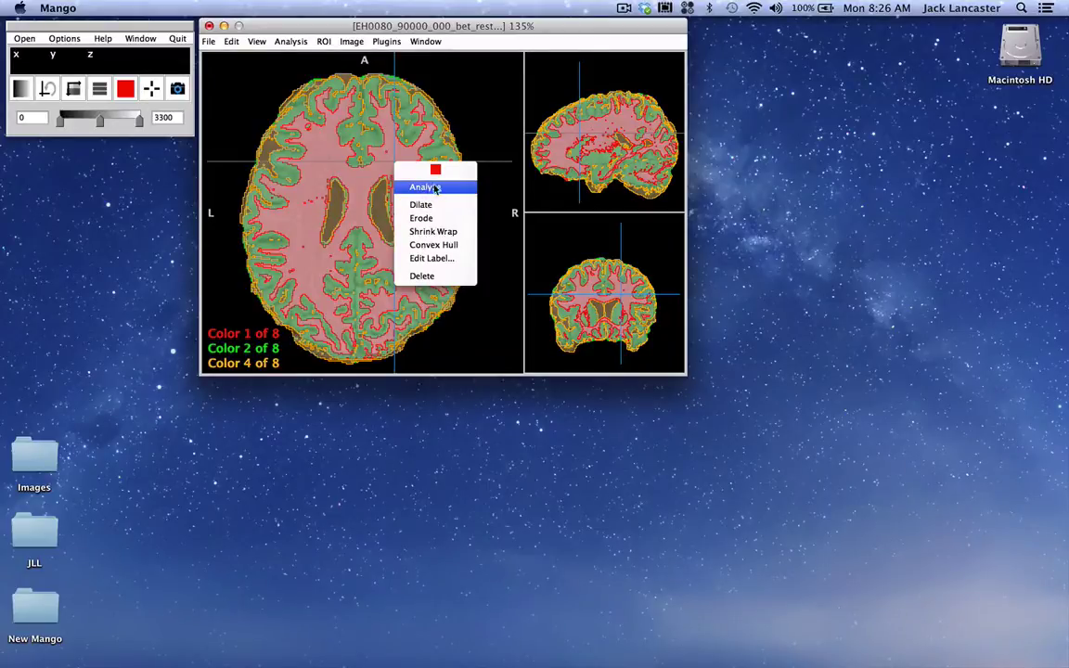
pyautogui.click(421, 259)
pyautogui.write('WM')
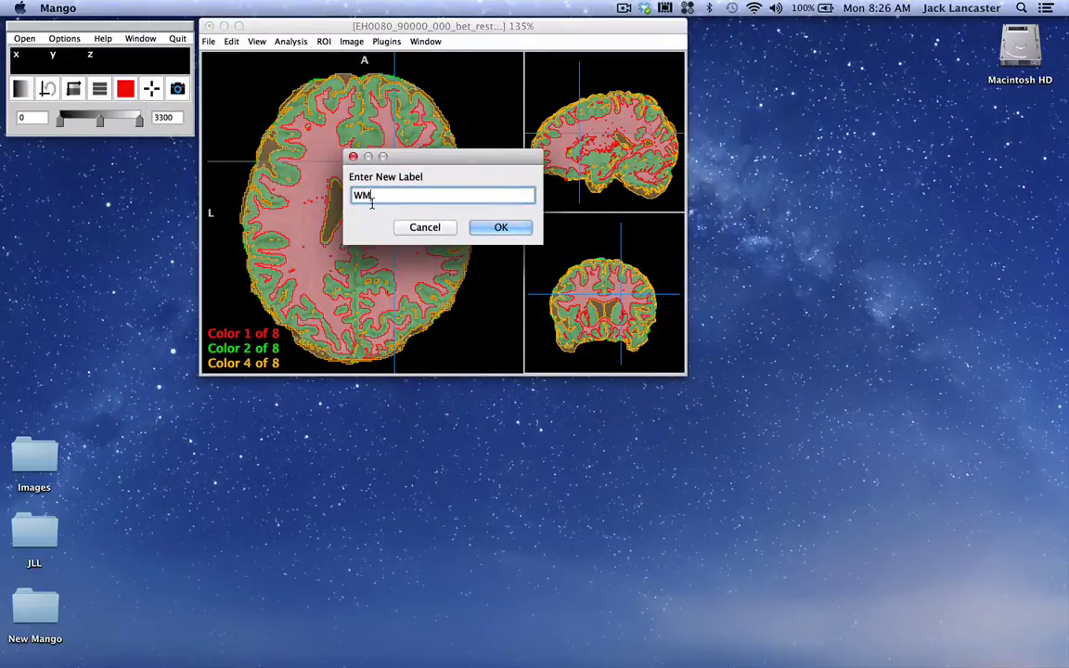
pyautogui.press('Return')
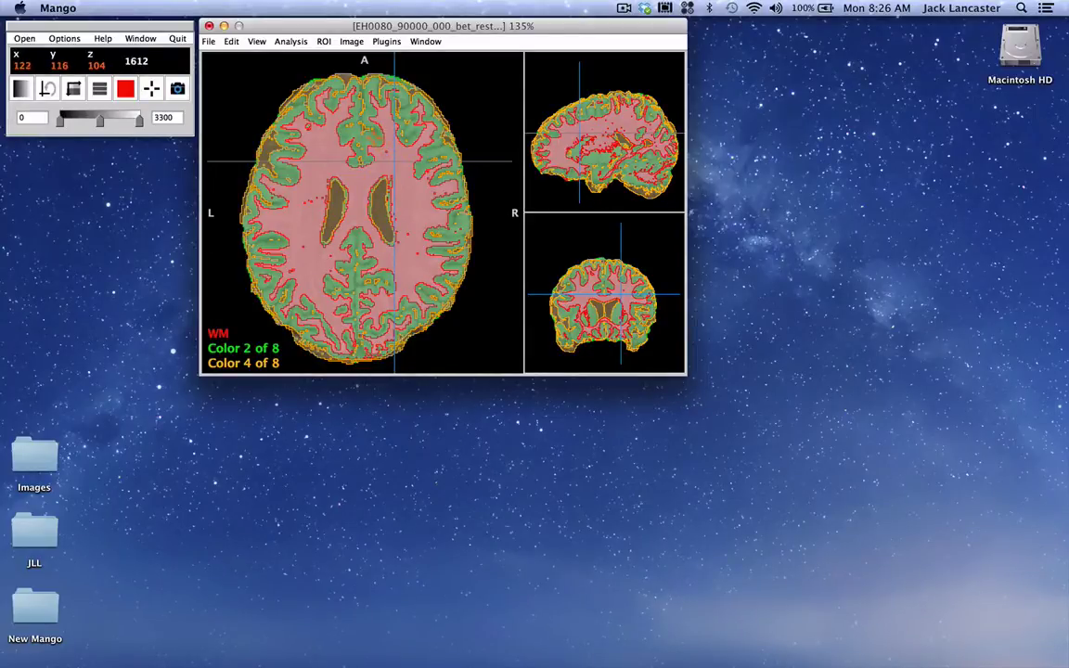
# Step: Label the green ROI as GM
pyautogui.rightClick(378, 139)
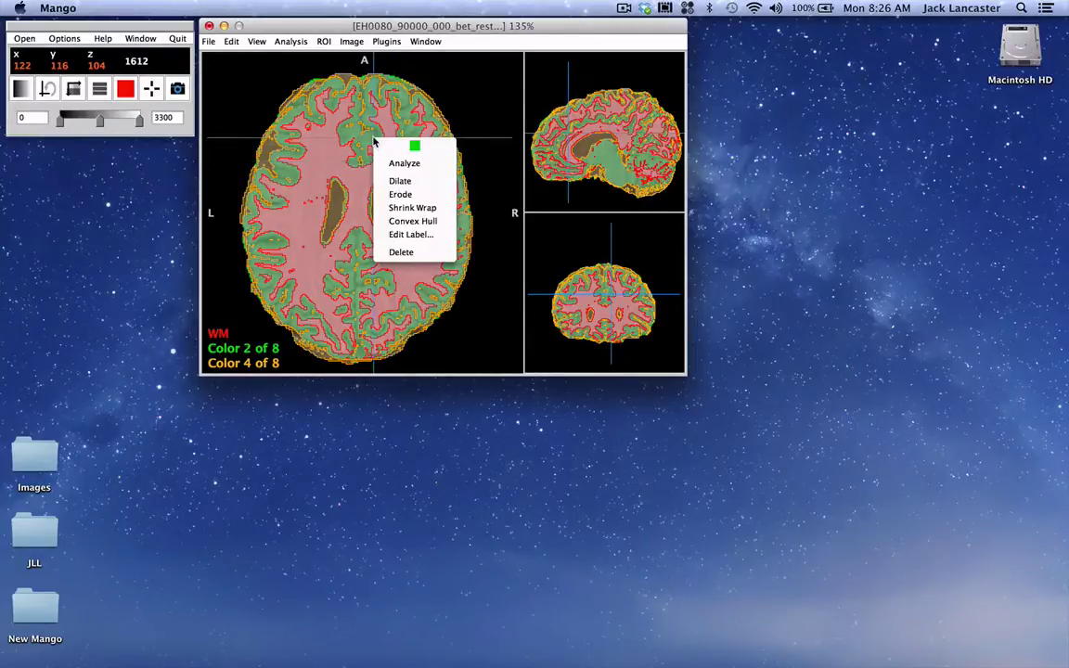
pyautogui.click(405, 233)
pyautogui.write('GM')
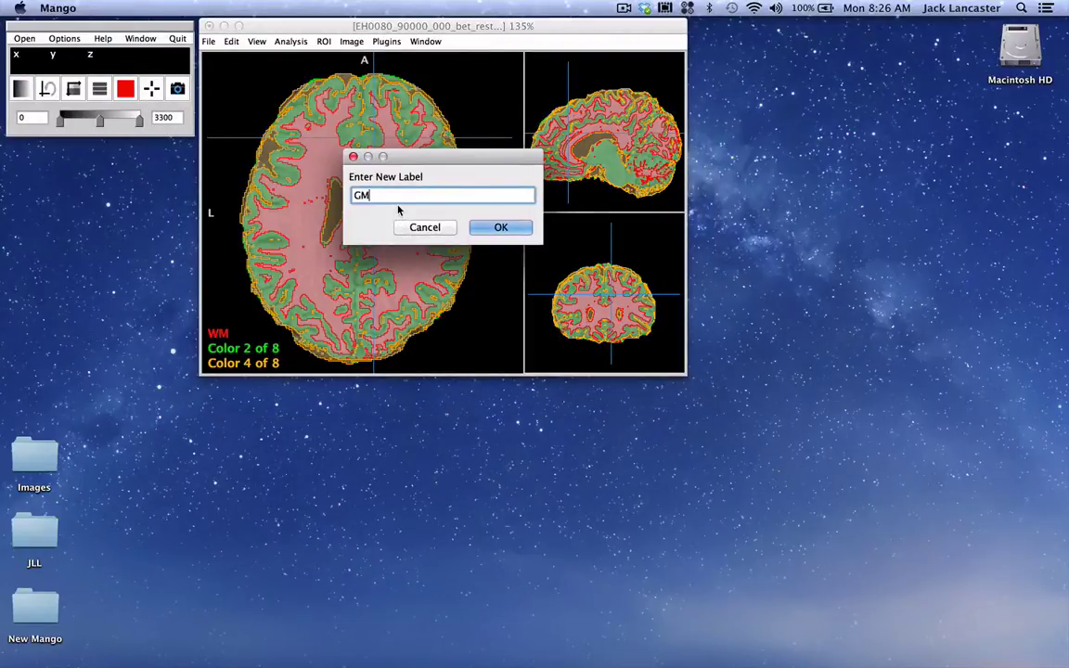
pyautogui.press('Return')
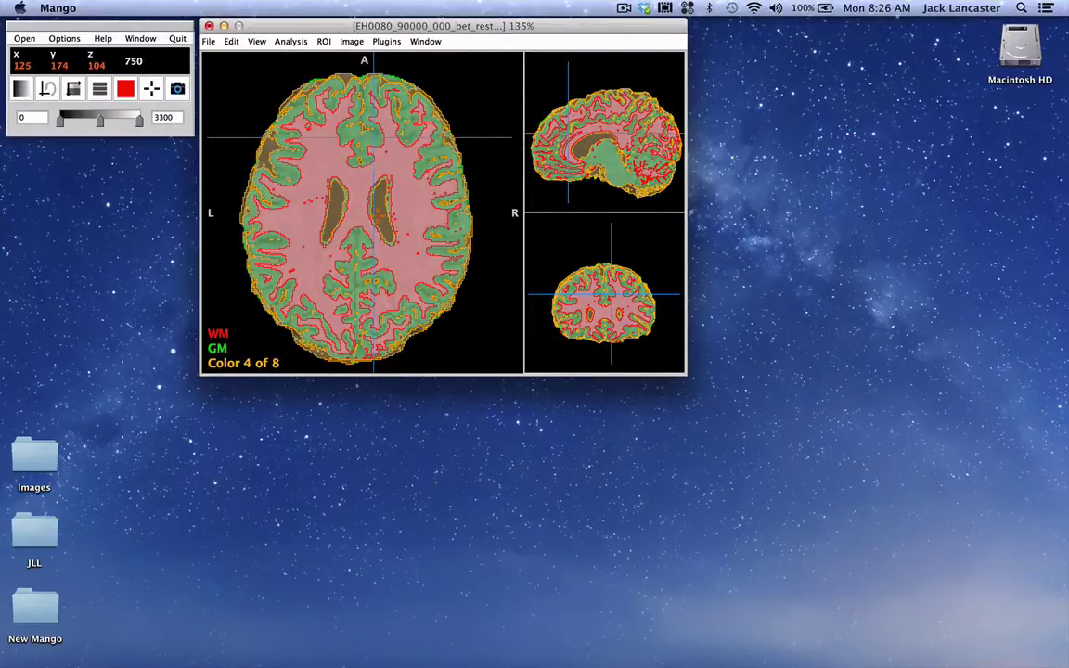
# Step: Label the orange ROI as CSF
pyautogui.rightClick(379, 214)
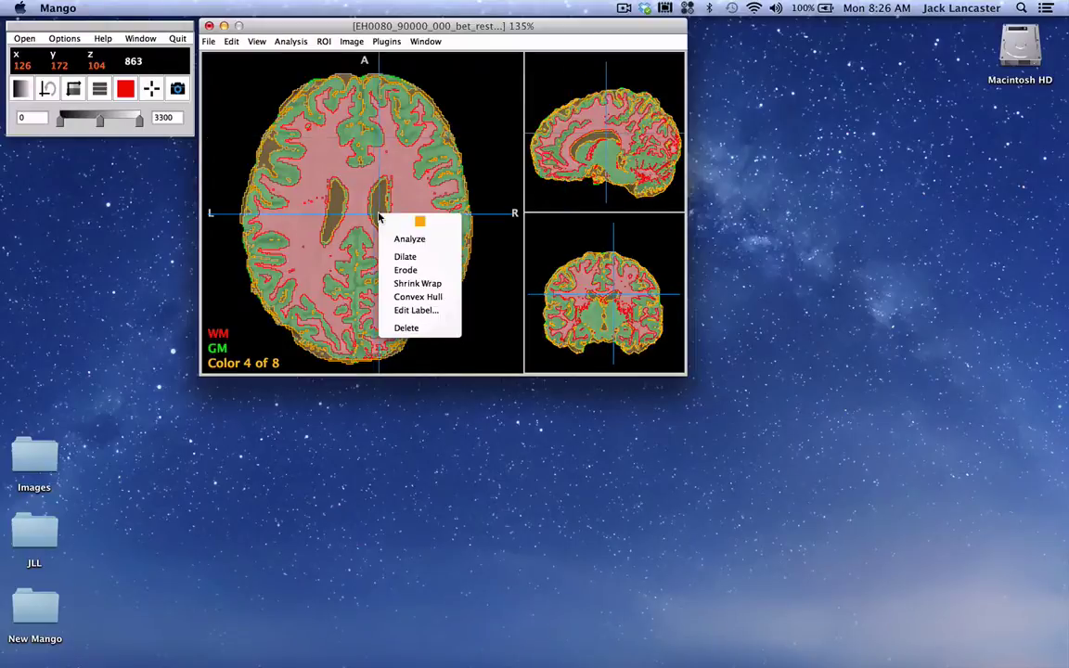
pyautogui.click(416, 311)
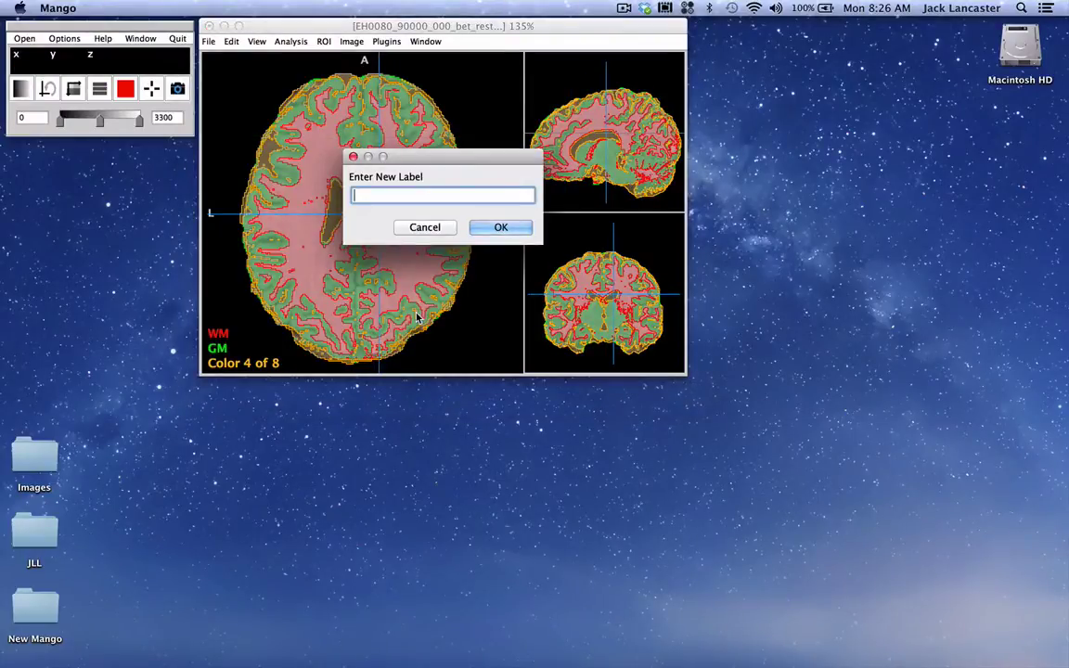
pyautogui.write('CSF')
pyautogui.press('Return')
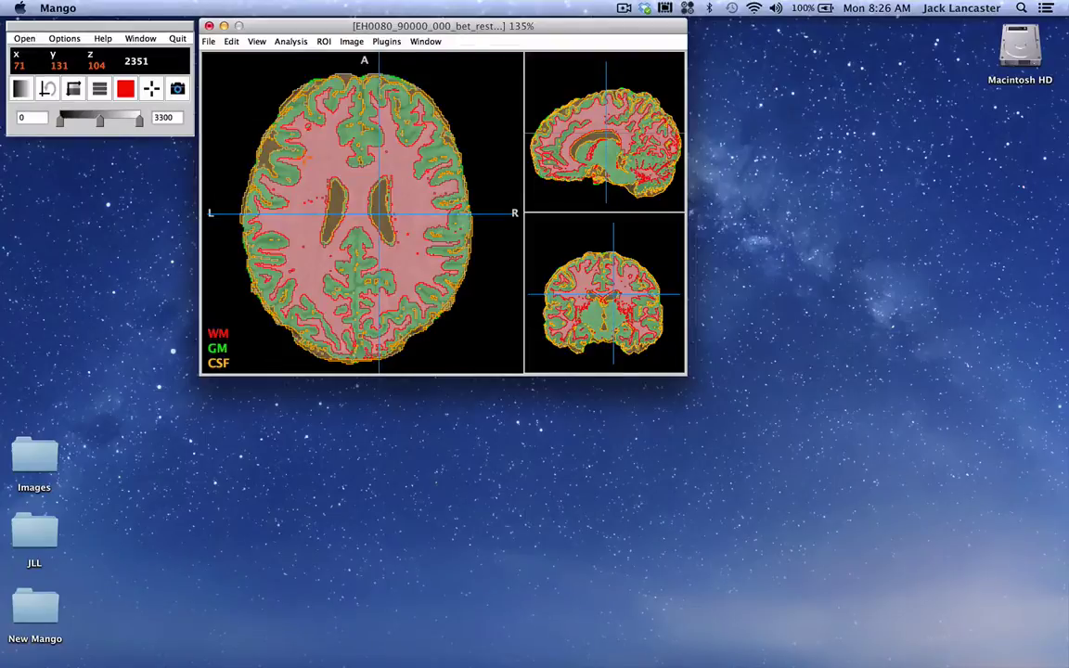
# Step: Check the viewer's file commands for saving ROIs, and run Analyze on the red WM ROI for its statistics
pyautogui.click(209, 41)
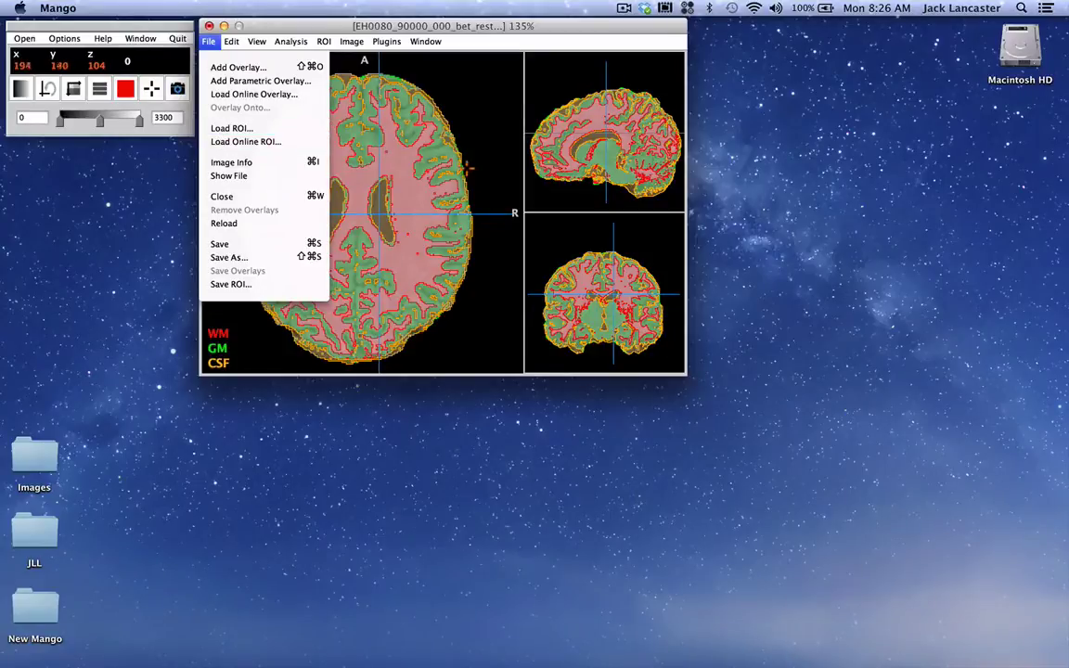
pyautogui.click(492, 137)
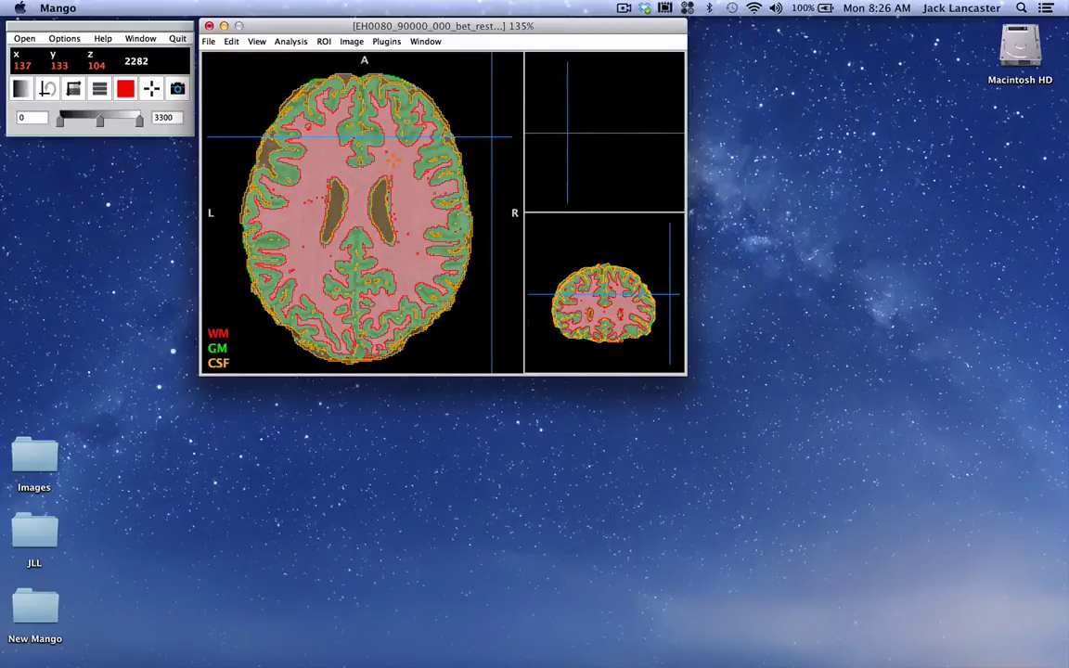
pyautogui.rightClick(394, 161)
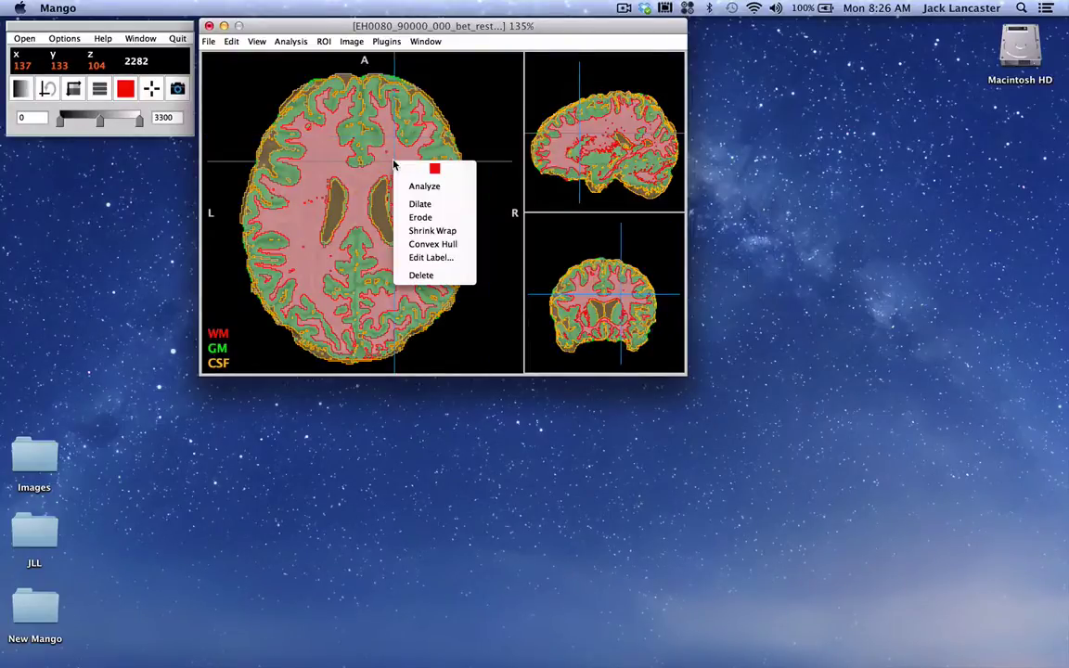
pyautogui.click(422, 187)
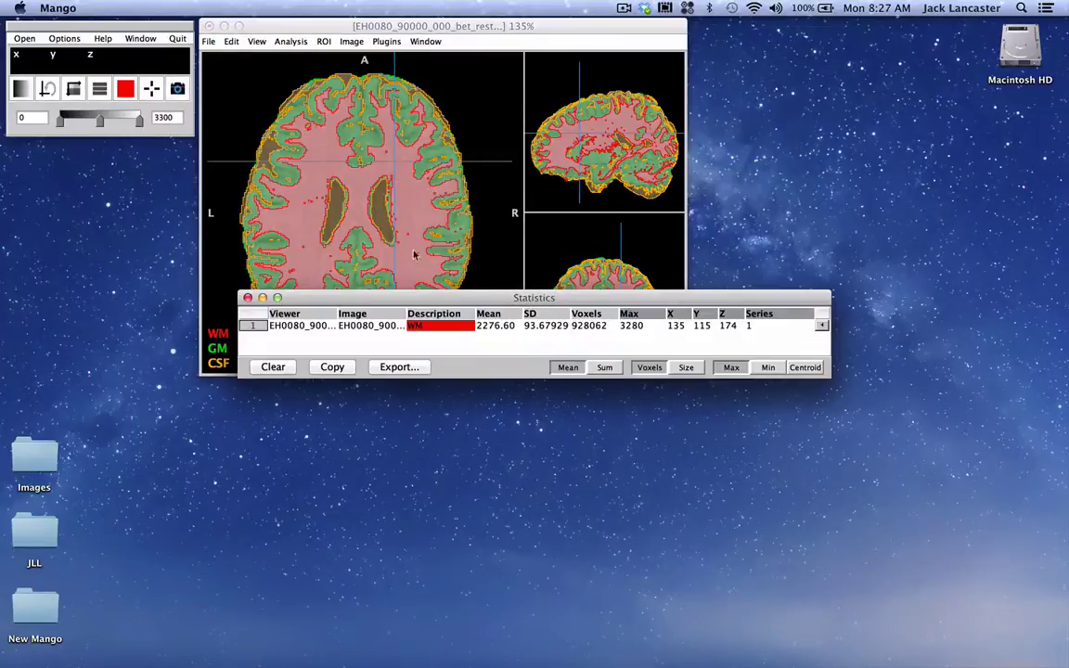
# Step: Place an enlarged Statistics window below the image viewer and analyze the green GM and orange CSF ROIs
pyautogui.moveTo(406, 297); pyautogui.dragTo(378, 408)
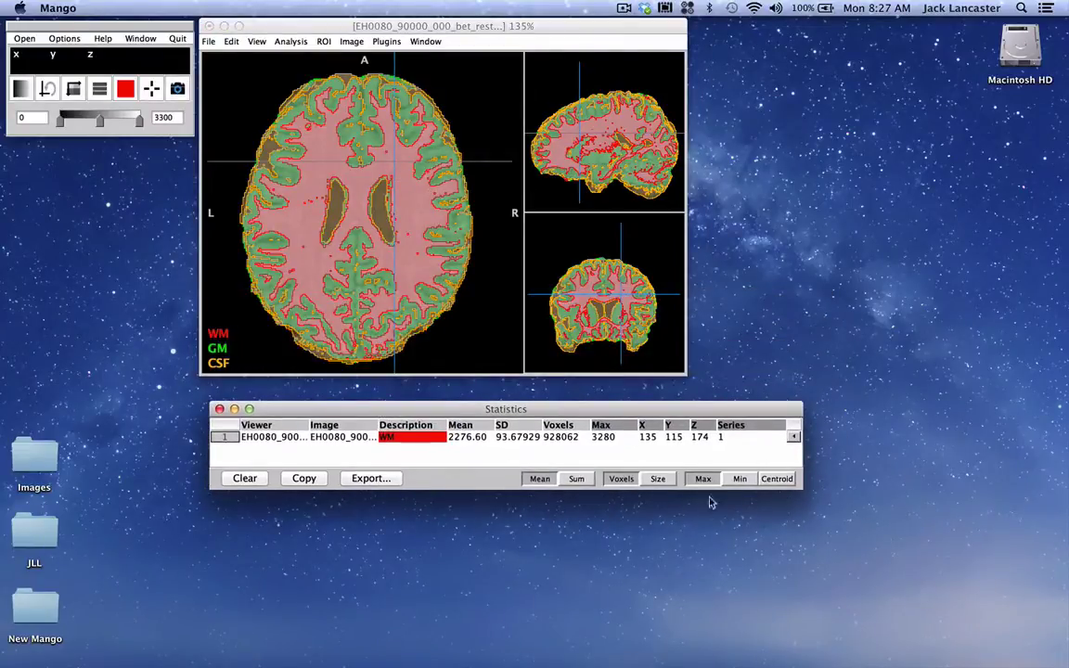
pyautogui.moveTo(804, 489); pyautogui.dragTo(875, 588)
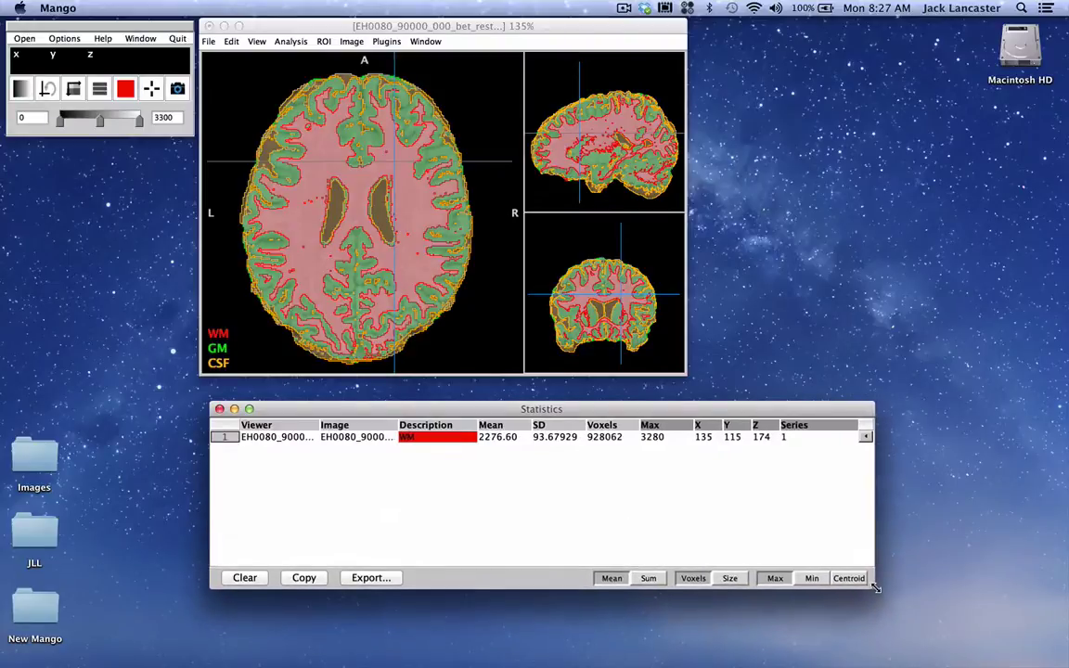
pyautogui.rightClick(371, 142)
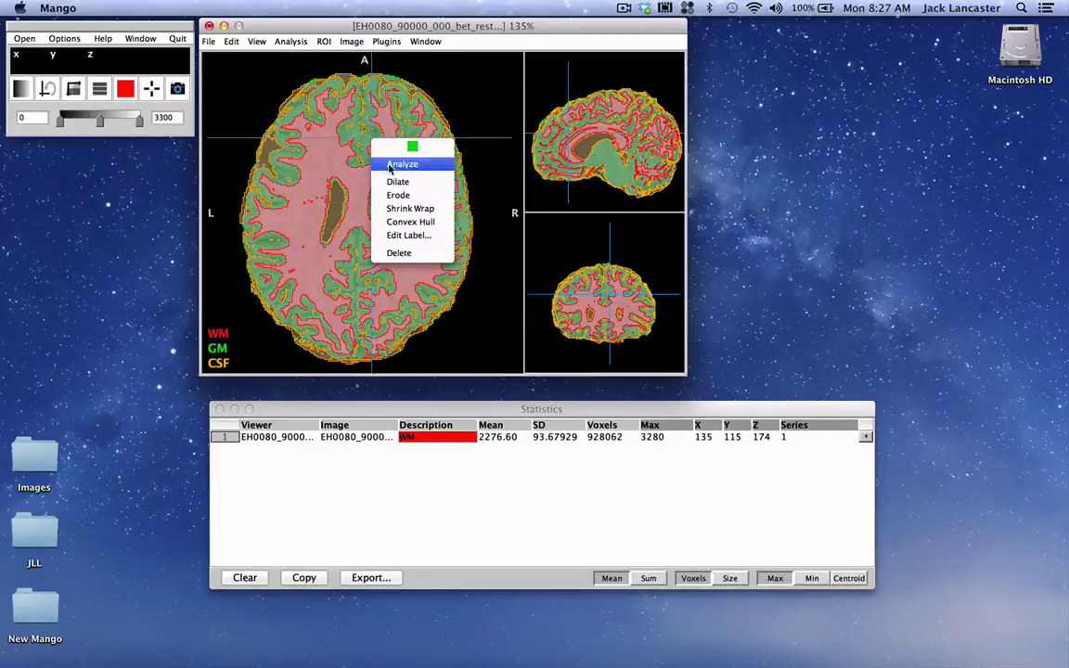
pyautogui.click(402, 165)
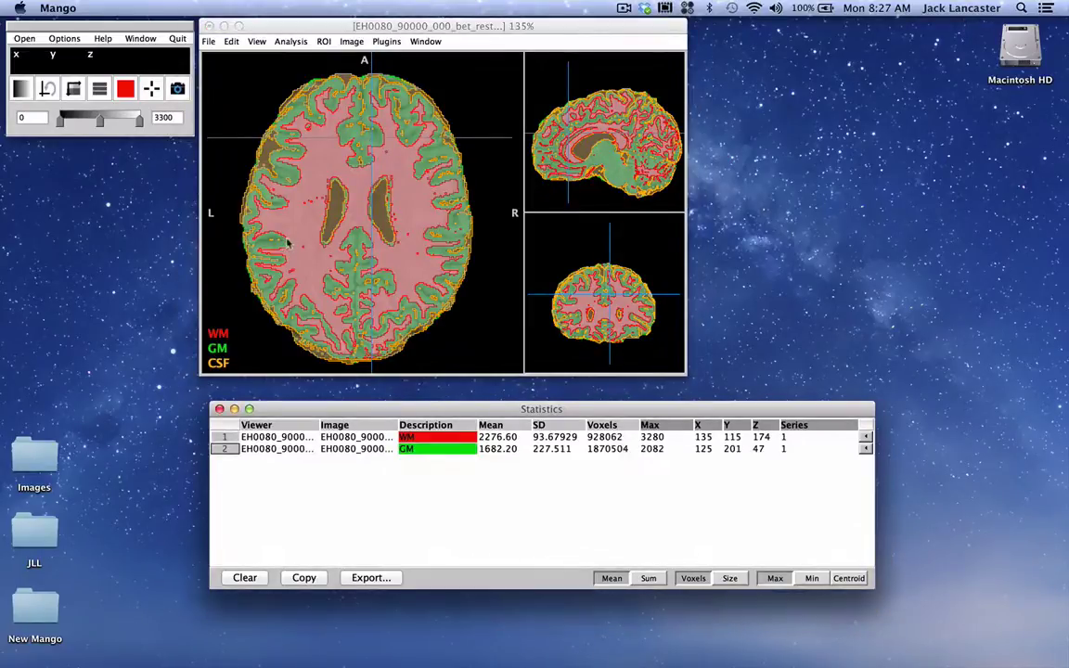
pyautogui.rightClick(336, 215)
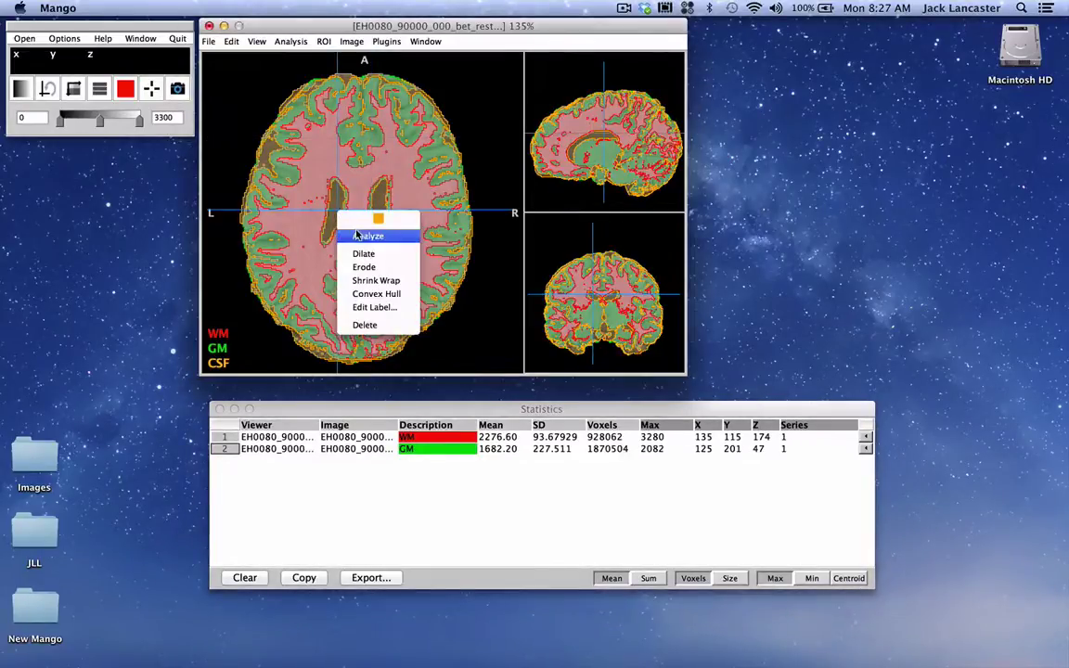
pyautogui.click(367, 237)
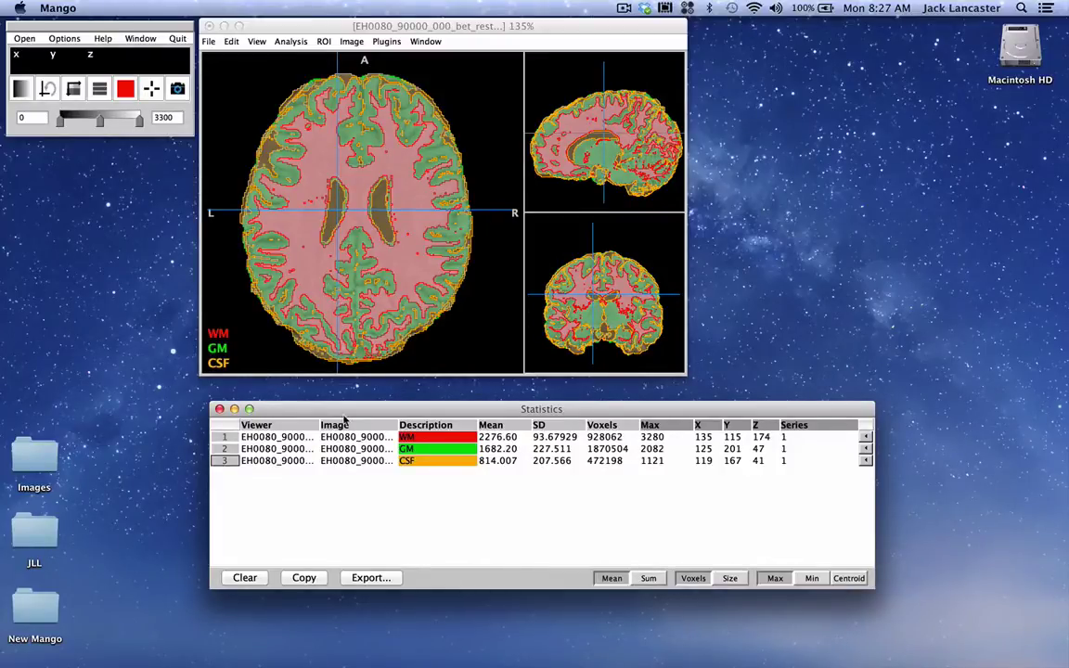
pyautogui.moveTo(345, 413); pyautogui.dragTo(337, 407)
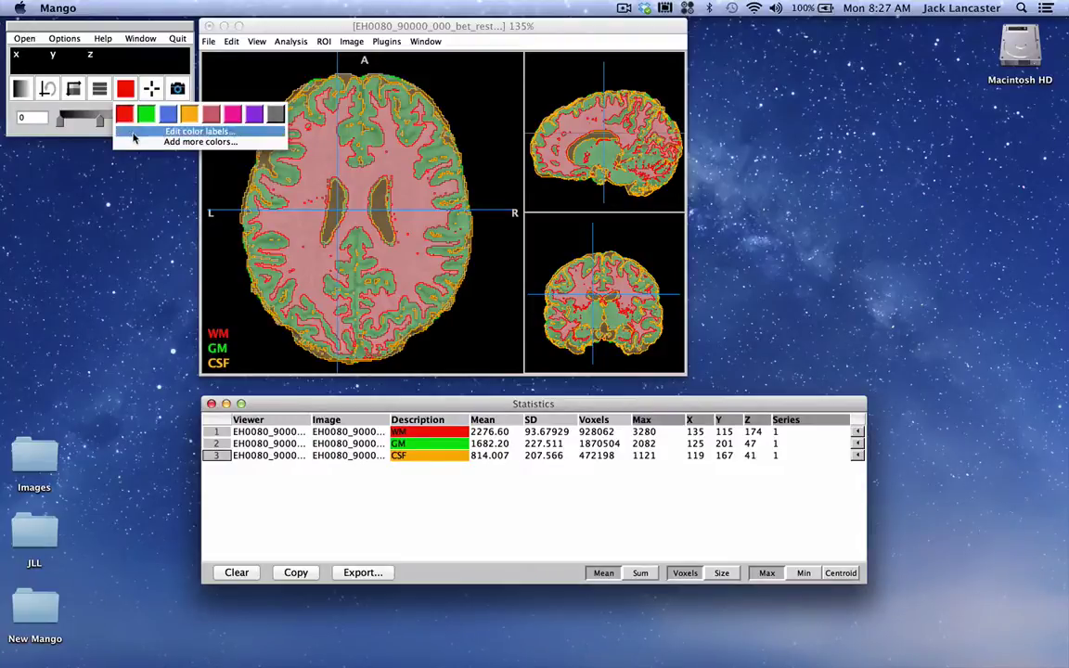
# Step: Review the ROI color label list by selecting the GM, CSF and WM entries to highlight each ROI, and leave the labels unedited
pyautogui.click(183, 135)
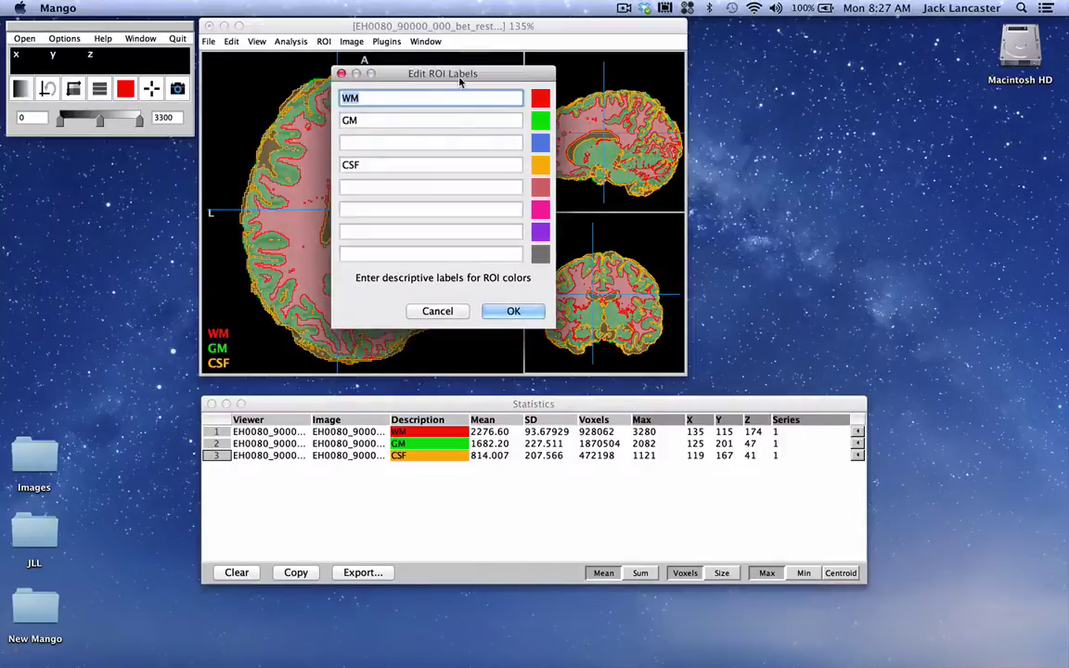
pyautogui.moveTo(426, 74); pyautogui.dragTo(858, 44)
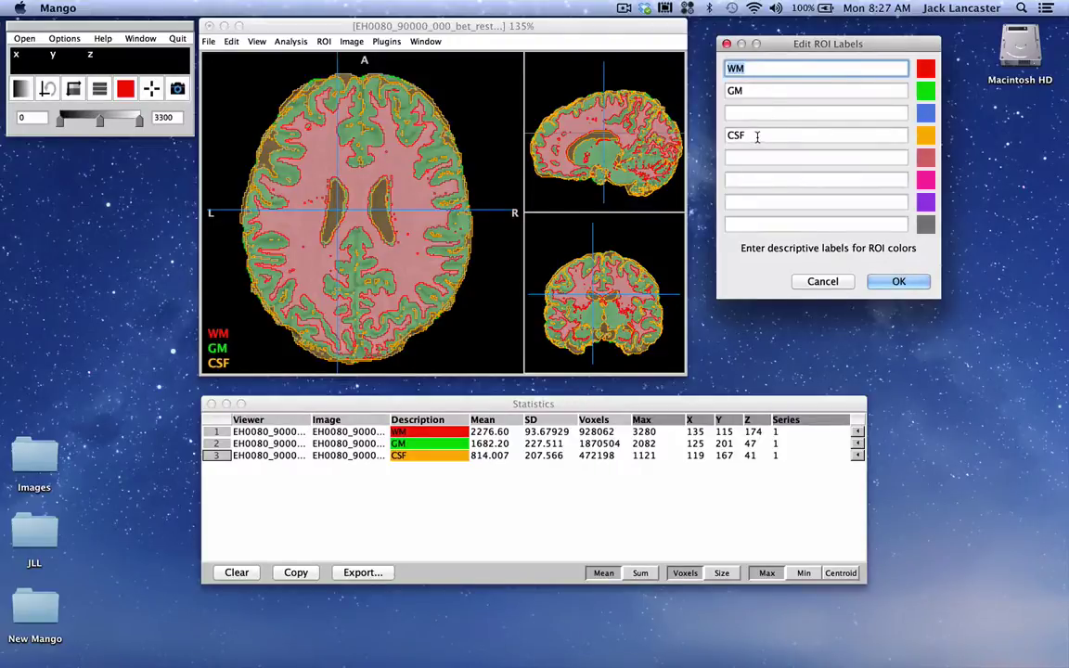
pyautogui.click(751, 90)
pyautogui.click(752, 132)
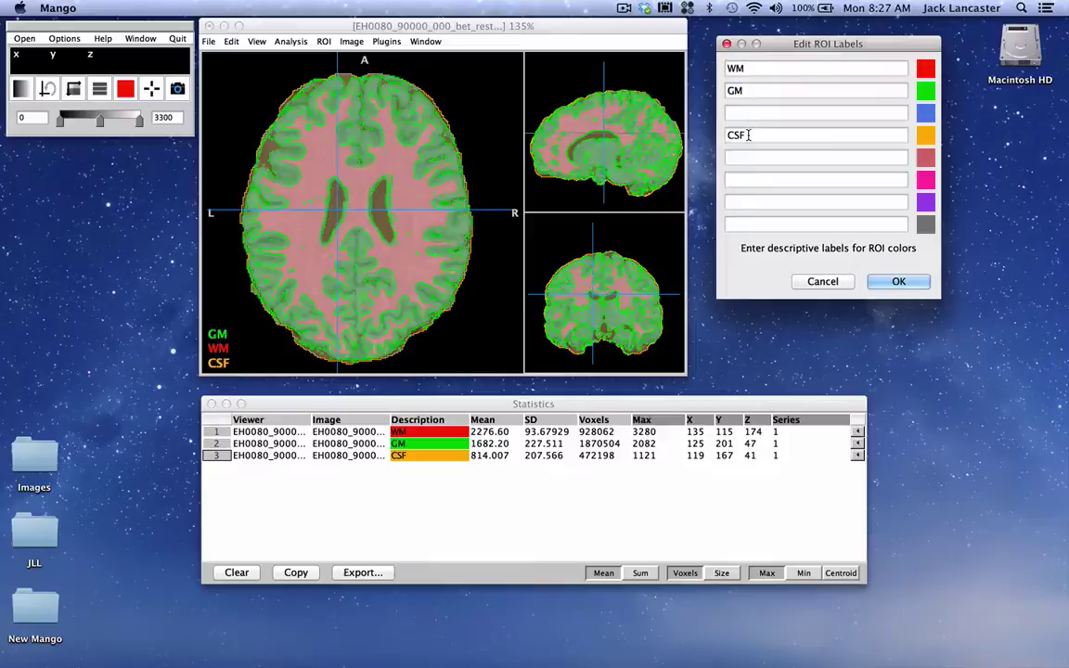
pyautogui.click(747, 68)
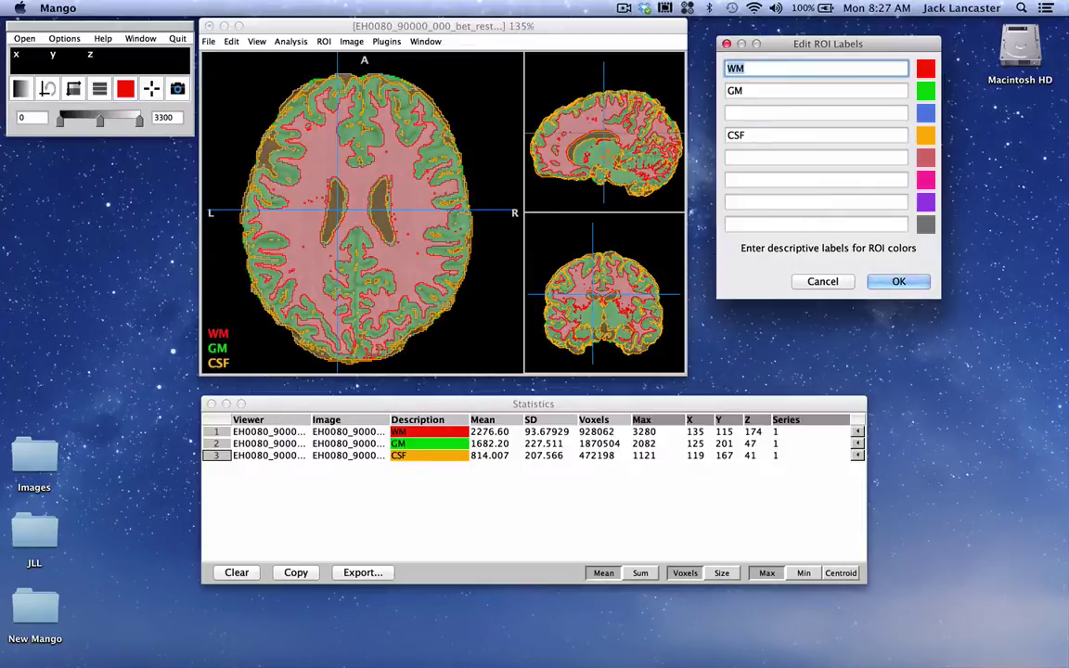
pyautogui.click(751, 90)
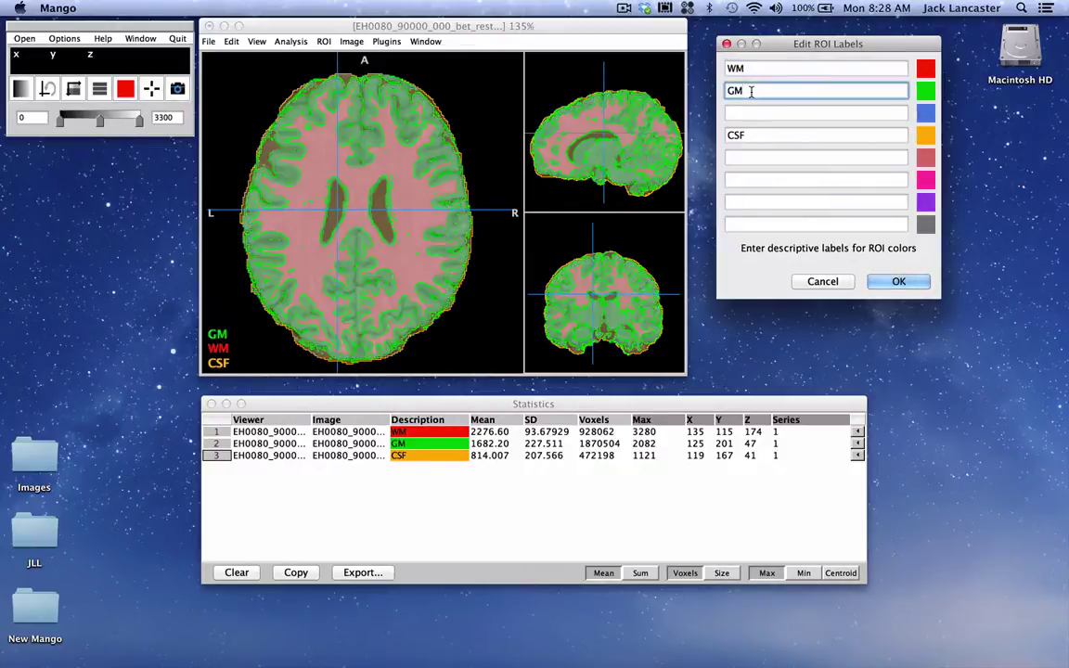
pyautogui.click(747, 137)
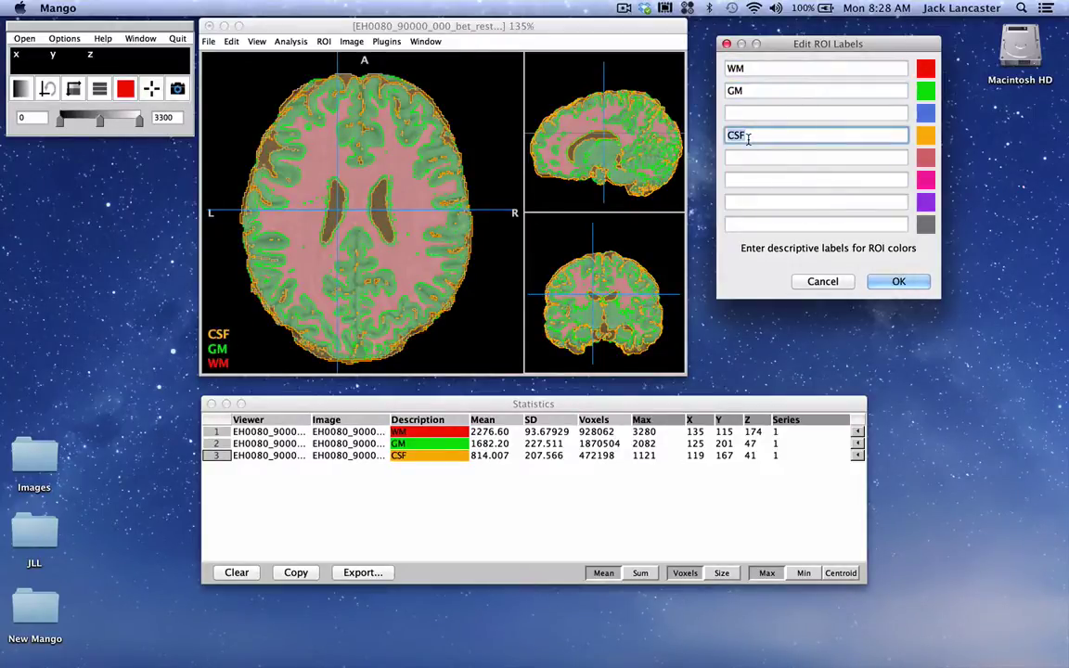
pyautogui.click(745, 70)
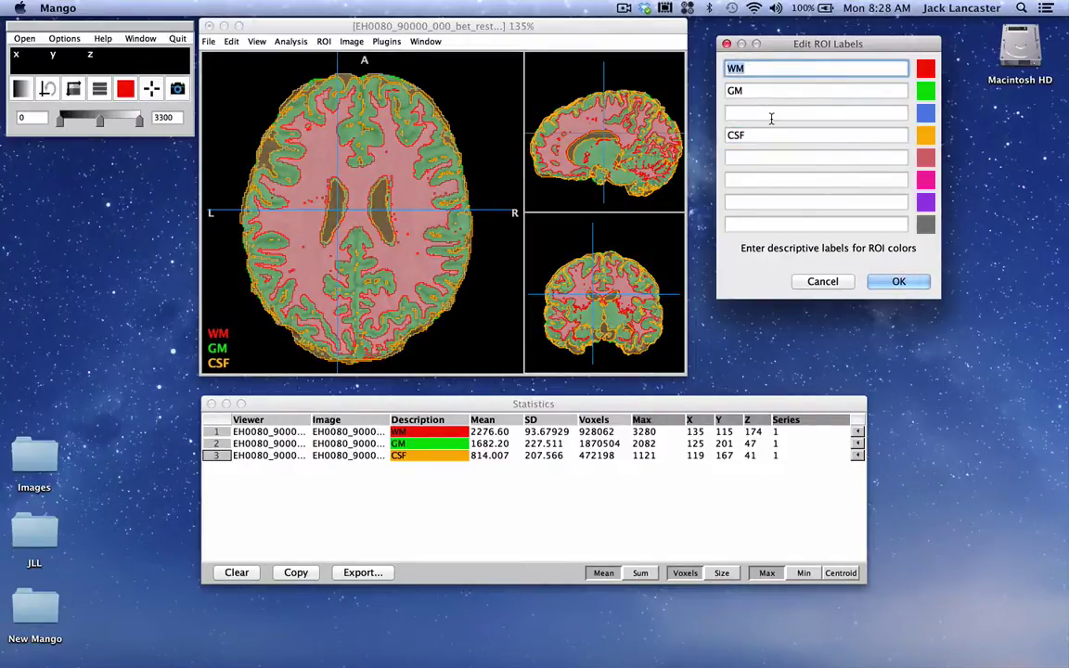
pyautogui.click(825, 283)
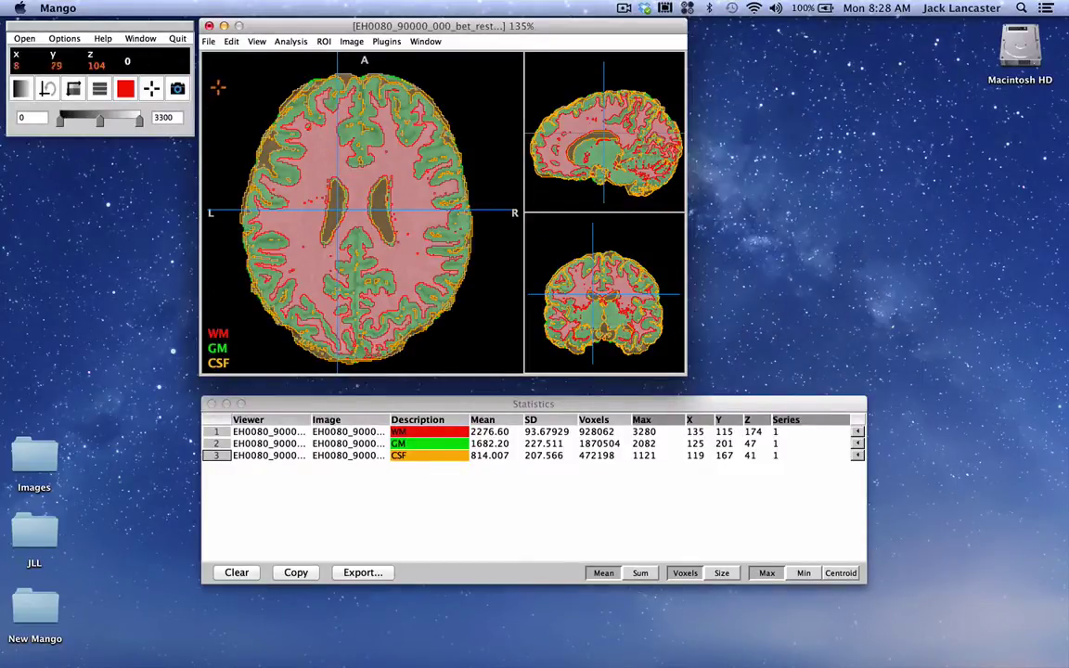
# Step: Expand the ROI color palette to all 64 colors and choose light blue Color 27 as the active color
pyautogui.click(126, 90)
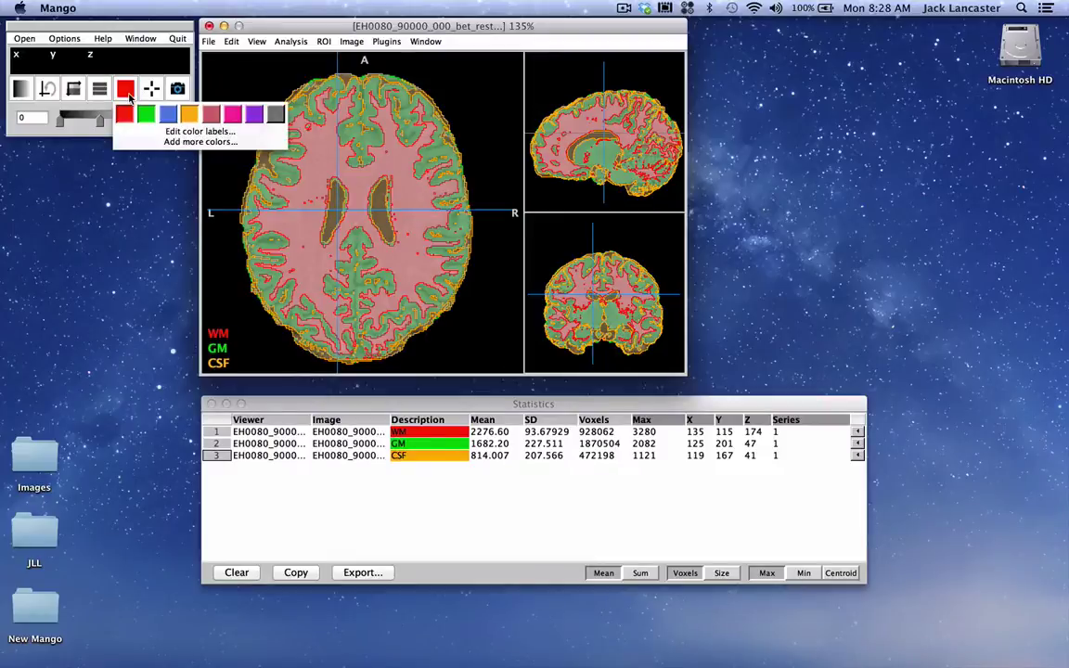
pyautogui.click(193, 143)
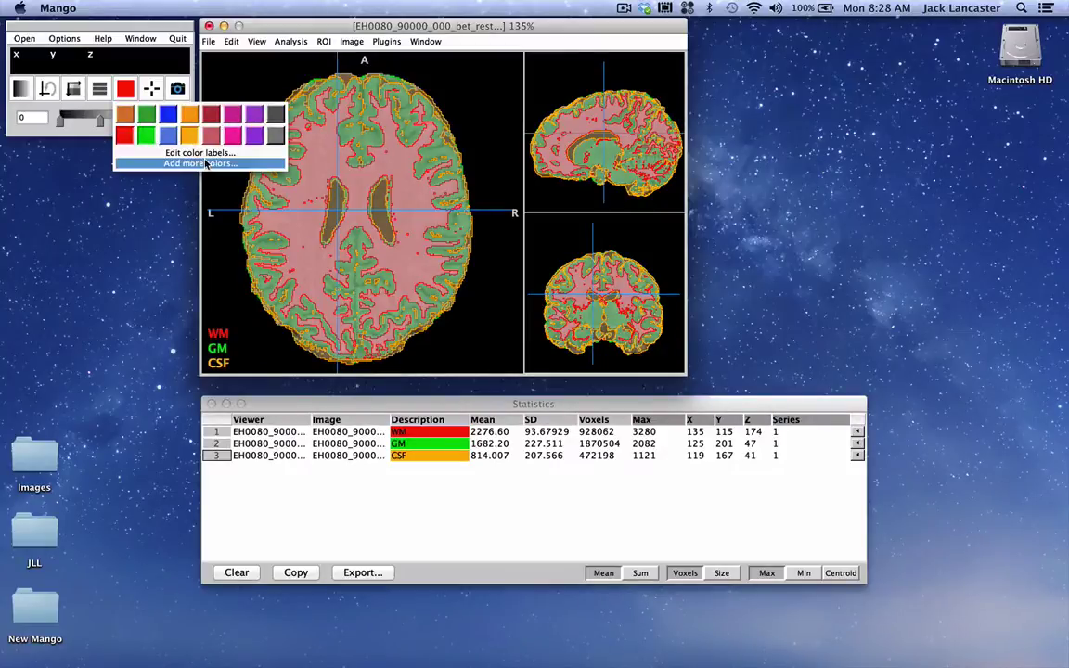
pyautogui.click(206, 164)
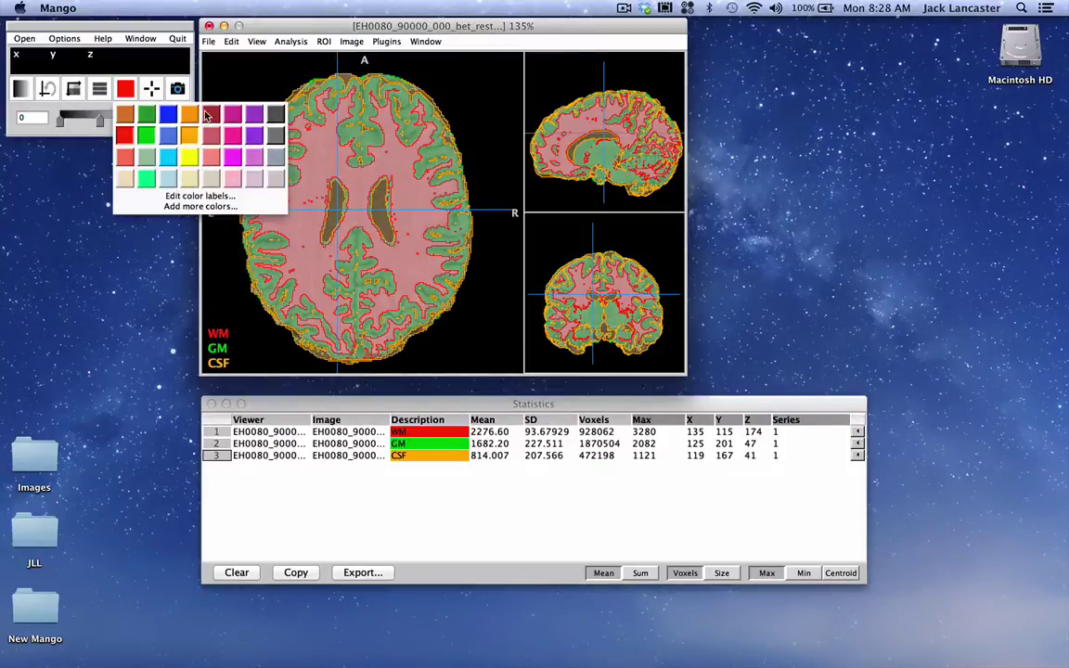
pyautogui.click(206, 206)
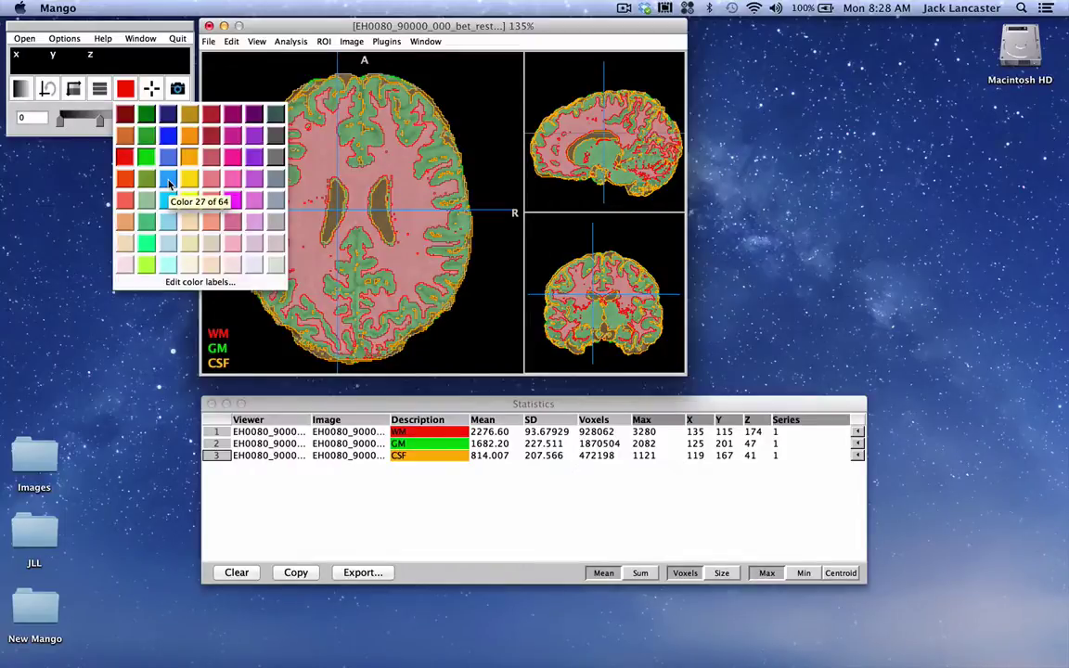
pyautogui.click(168, 184)
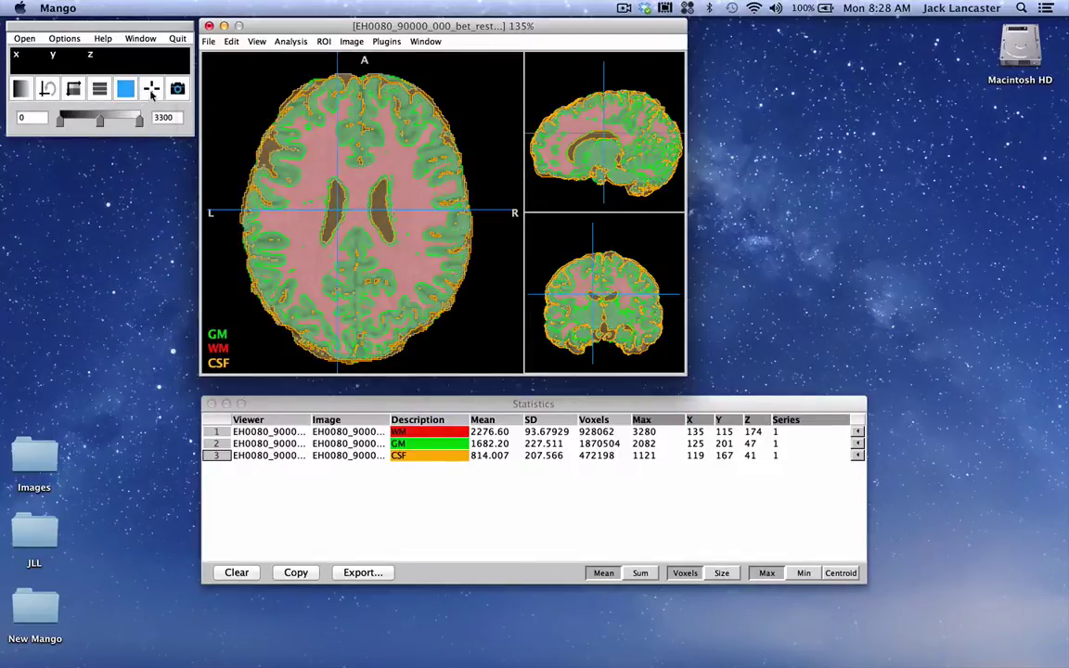
# Step: Paint two long light blue ROI strips in the white matter, one on each side of the ventricles, in Paint Mode
pyautogui.click(152, 94)
pyautogui.moveTo(152, 141)
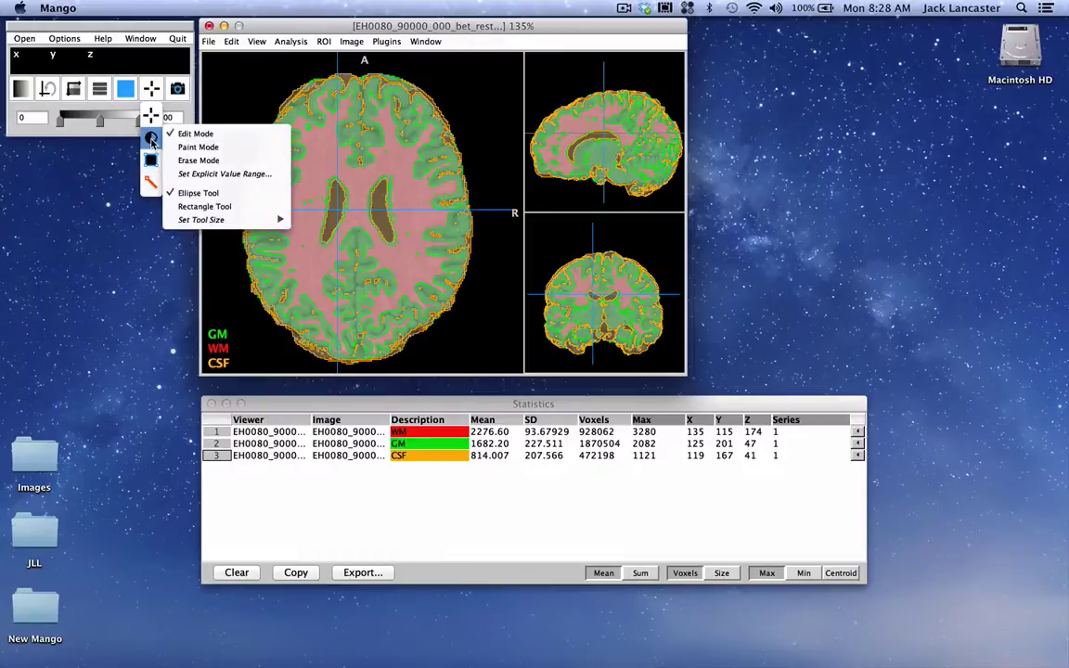
pyautogui.click(197, 146)
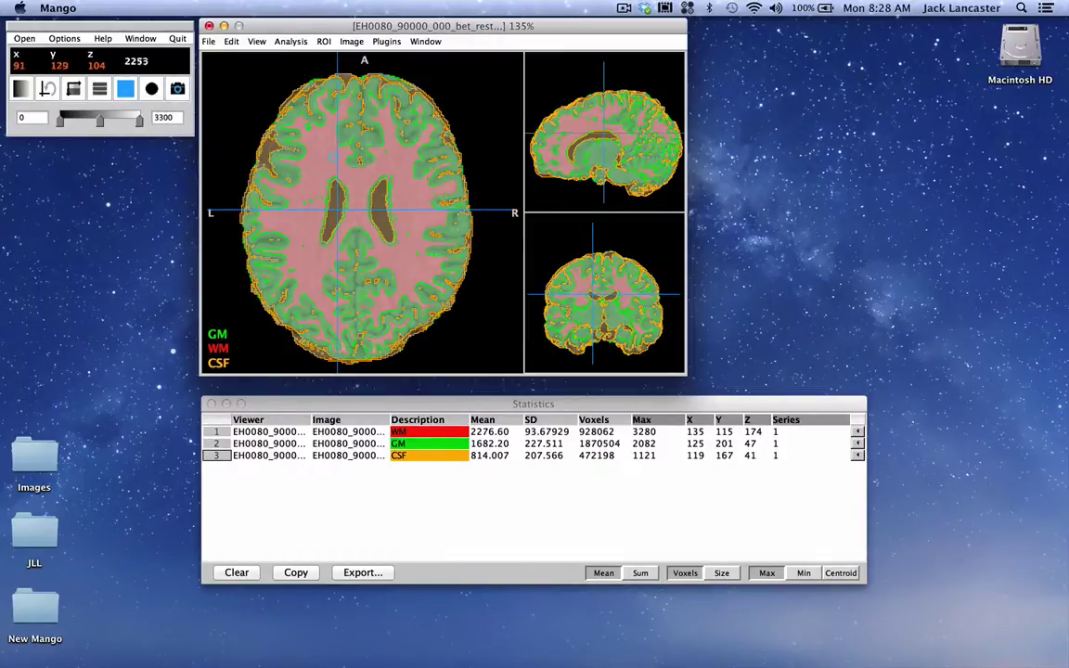
pyautogui.moveTo(325, 135); pyautogui.dragTo(306, 255)
pyautogui.moveTo(384, 139); pyautogui.dragTo(402, 215)
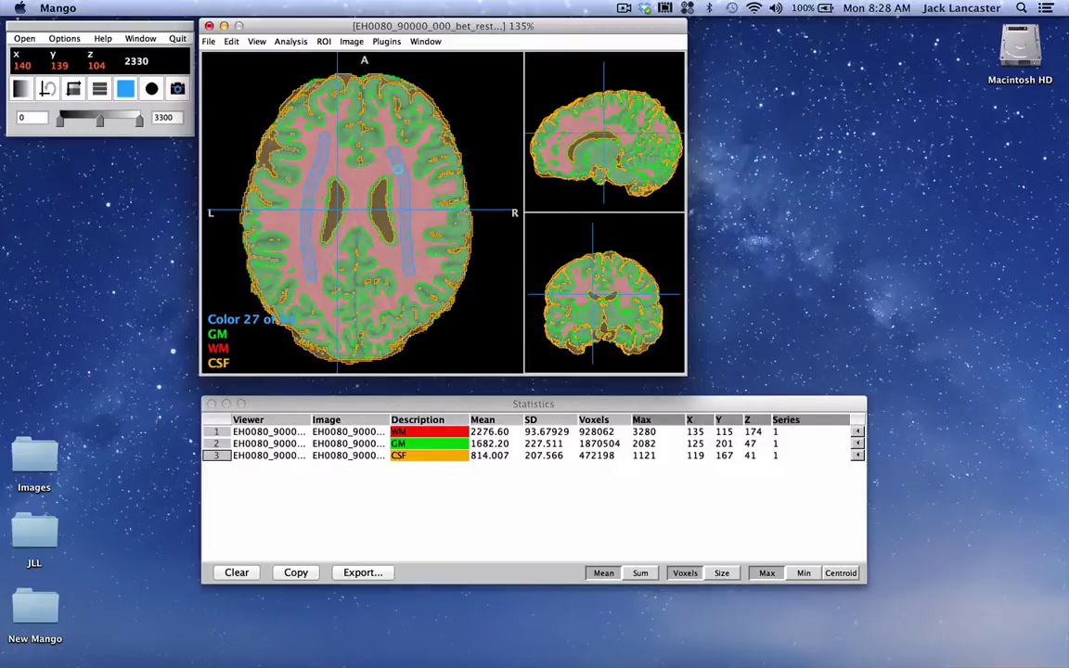
pyautogui.press('d')
# Step: Label the light blue painted ROI as WM blobs
pyautogui.rightClick(401, 170)
pyautogui.click(430, 270)
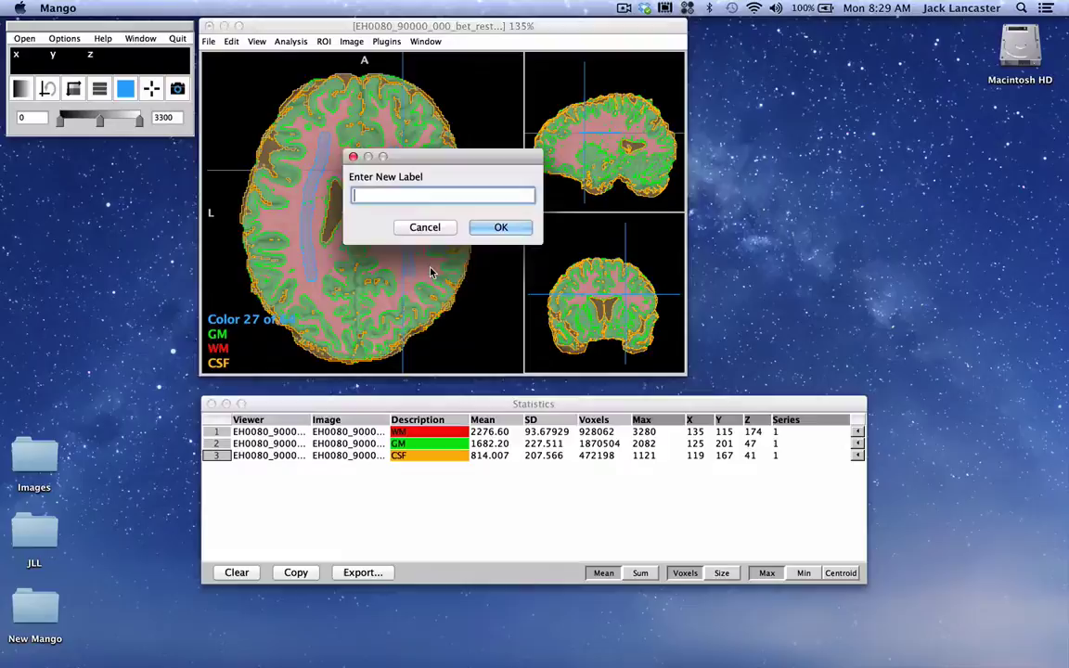
pyautogui.write('WM blob')
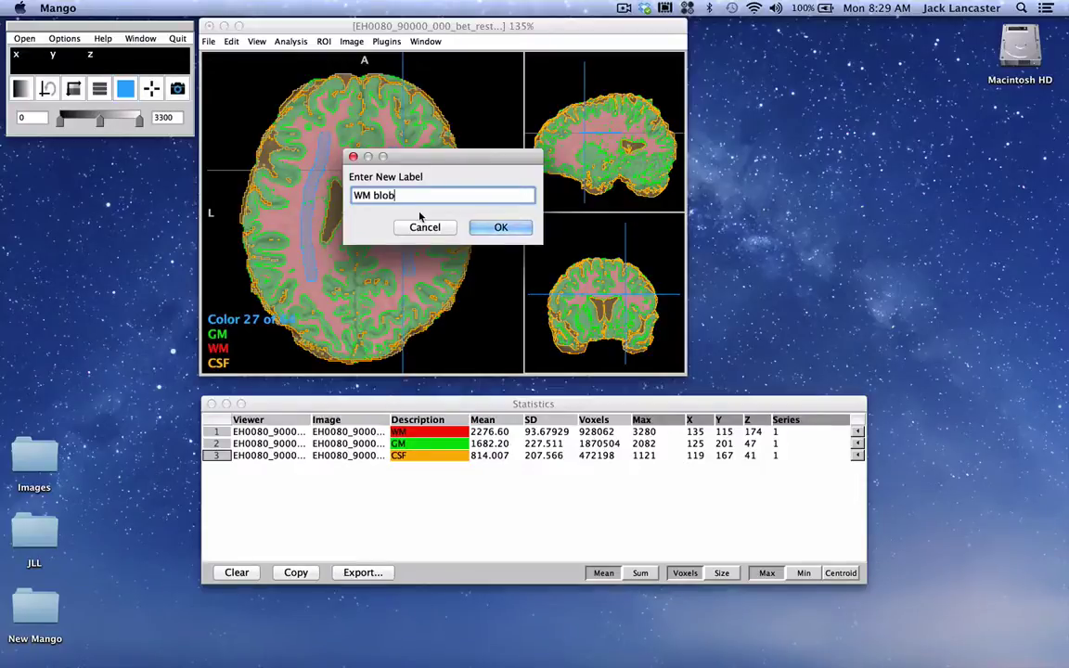
pyautogui.write('s')
pyautogui.press('Return')
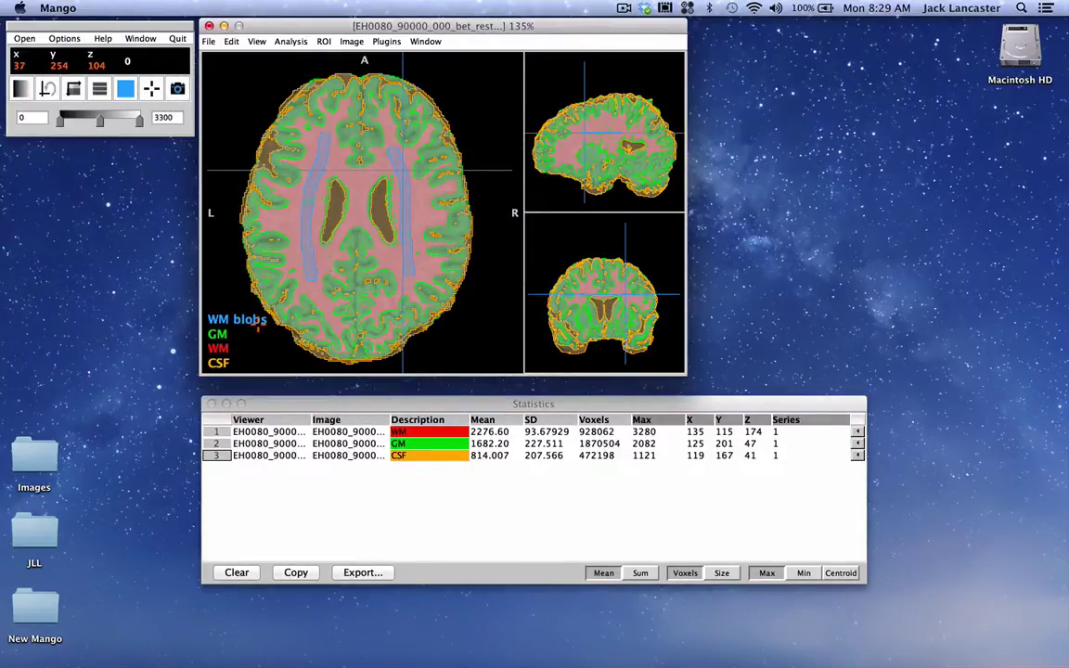
# Step: Trace a dark red line across the axial slice from the front edge to the right rear edge of the brain
pyautogui.click(130, 91)
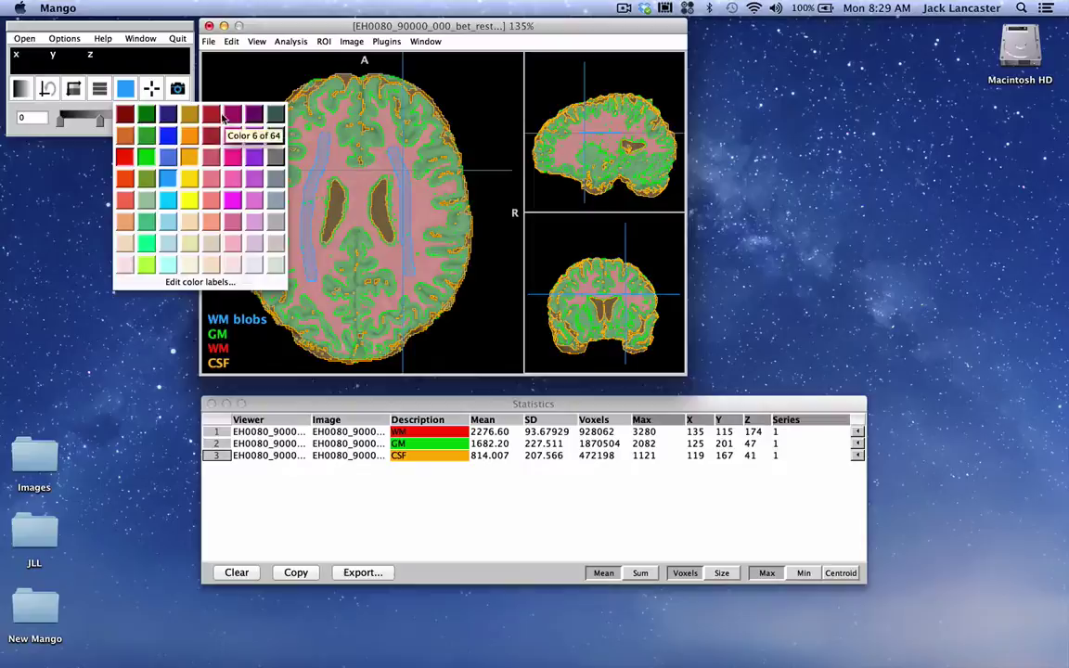
pyautogui.click(130, 119)
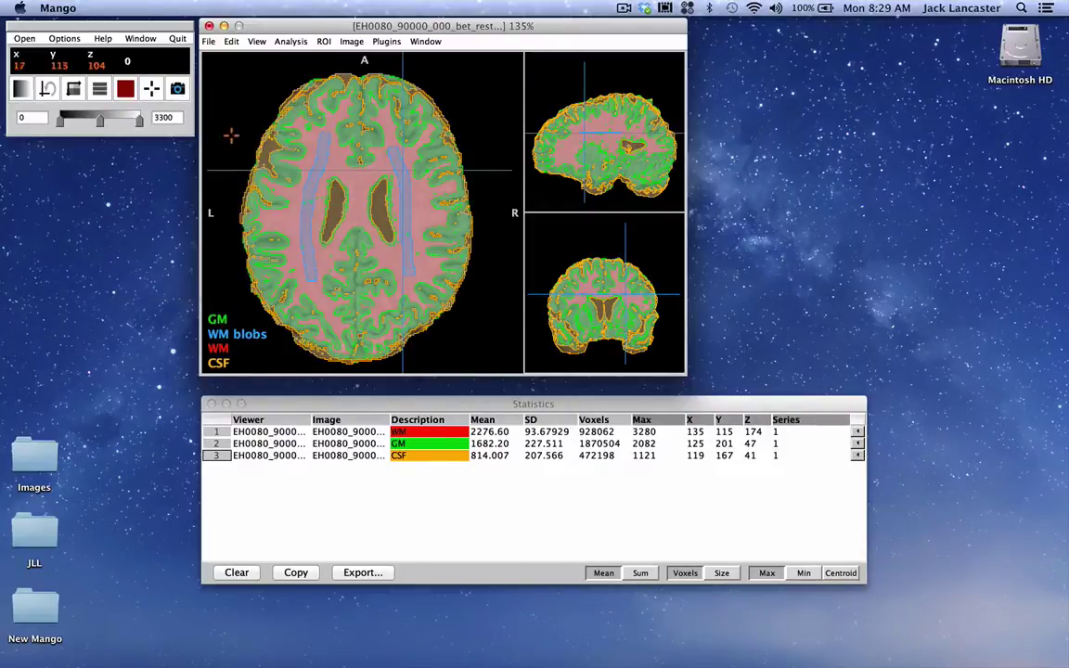
pyautogui.click(150, 89)
pyautogui.moveTo(151, 139)
pyautogui.moveTo(150, 160)
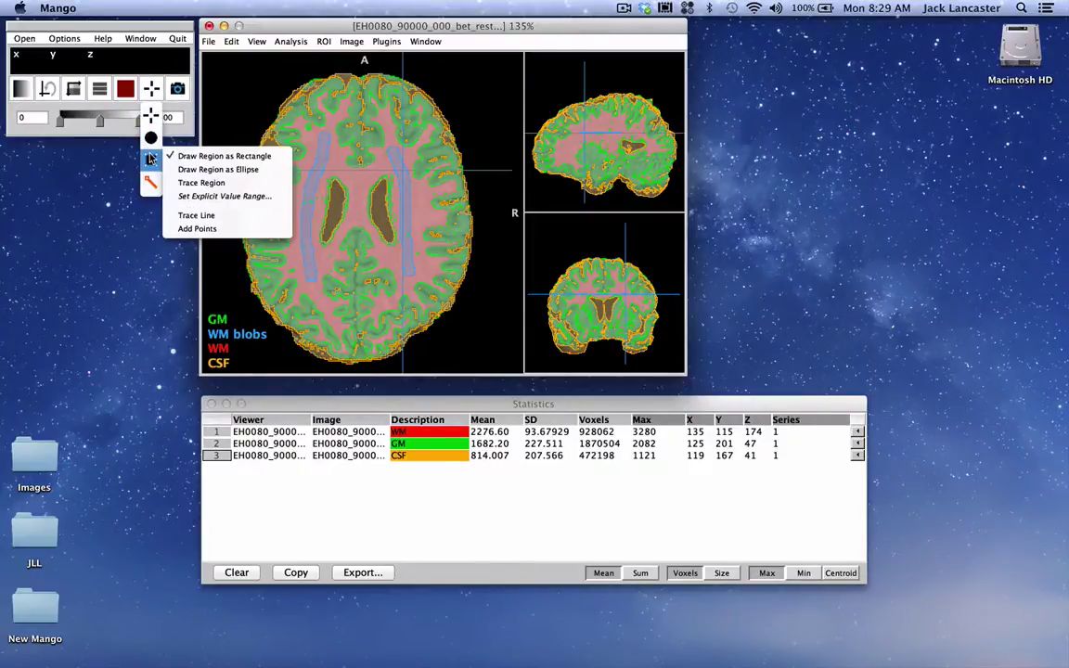
pyautogui.click(200, 213)
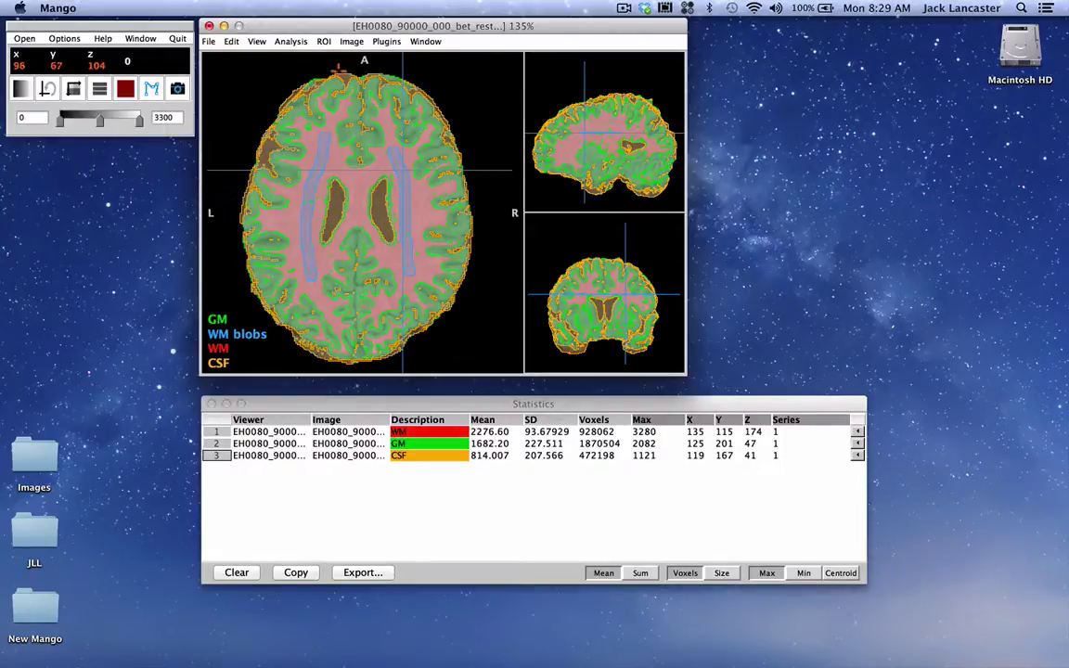
pyautogui.moveTo(332, 64); pyautogui.dragTo(409, 358)
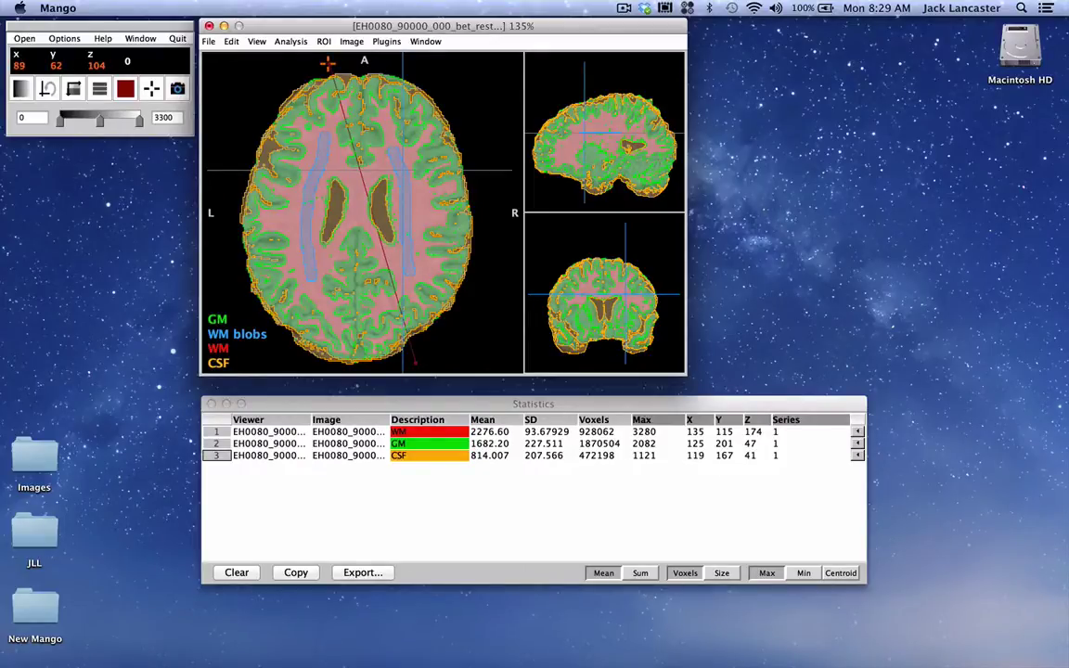
# Step: Label the dark red line as A-P line and move the crosshair away from its front end
pyautogui.rightClick(327, 63)
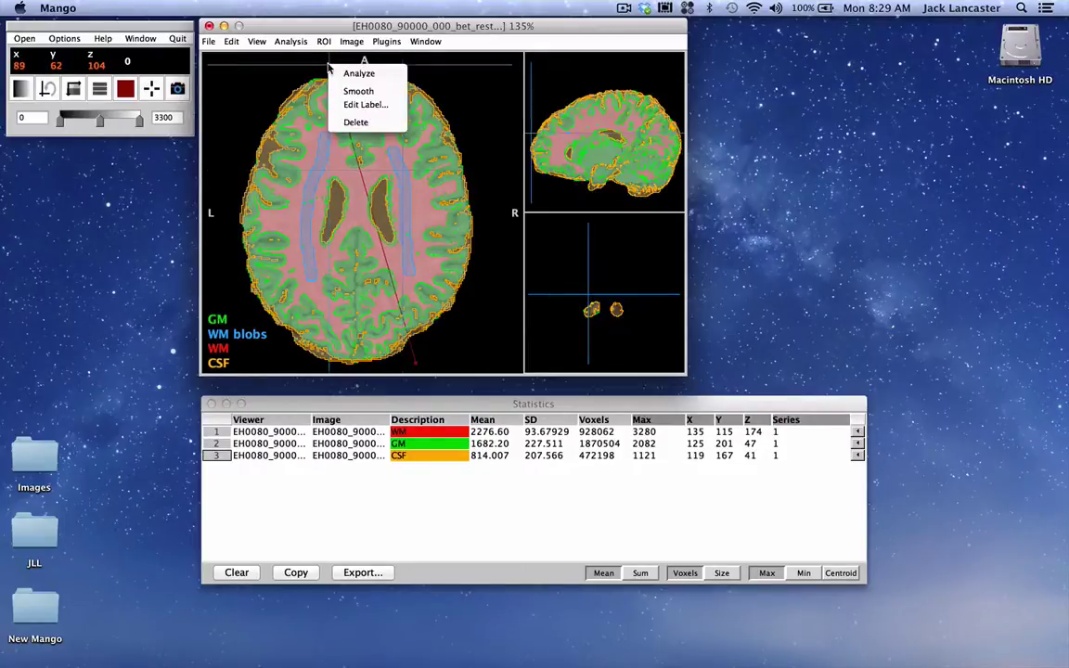
pyautogui.click(366, 105)
pyautogui.write('A')
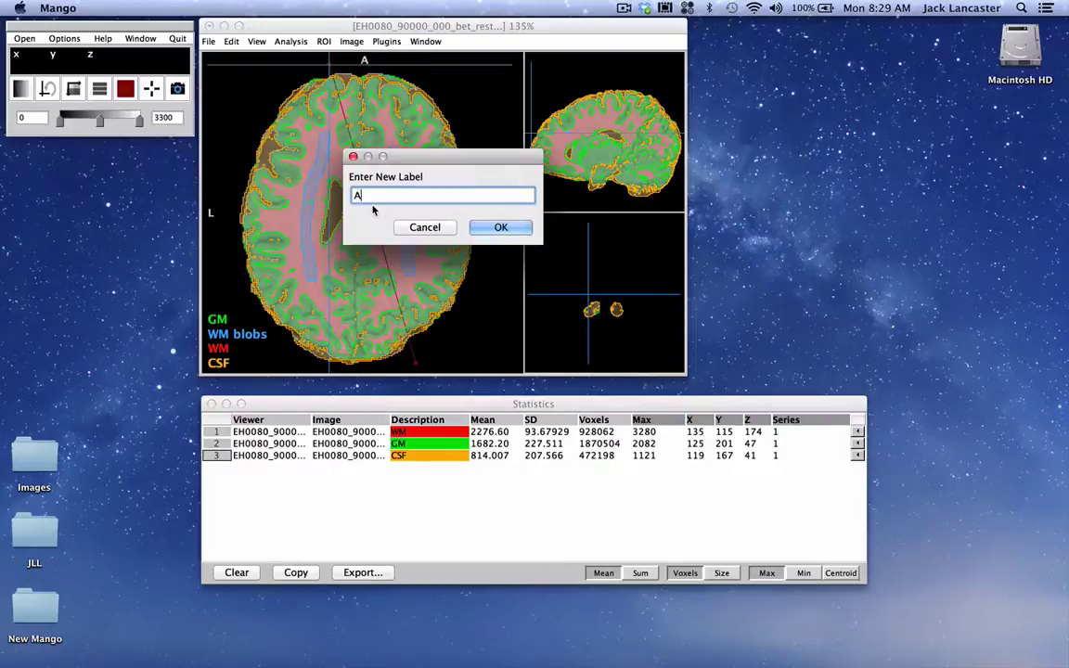
pyautogui.write('-P line')
pyautogui.press('Return')
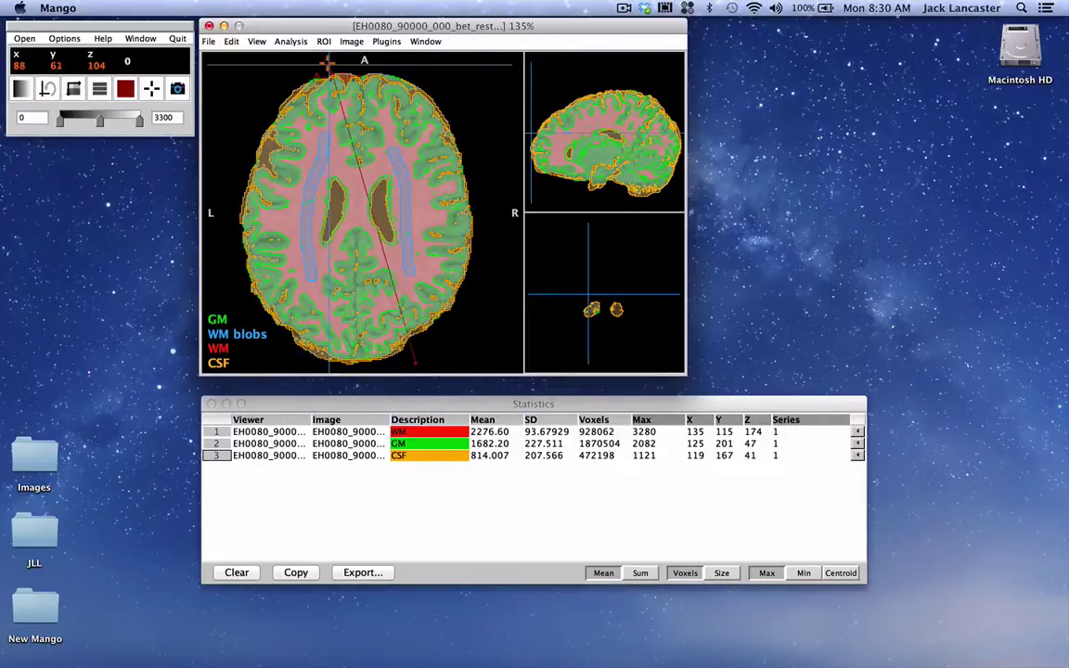
pyautogui.click(304, 83)
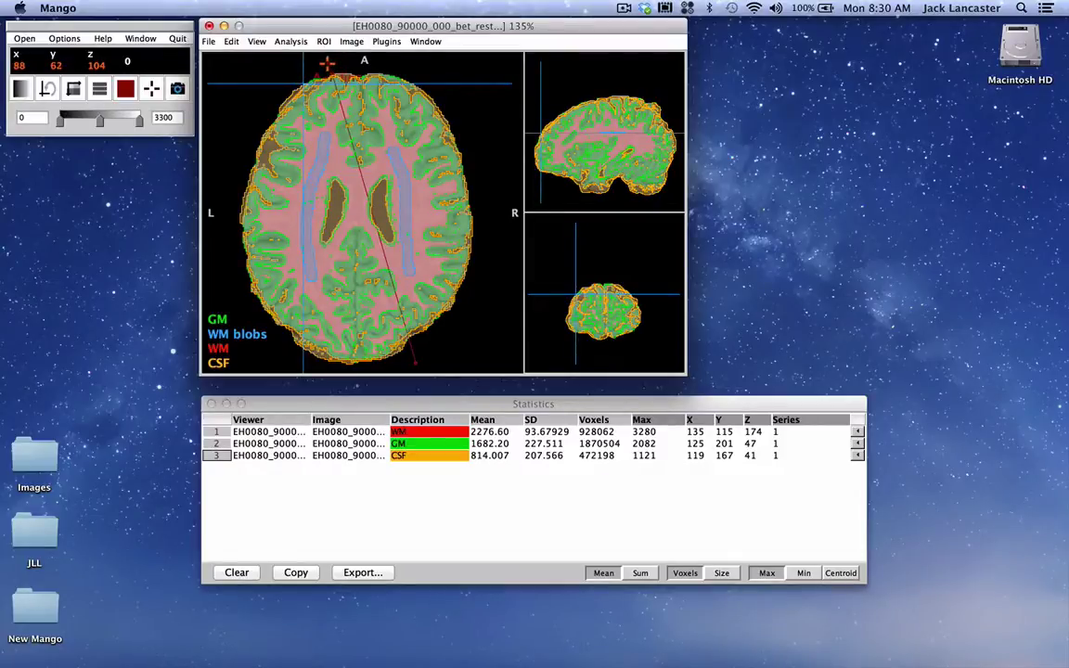
# Step: Move the dark red A-P line around the axial slice and place its front end just ahead of the brain's front edge
pyautogui.click(327, 62)
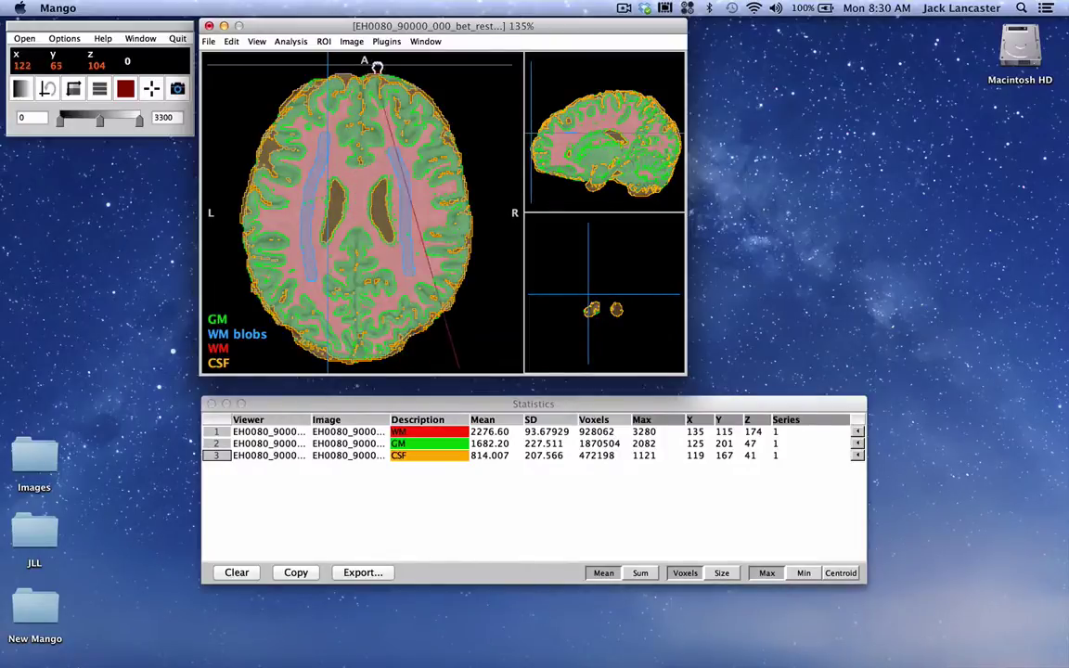
pyautogui.click(353, 97)
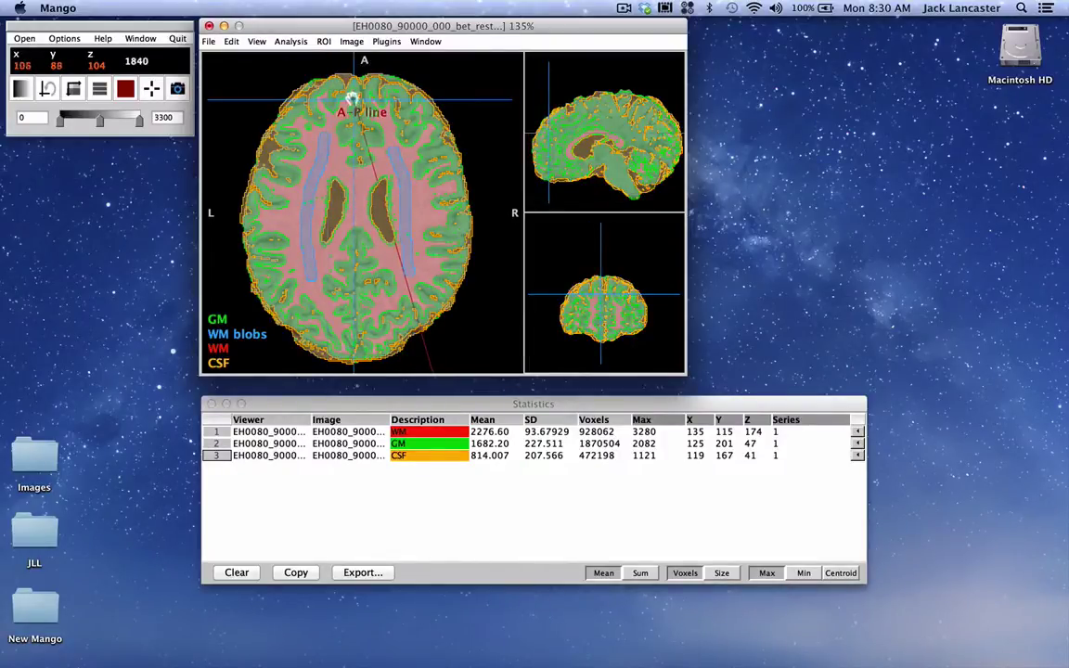
pyautogui.click(335, 65)
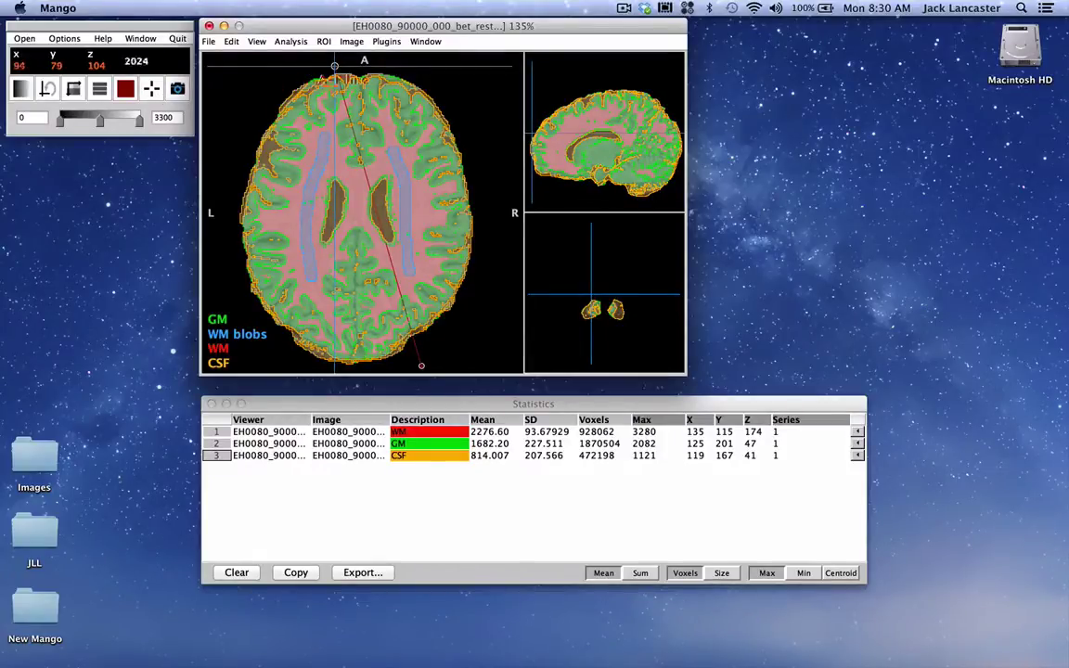
# Step: Place two purple point ROIs in the posterior white matter in the coronal view, one in each hemisphere
pyautogui.click(124, 90)
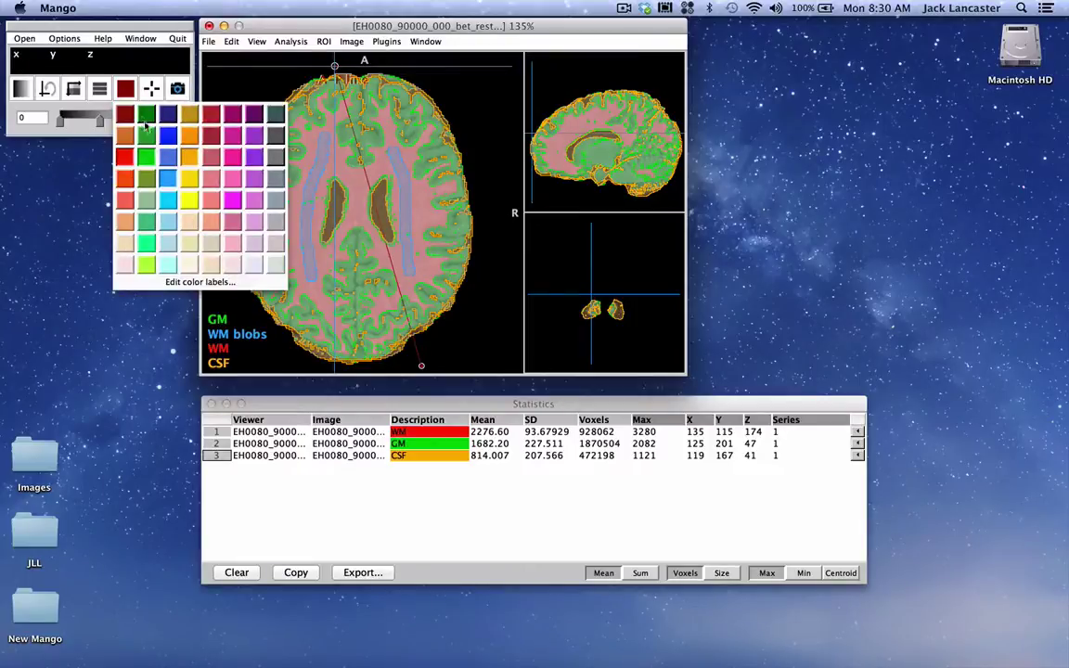
pyautogui.click(259, 139)
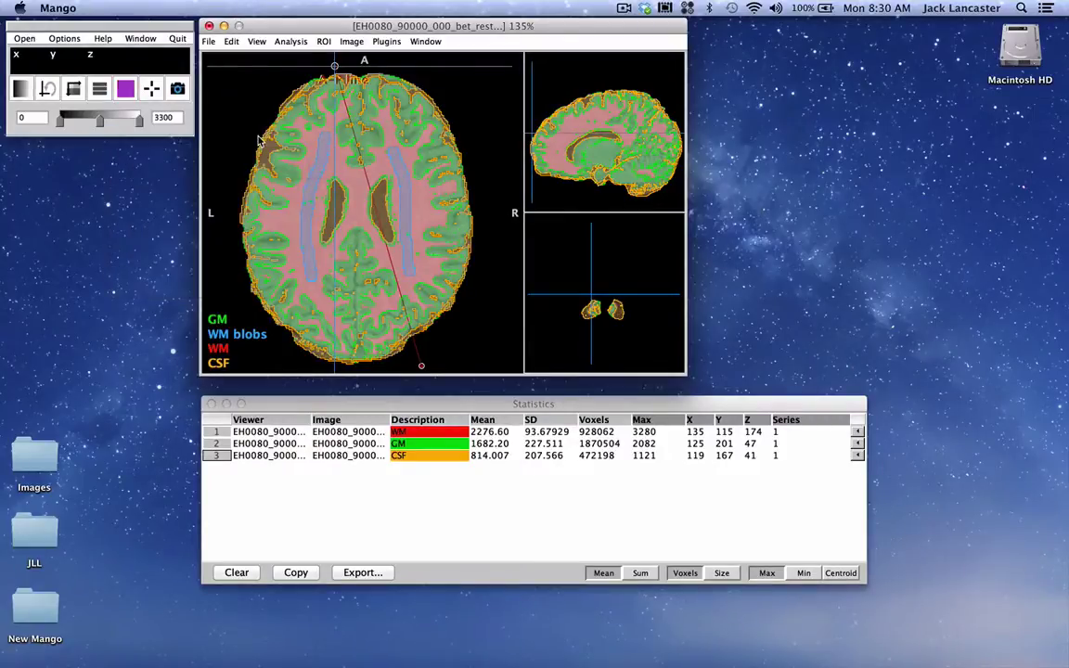
pyautogui.click(150, 88)
pyautogui.moveTo(151, 161)
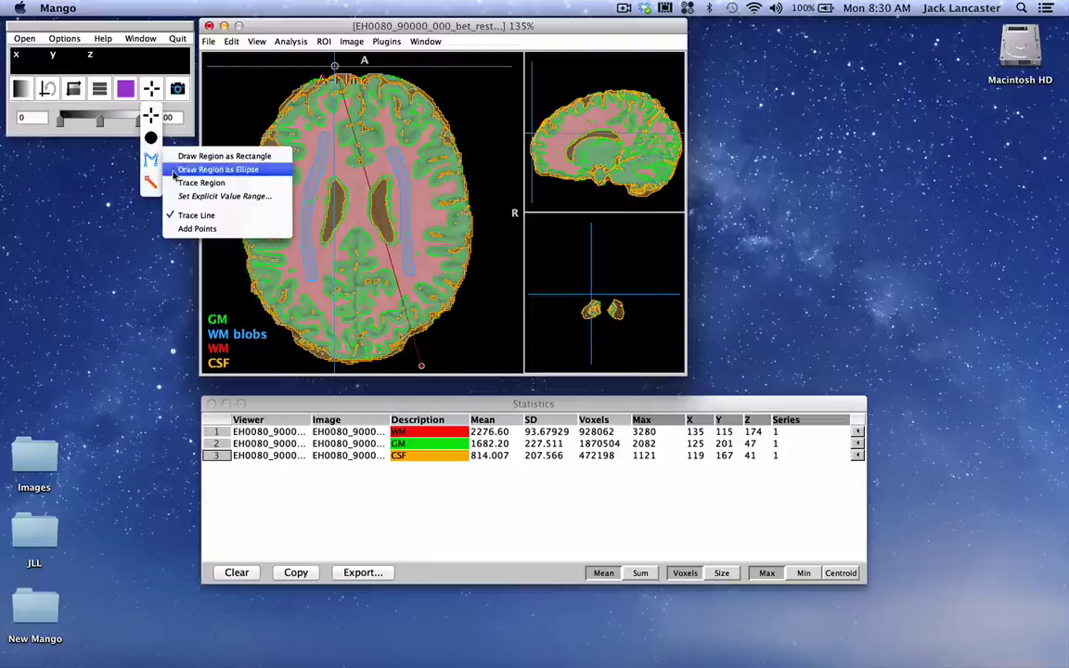
pyautogui.click(196, 228)
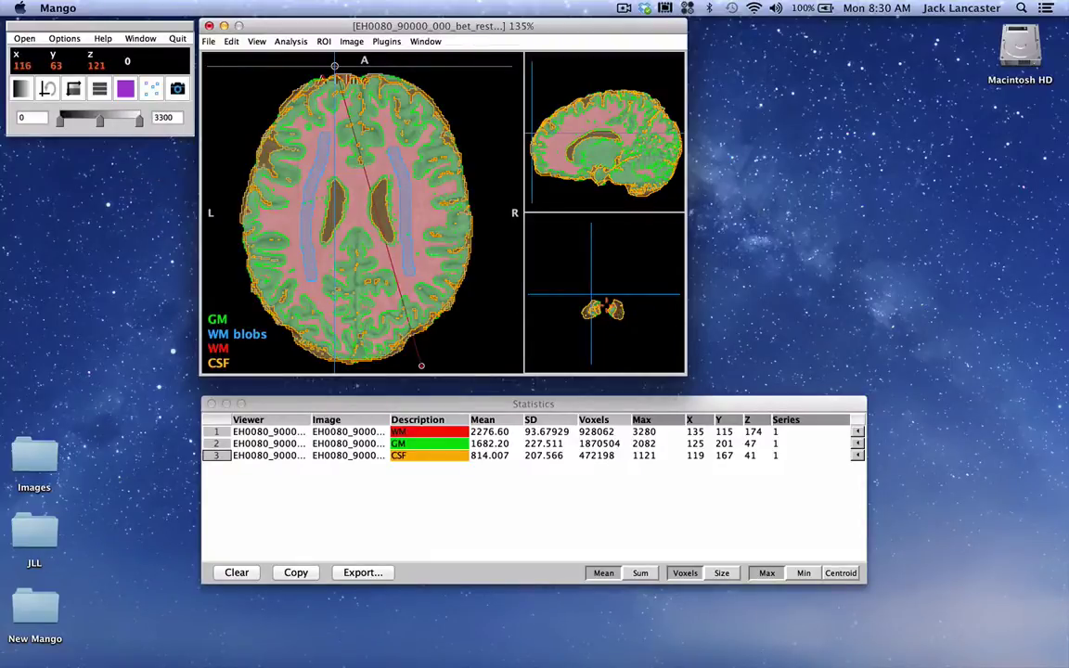
pyautogui.press('space')
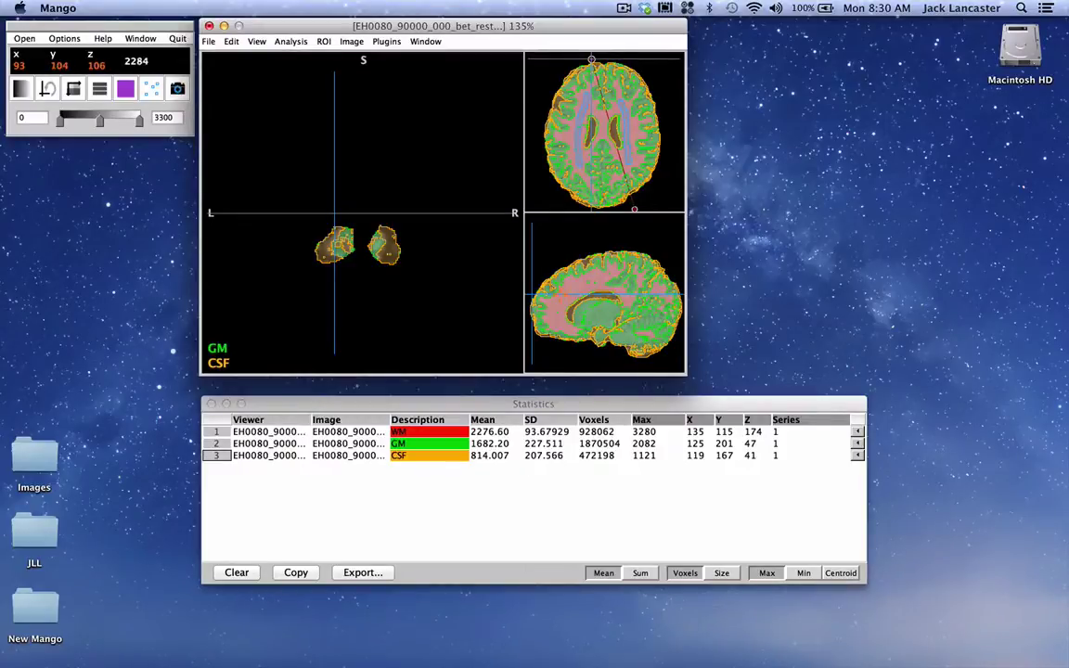
pyautogui.click(648, 296)
pyautogui.click(660, 297)
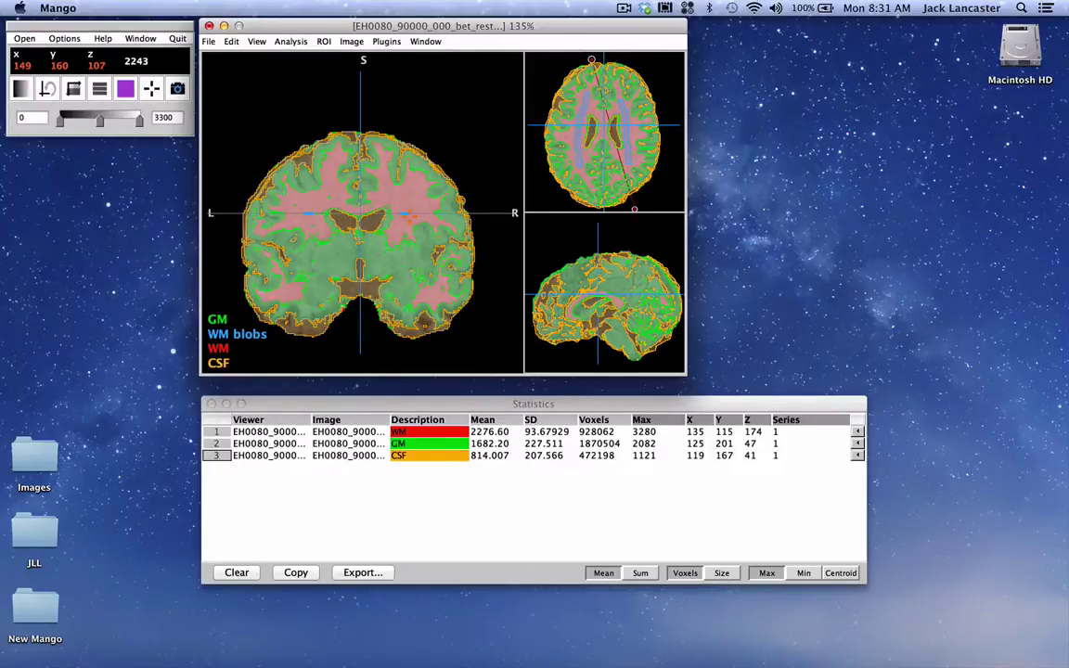
# Step: Open the ROI Inspector and navigate to the WM, GM, CSF and WM blobs regions and the A-P line
pyautogui.click(325, 44)
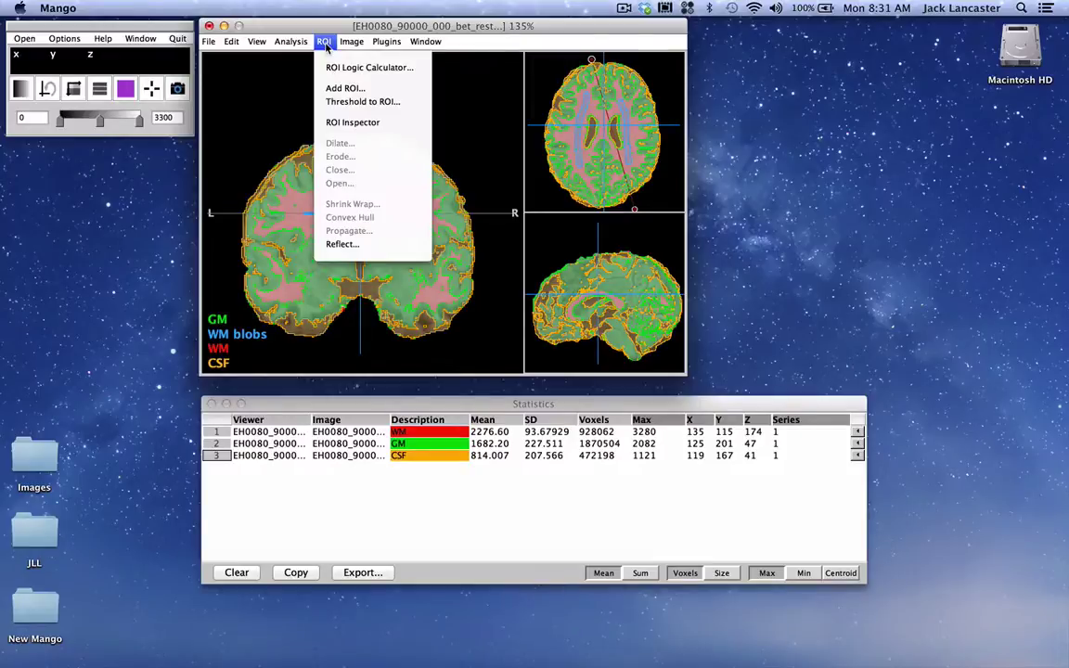
pyautogui.click(341, 122)
pyautogui.moveTo(771, 26); pyautogui.dragTo(774, 36)
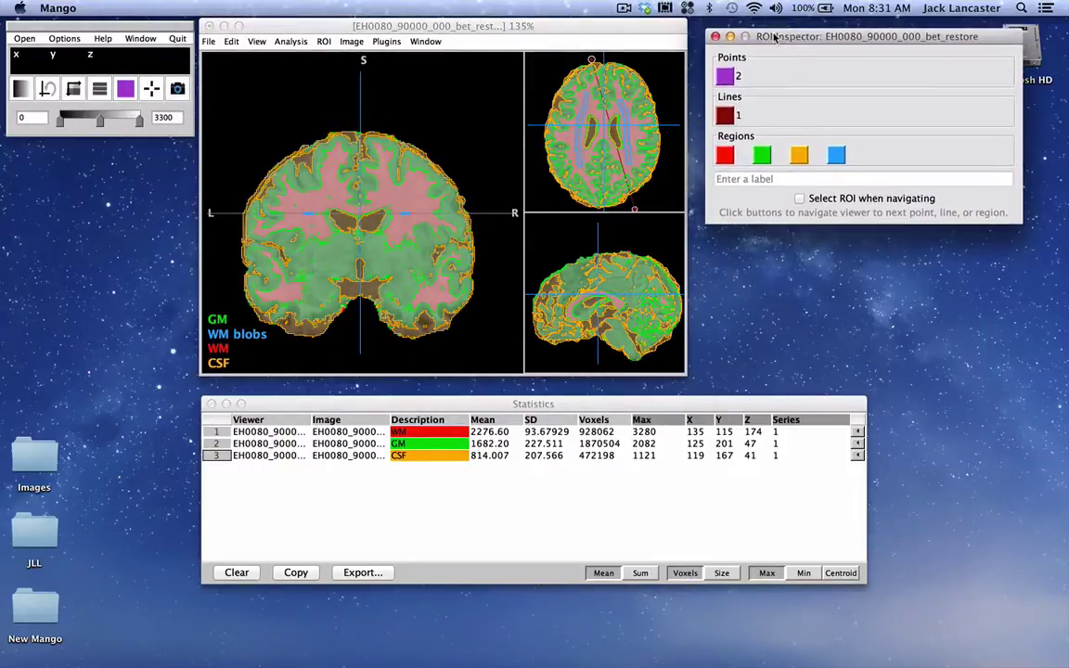
pyautogui.click(727, 158)
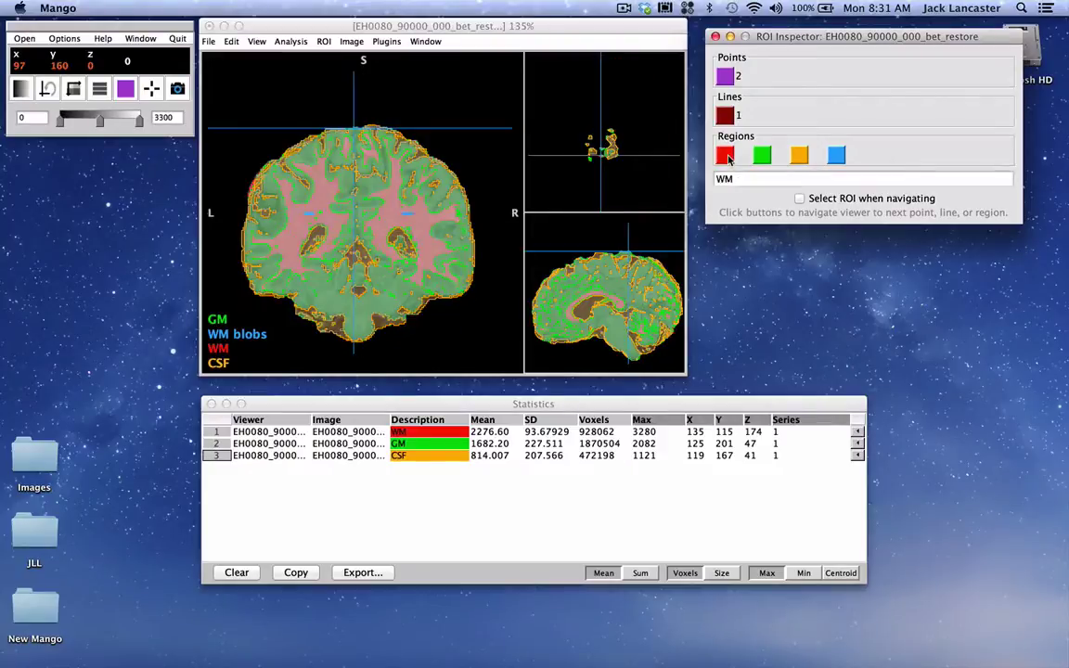
pyautogui.click(761, 156)
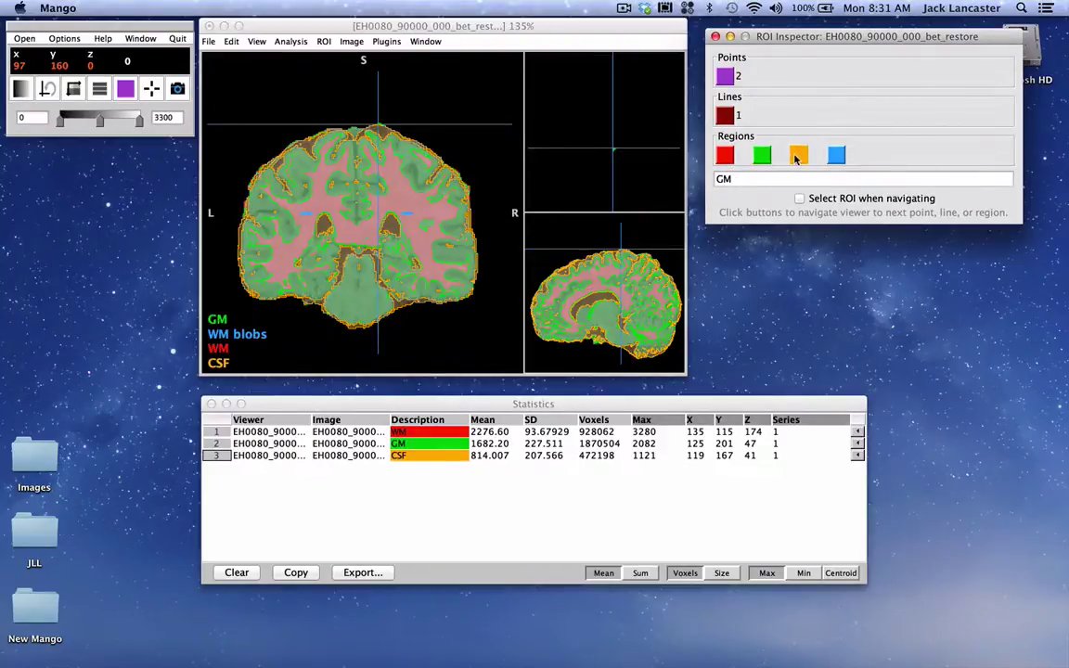
pyautogui.click(795, 160)
pyautogui.click(836, 156)
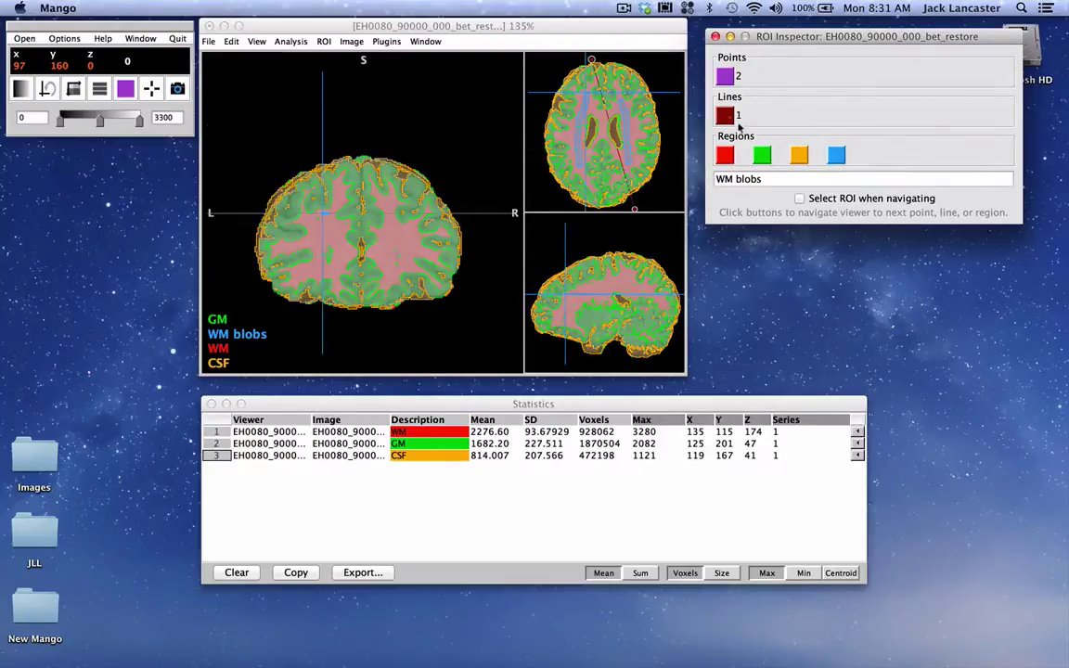
pyautogui.click(725, 116)
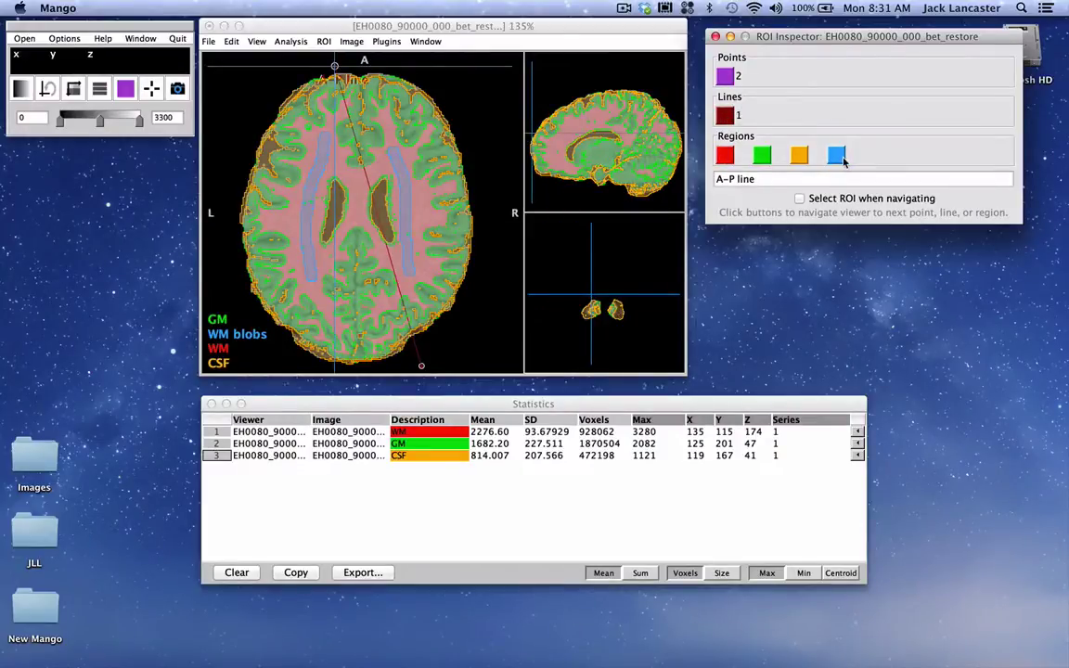
# Step: Cycle through the two purple points with the ROI Inspector, in the axial and the coronal view
pyautogui.click(726, 77)
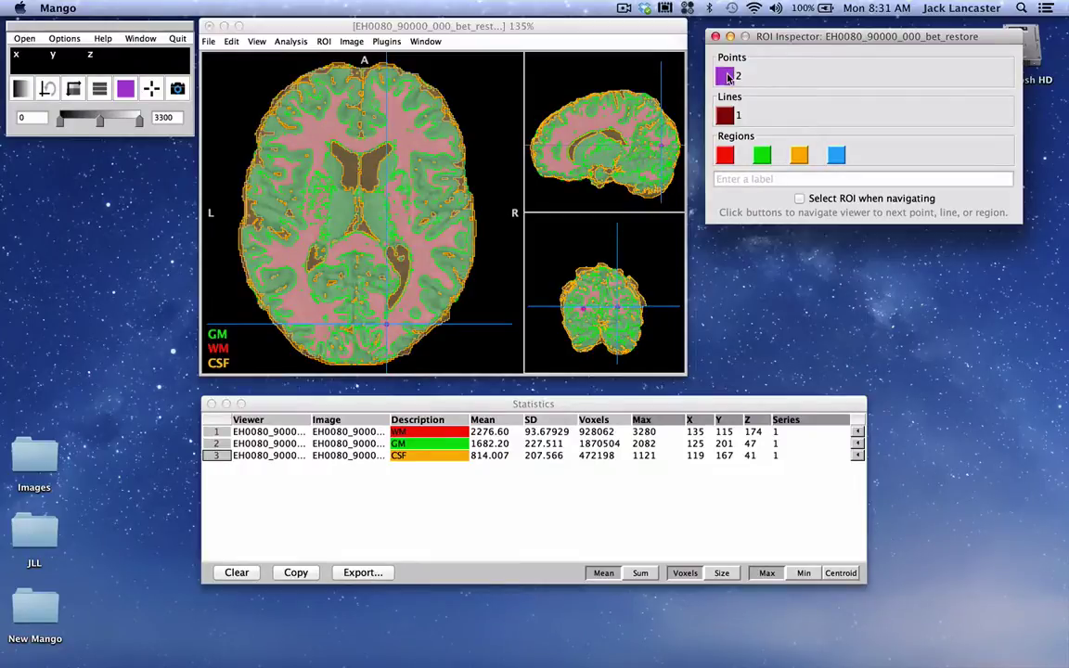
pyautogui.click(727, 77)
pyautogui.click(727, 77)
pyautogui.click(726, 77)
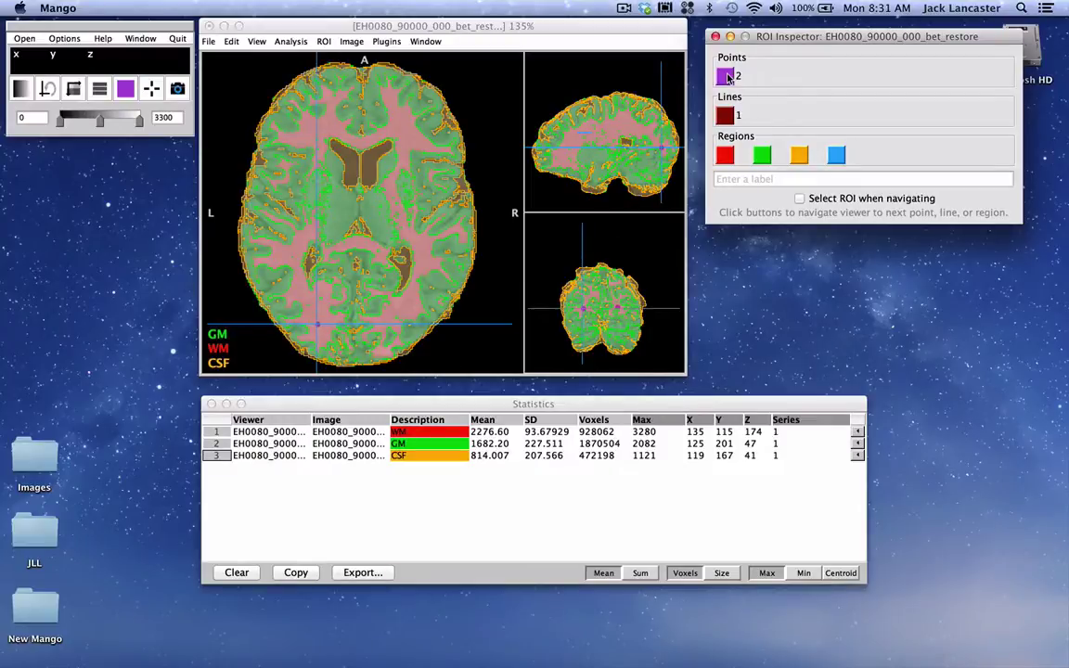
pyautogui.click(726, 77)
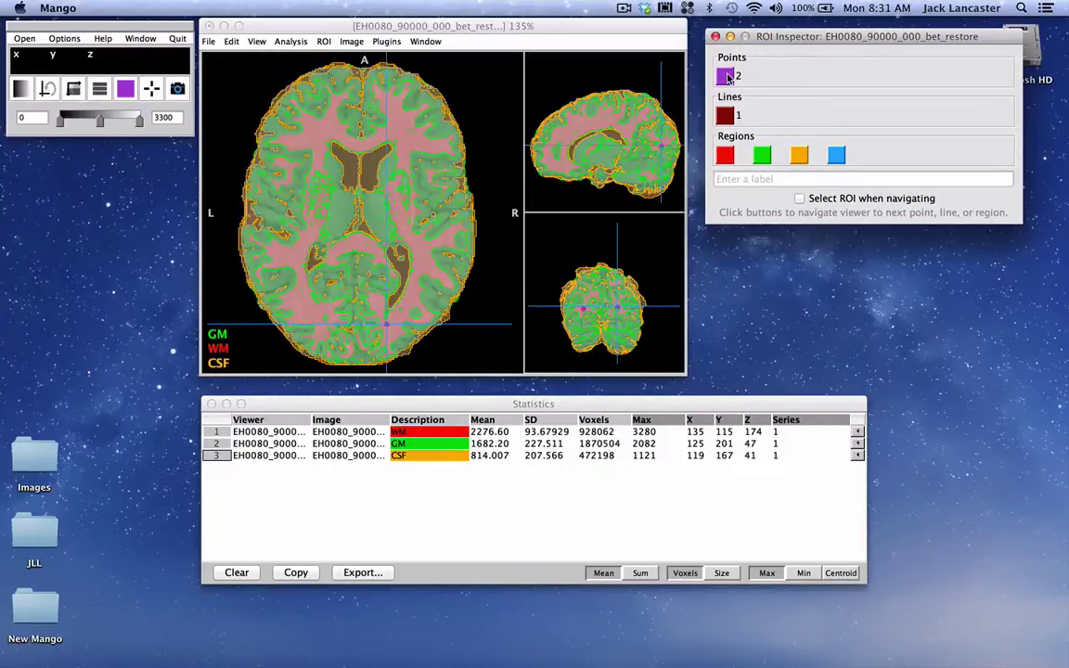
pyautogui.click(727, 77)
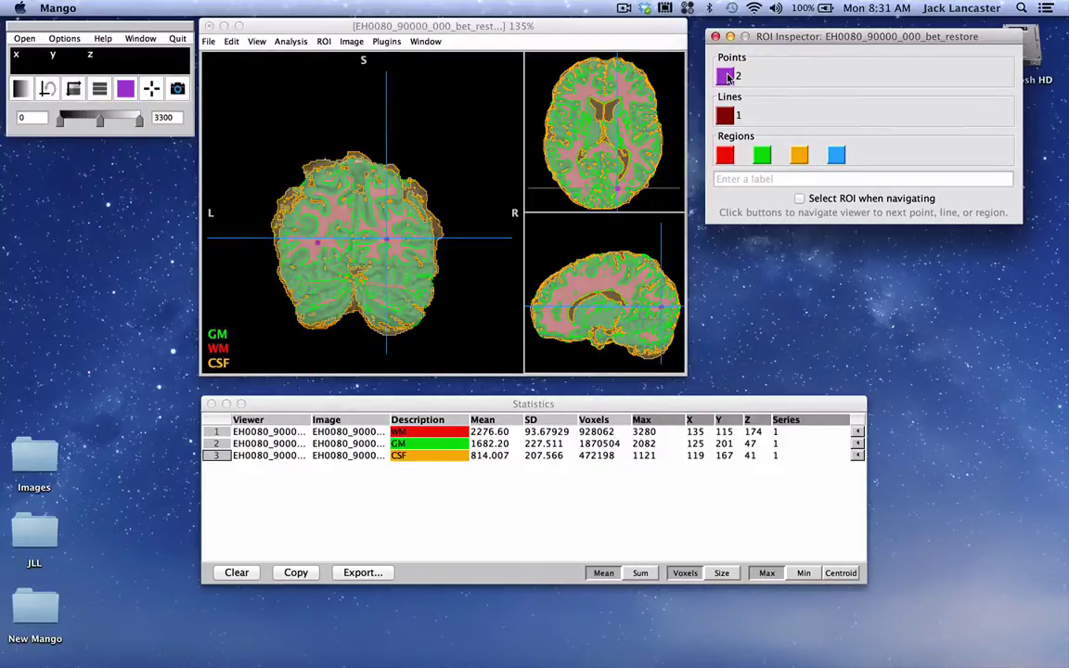
pyautogui.click(727, 77)
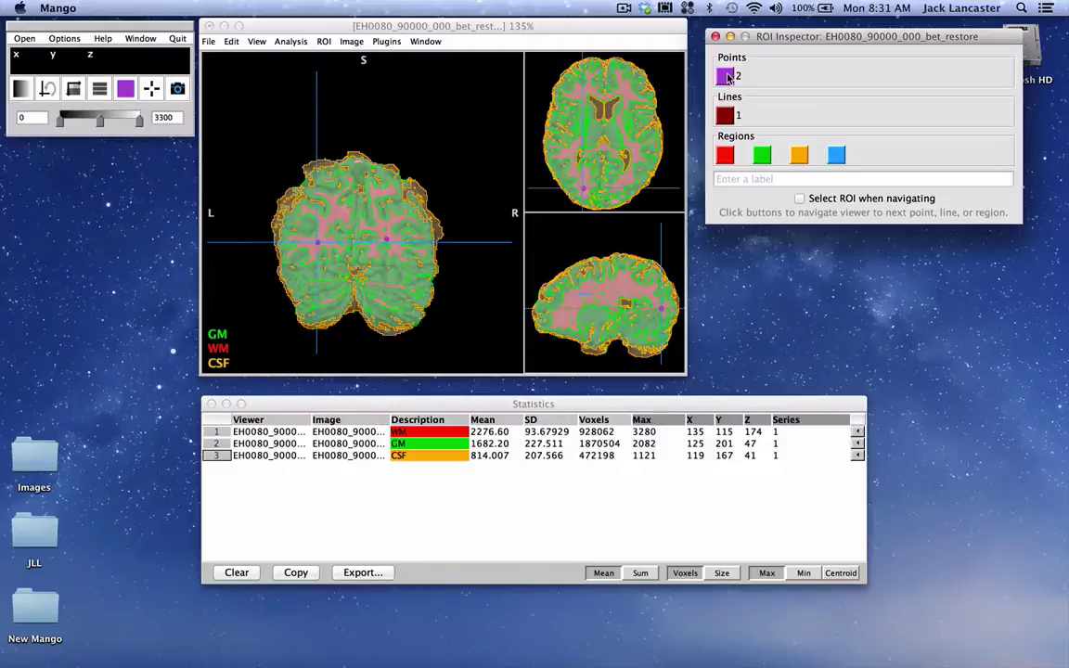
# Step: Label the left purple point as L Point and the right purple point as R Point
pyautogui.click(741, 181)
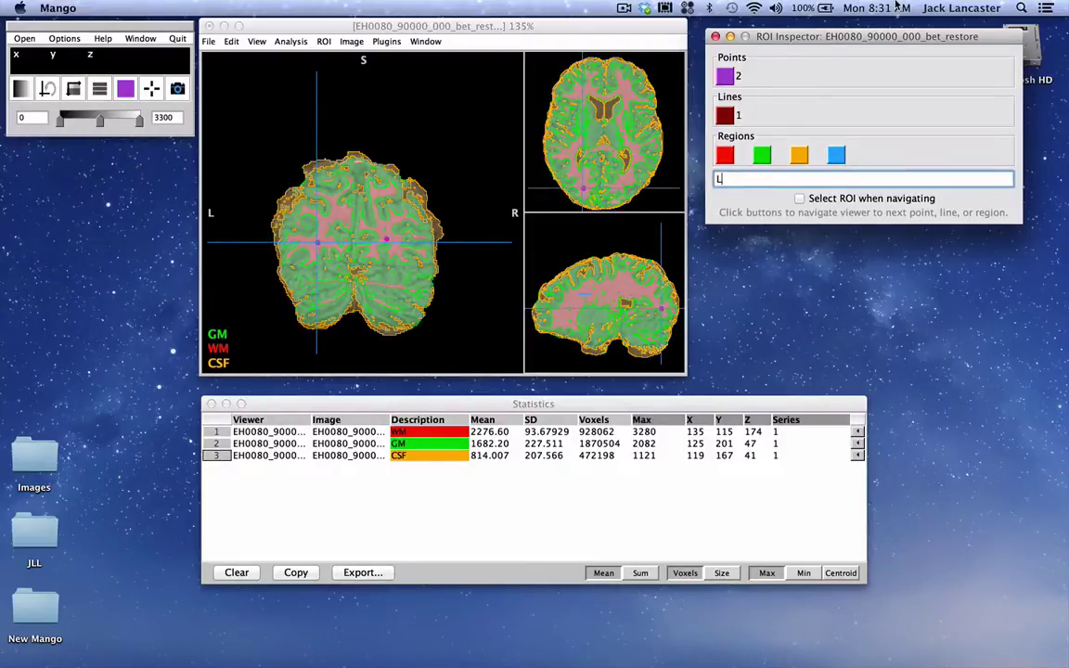
pyautogui.write('L Point')
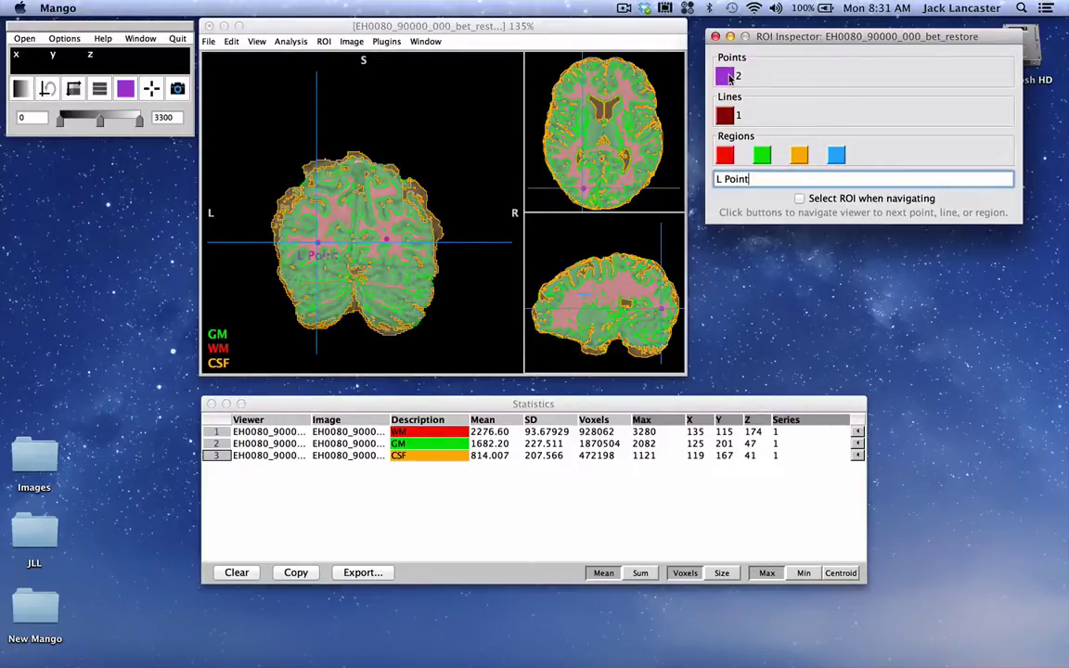
pyautogui.click(725, 155)
pyautogui.click(737, 182)
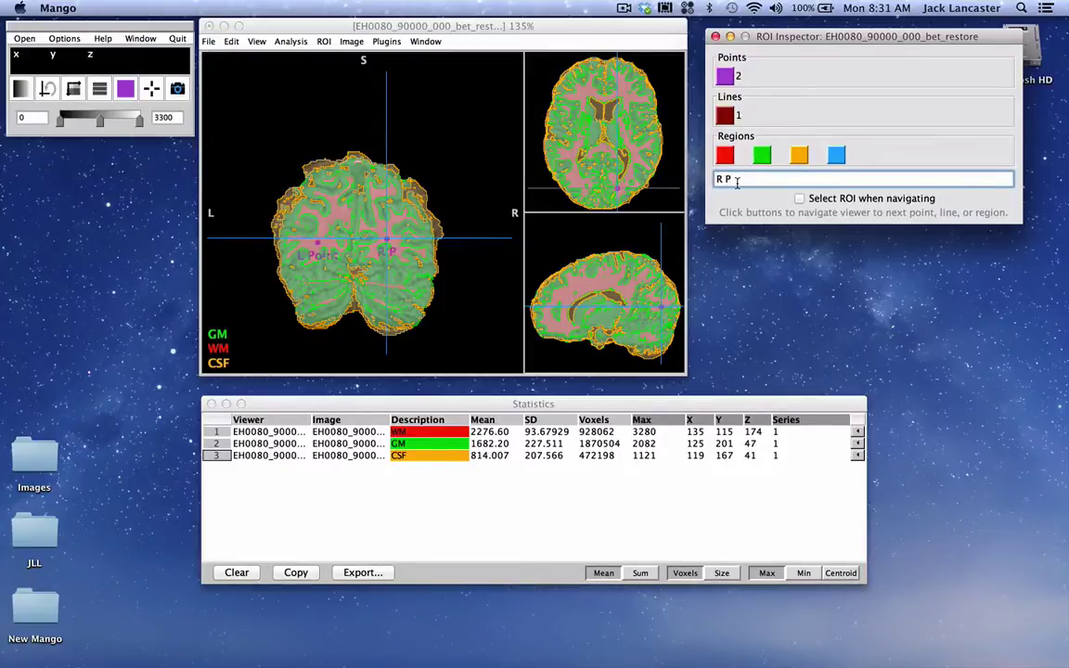
pyautogui.write('R Point')
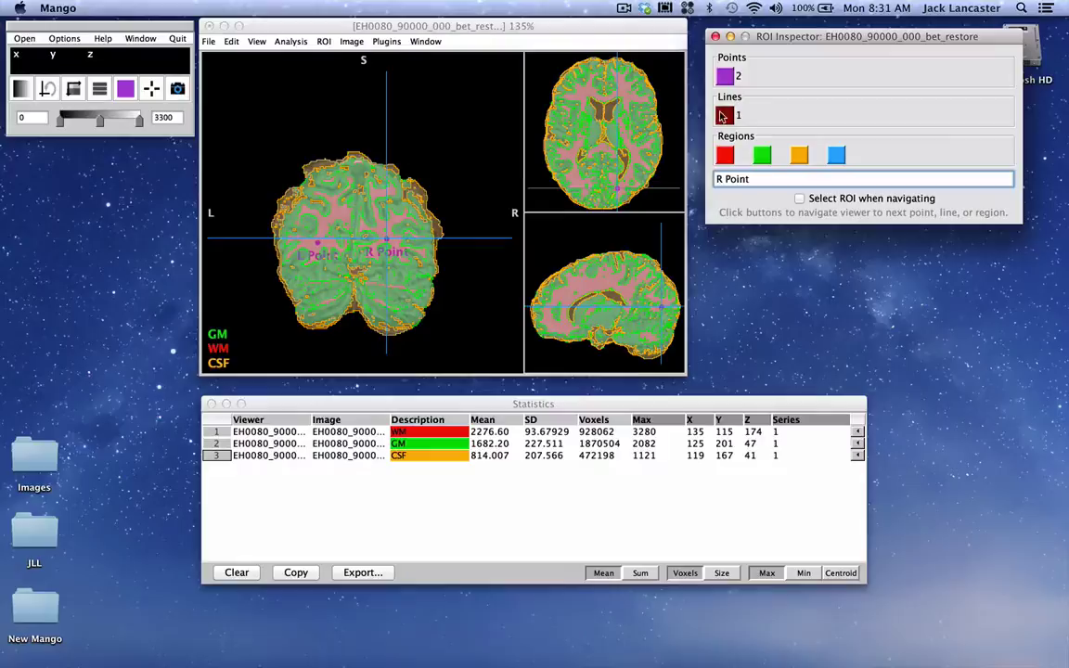
# Step: Navigate through the line and the region ROIs again, ending on WM blobs, and close the ROI Inspector
pyautogui.click(723, 116)
pyautogui.click(757, 158)
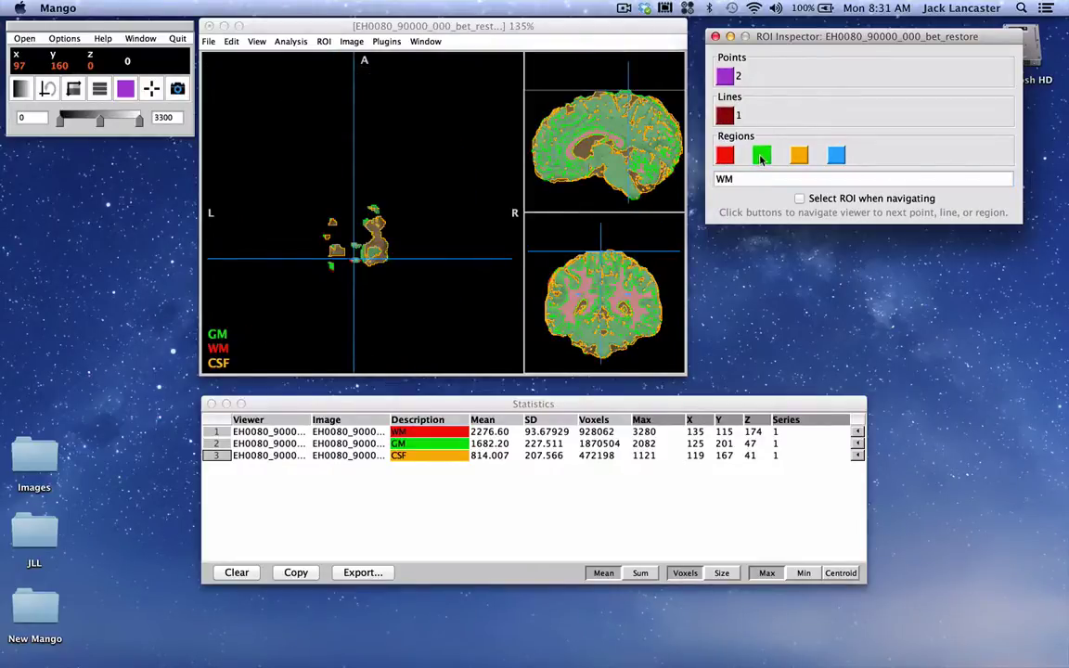
pyautogui.click(761, 156)
pyautogui.click(799, 155)
pyautogui.click(836, 155)
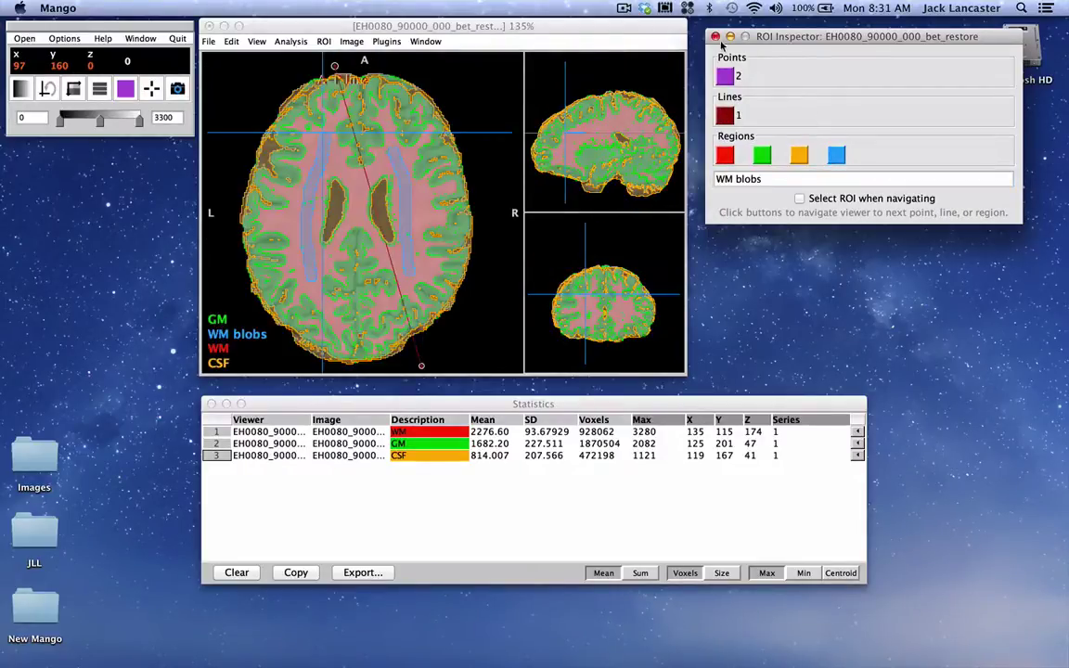
pyautogui.moveTo(720, 39); pyautogui.dragTo(717, 36)
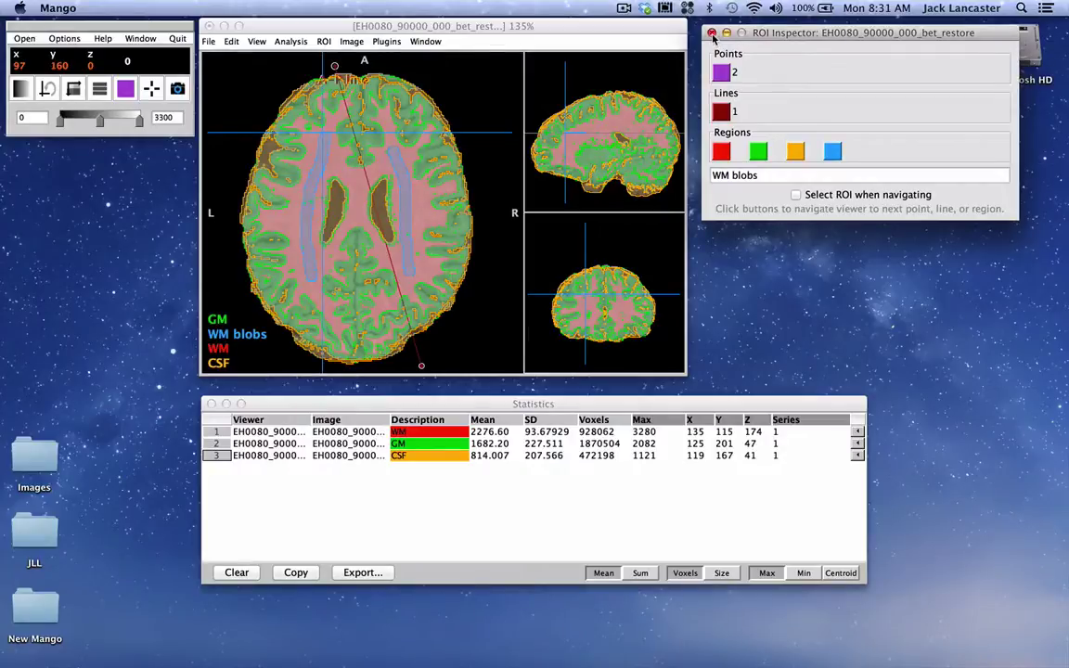
pyautogui.click(711, 34)
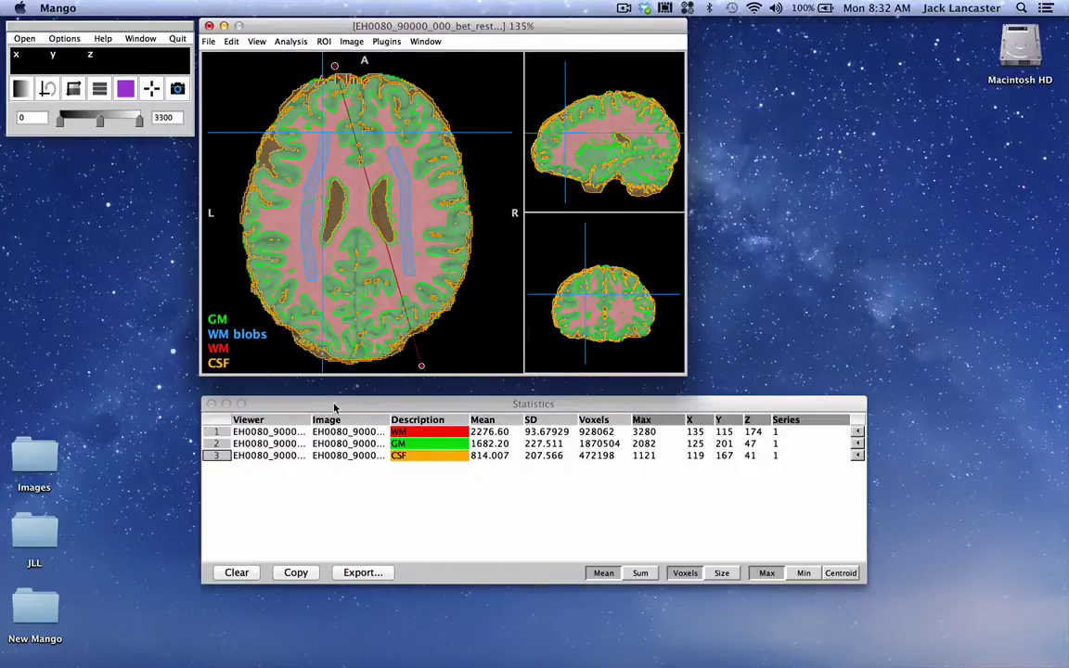
# Step: Select all ROIs in the image and clear the existing rows from the Statistics table
pyautogui.moveTo(334, 408); pyautogui.dragTo(329, 402)
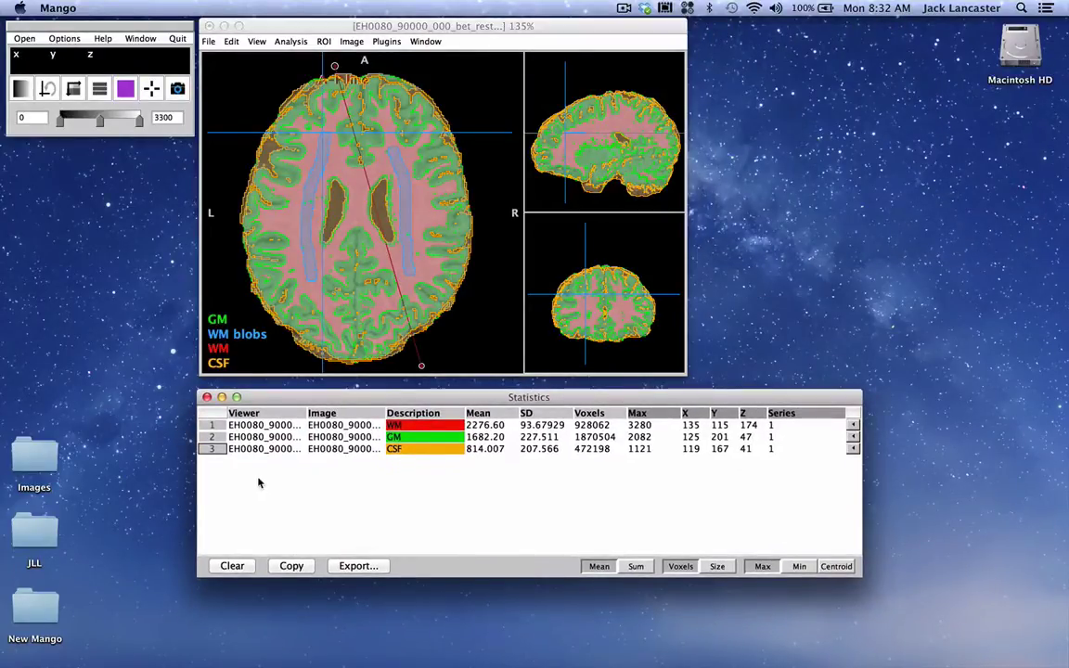
pyautogui.click(211, 452)
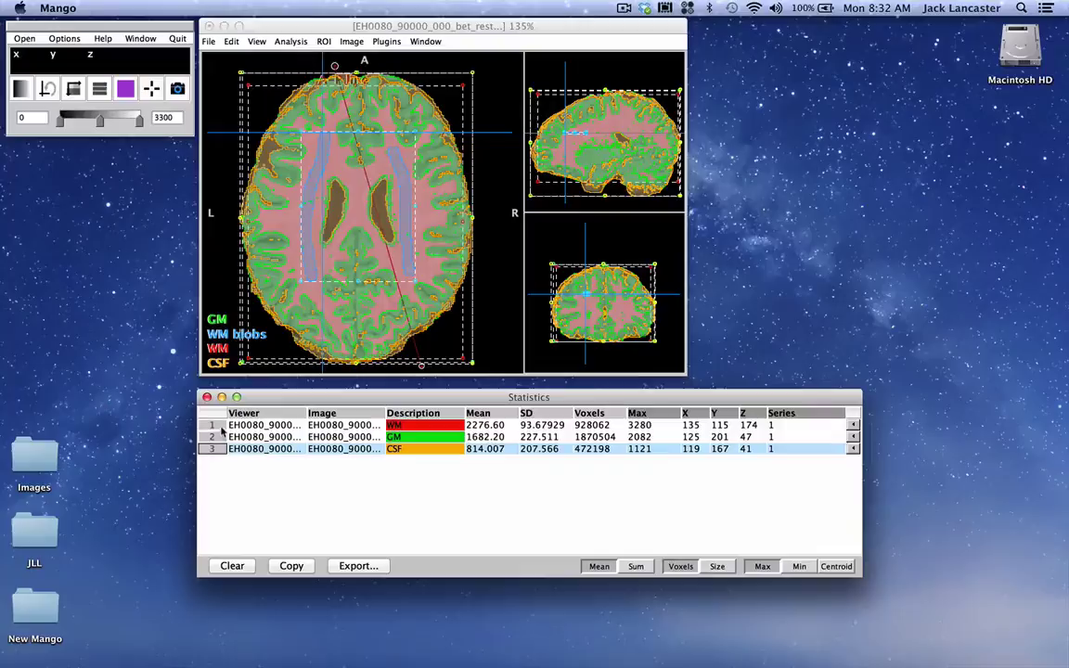
pyautogui.click(232, 565)
# Step: Compute volume ROI statistics for all the selected points, line and regions
pyautogui.click(490, 74)
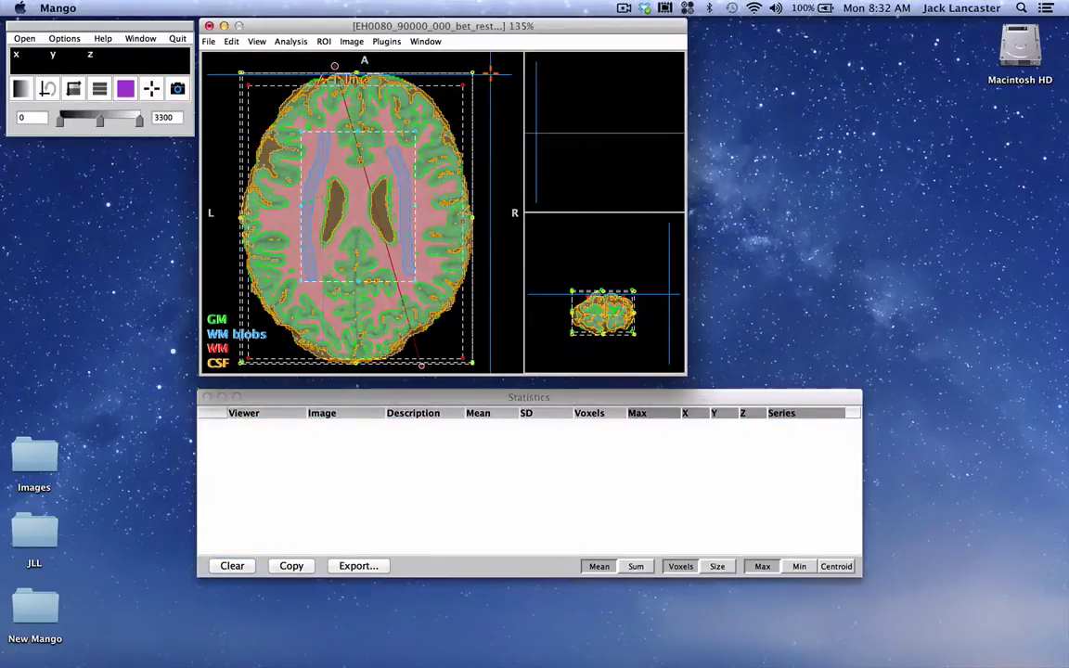
pyautogui.click(293, 42)
pyautogui.moveTo(297, 82)
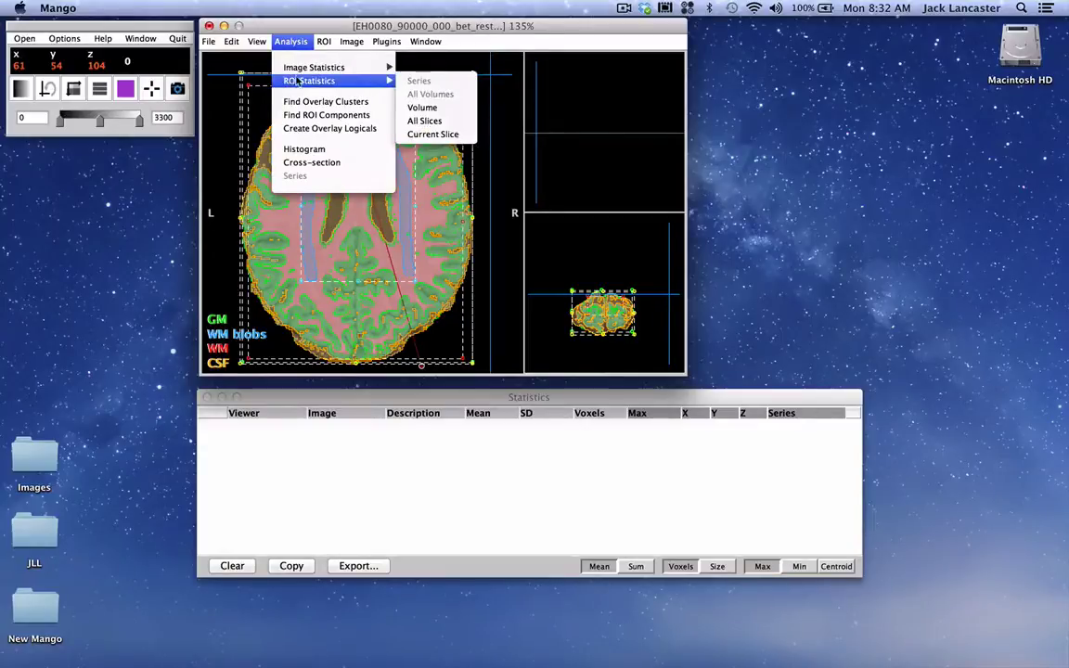
pyautogui.click(425, 107)
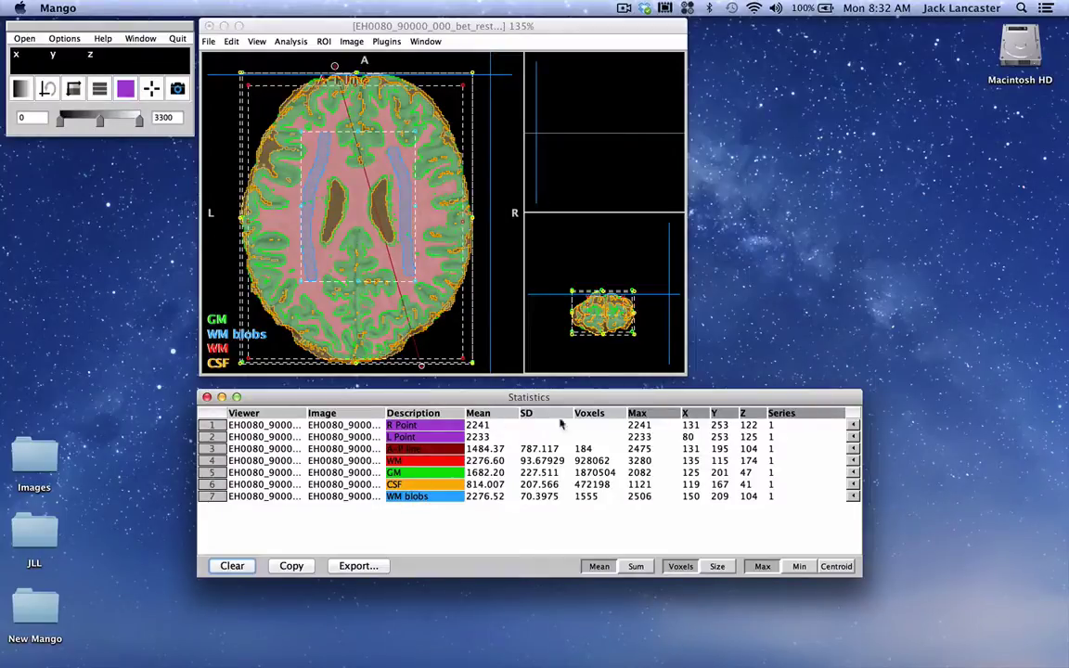
# Step: Deselect all ROIs and add whole-image volume statistics to the Statistics table
pyautogui.click(464, 93)
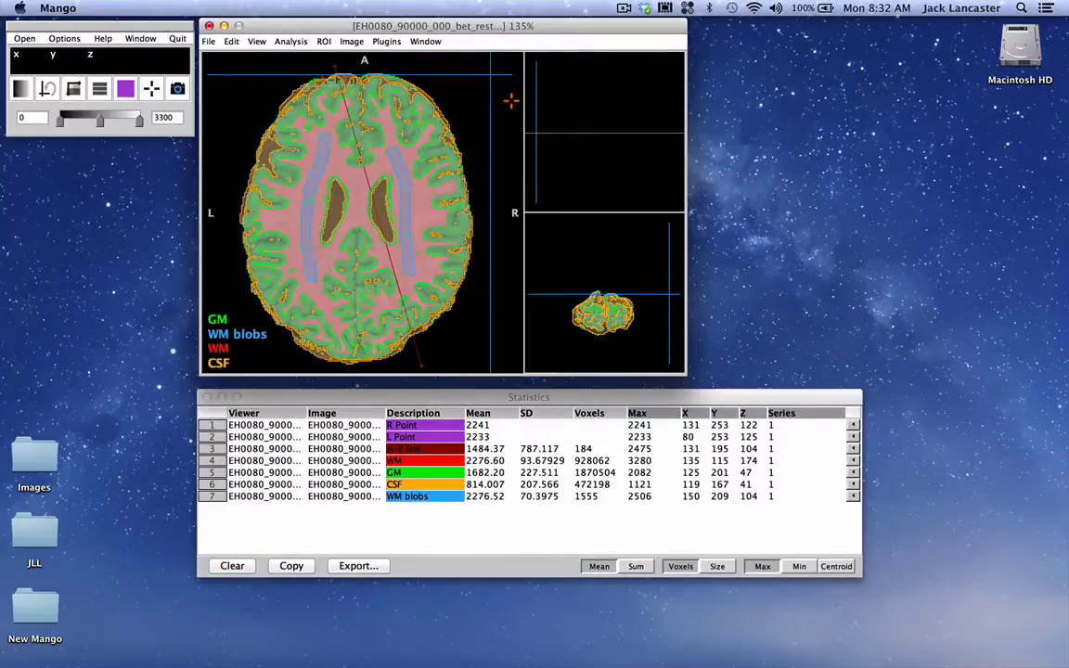
pyautogui.click(290, 42)
pyautogui.moveTo(370, 80)
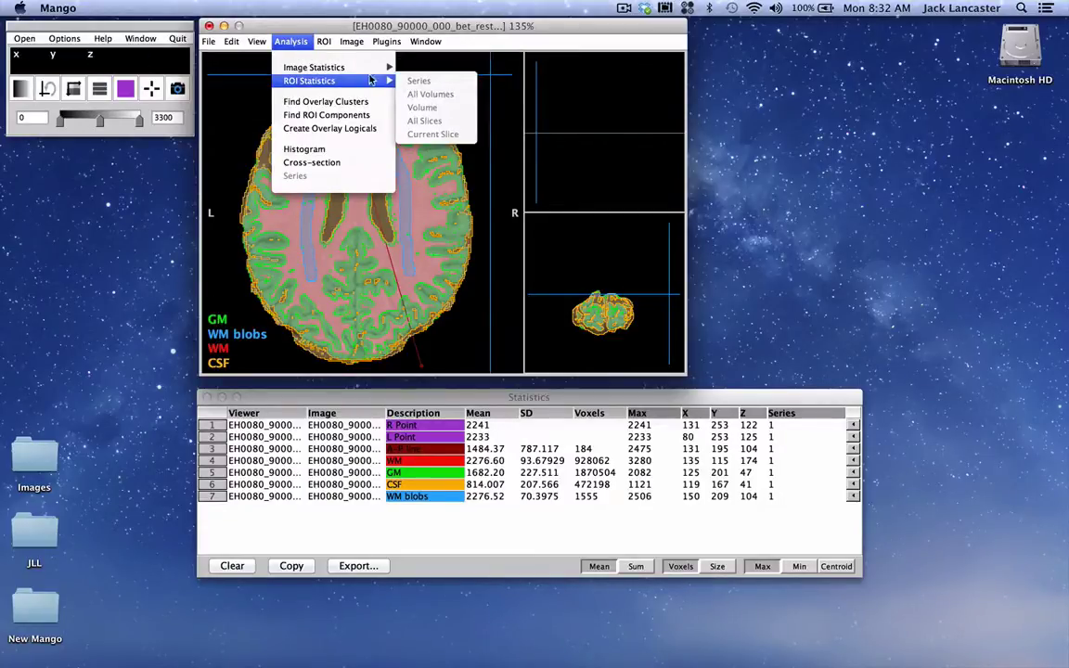
pyautogui.click(423, 107)
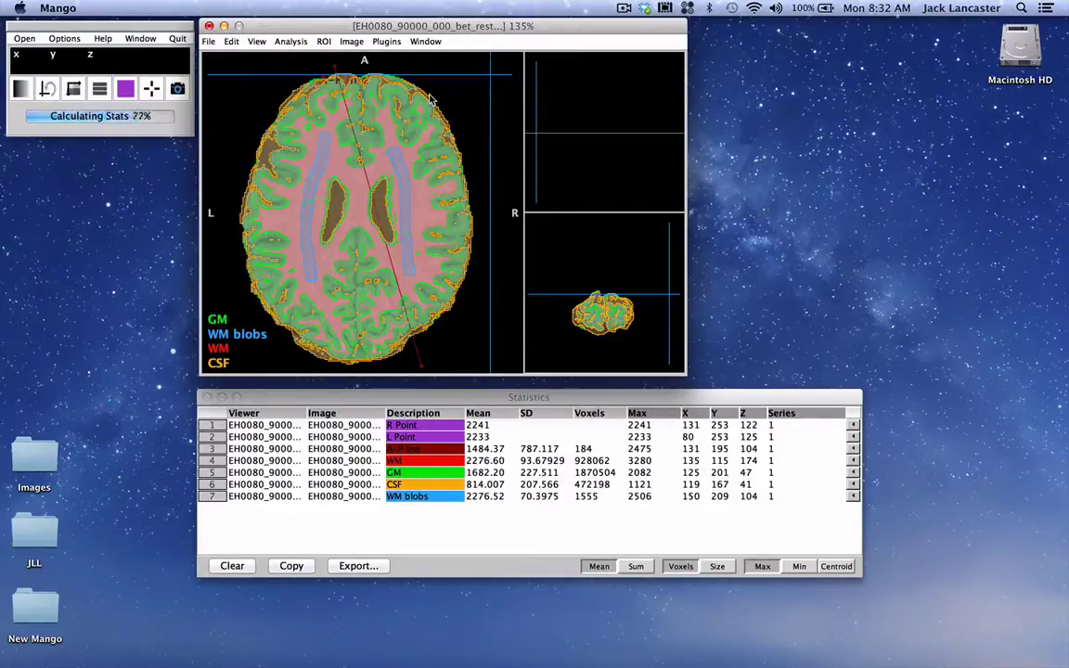
pyautogui.moveTo(562, 401); pyautogui.dragTo(557, 408)
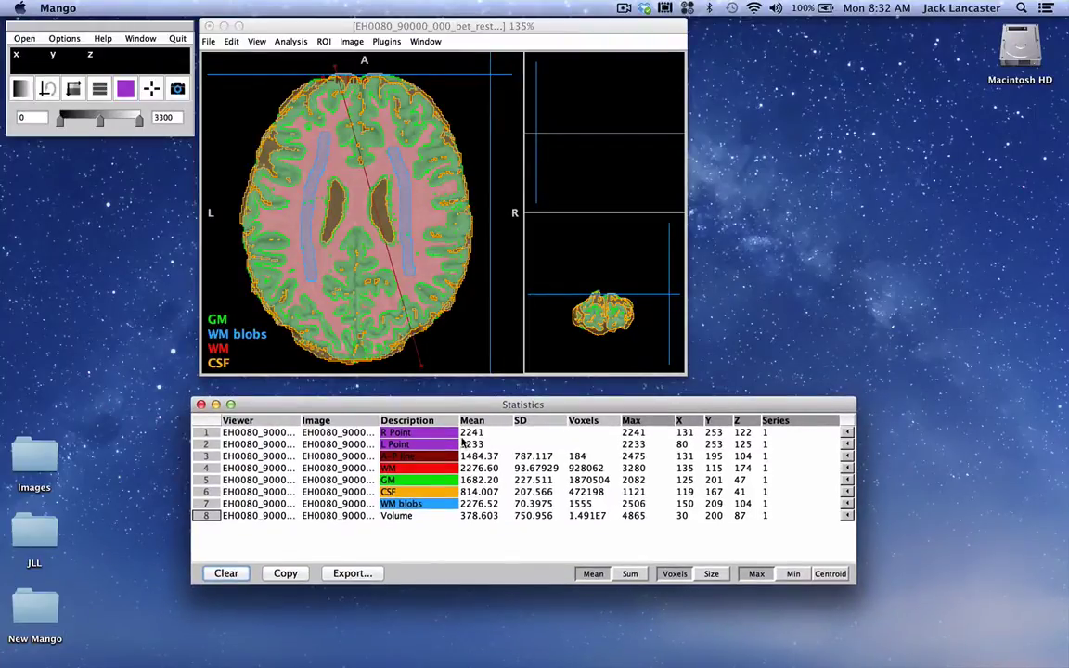
pyautogui.moveTo(411, 409); pyautogui.dragTo(408, 404)
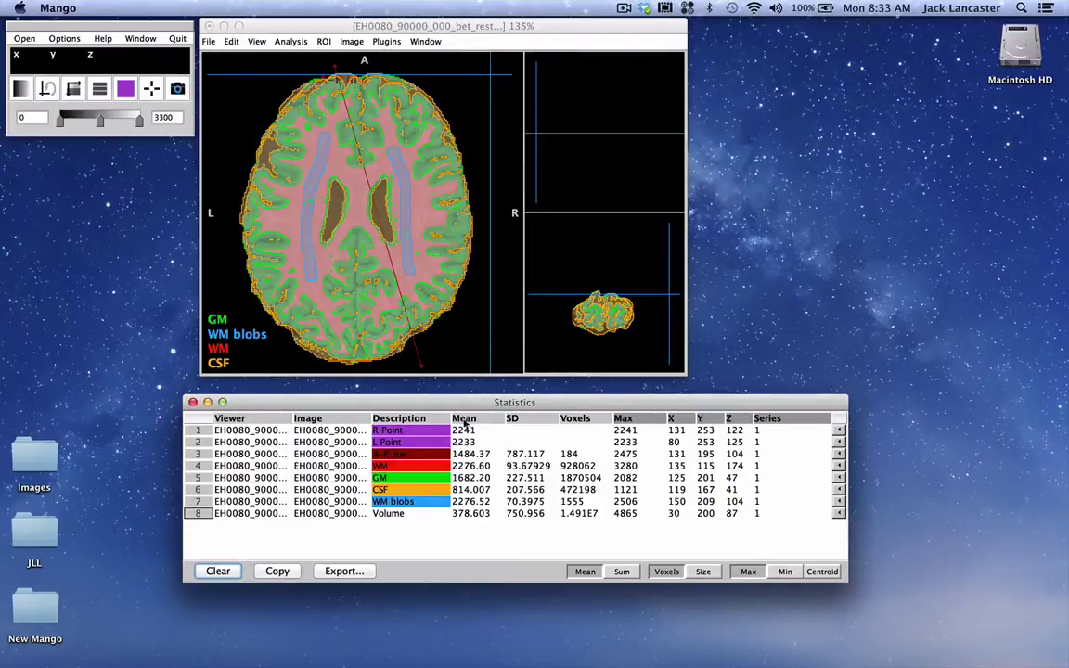
pyautogui.moveTo(650, 406); pyautogui.dragTo(645, 404)
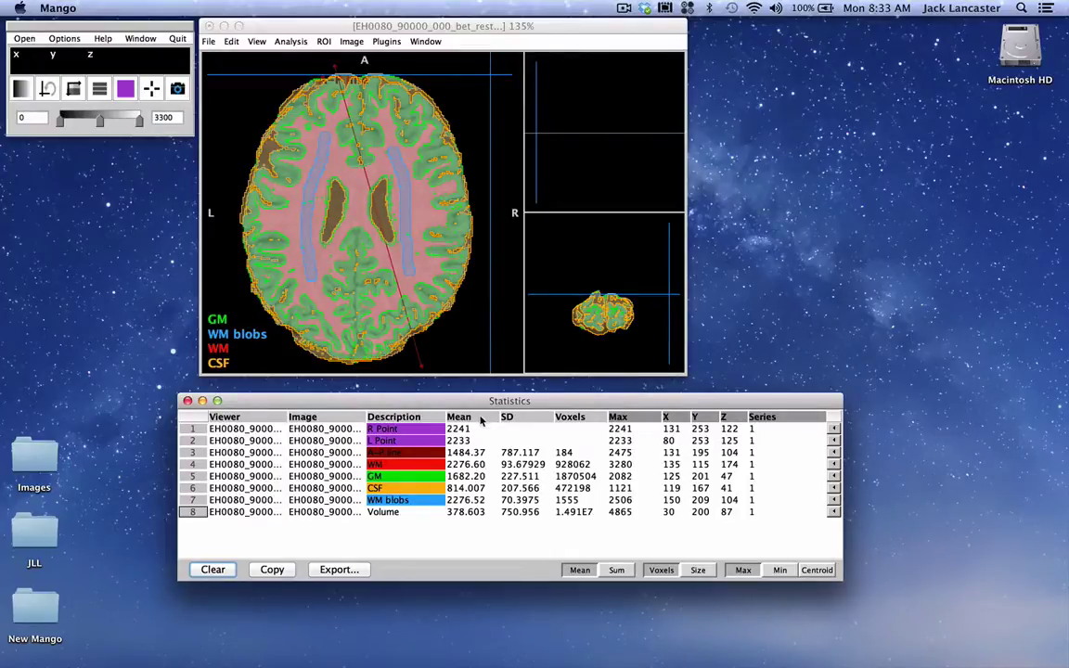
# Step: Compare the sum and mean values of all rows in the Statistics table, ending on Mean
pyautogui.click(612, 570)
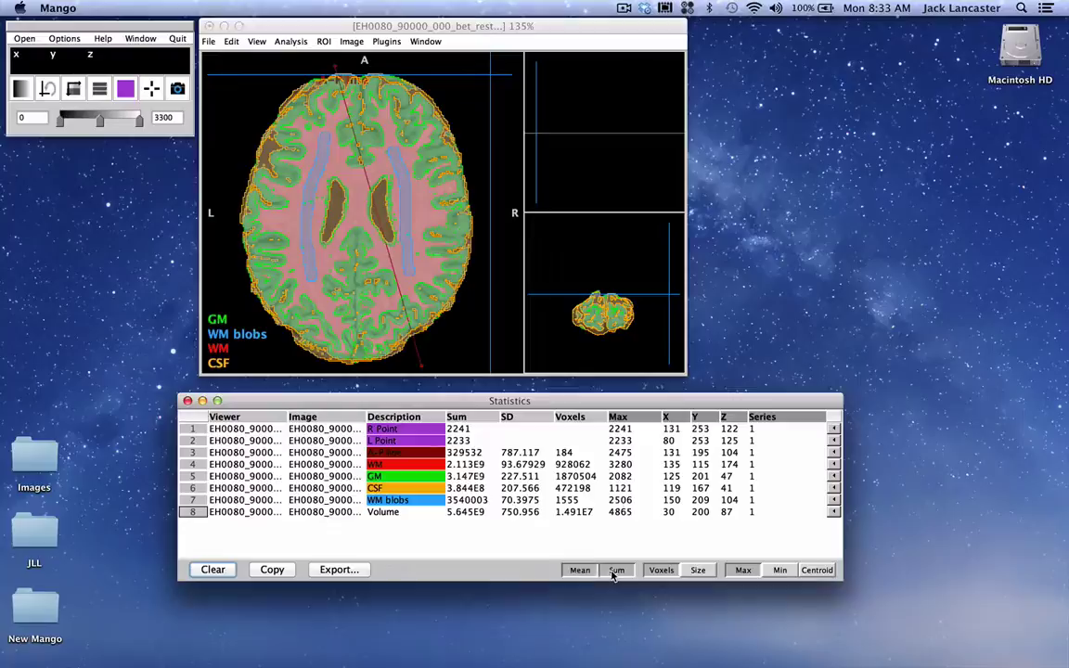
pyautogui.click(580, 570)
pyautogui.click(615, 571)
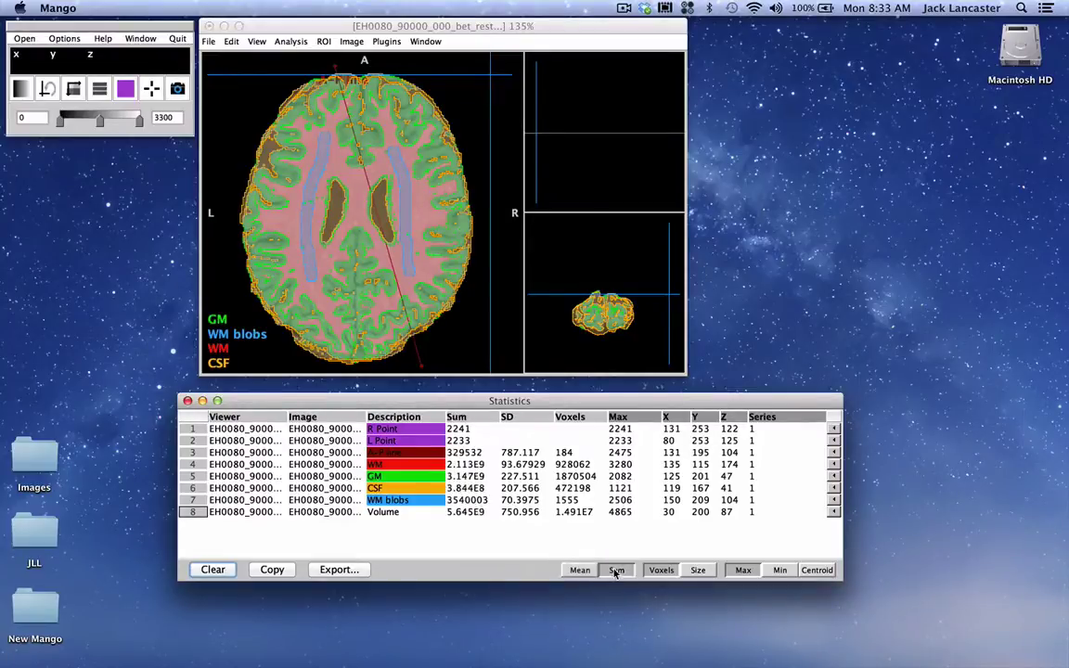
pyautogui.click(584, 570)
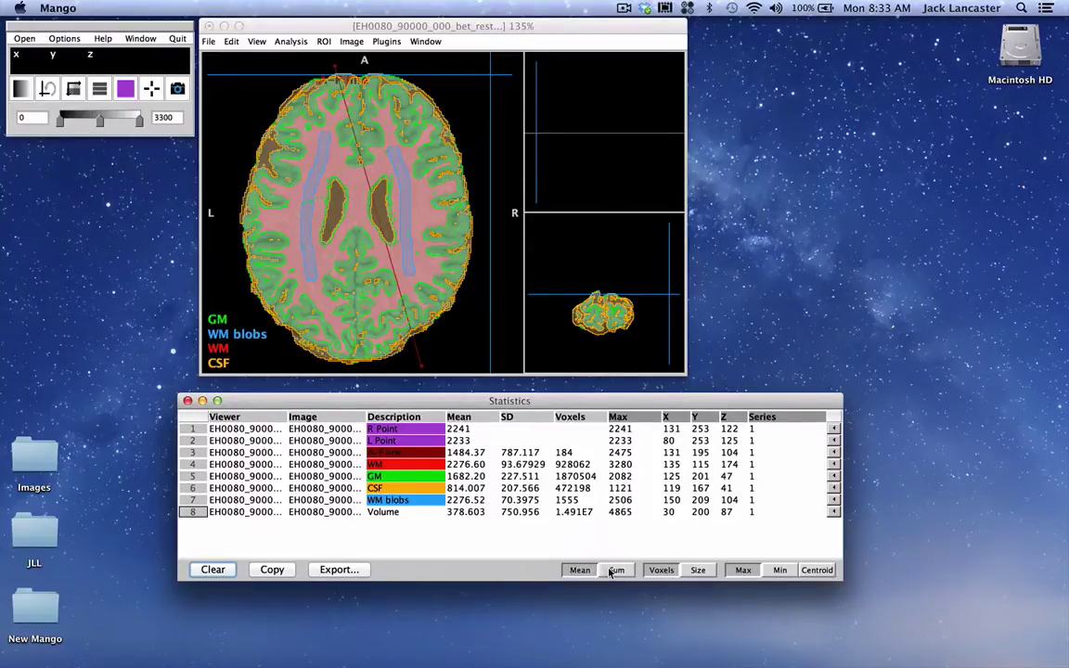
pyautogui.click(612, 570)
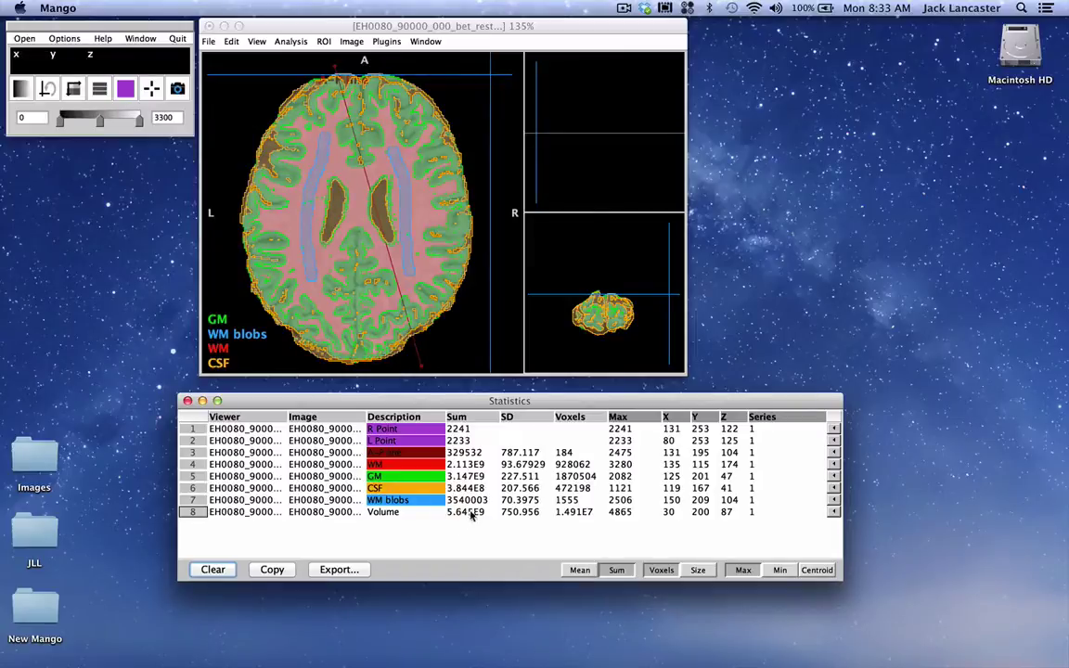
pyautogui.click(577, 568)
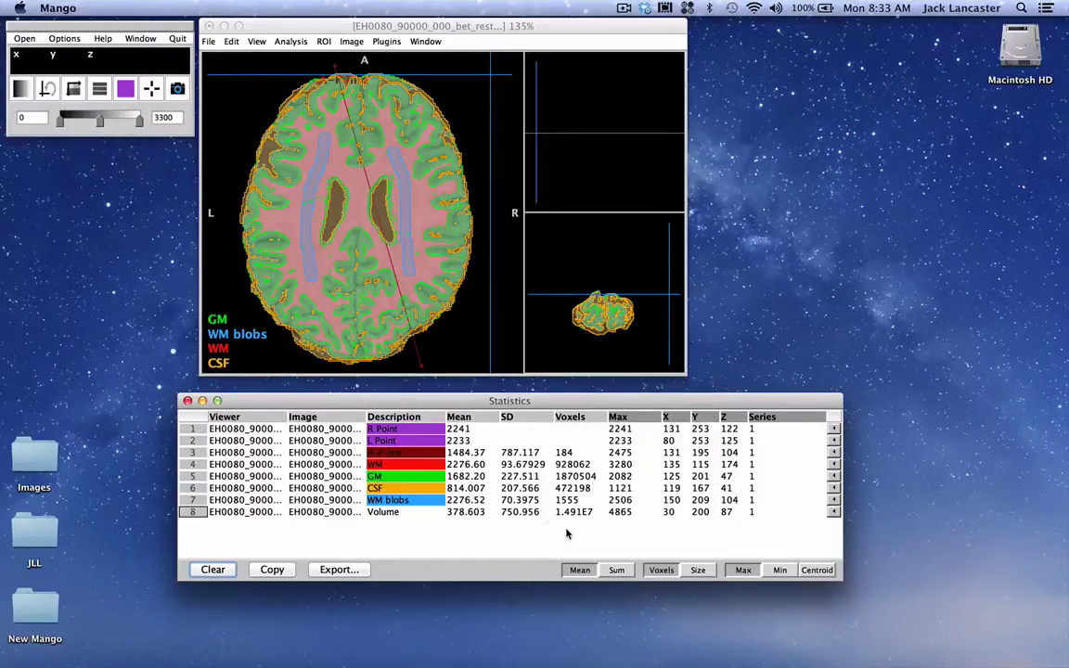
# Step: Compare voxel counts with physical sizes in the Statistics table, leaving the column set to Size (mm)
pyautogui.click(698, 570)
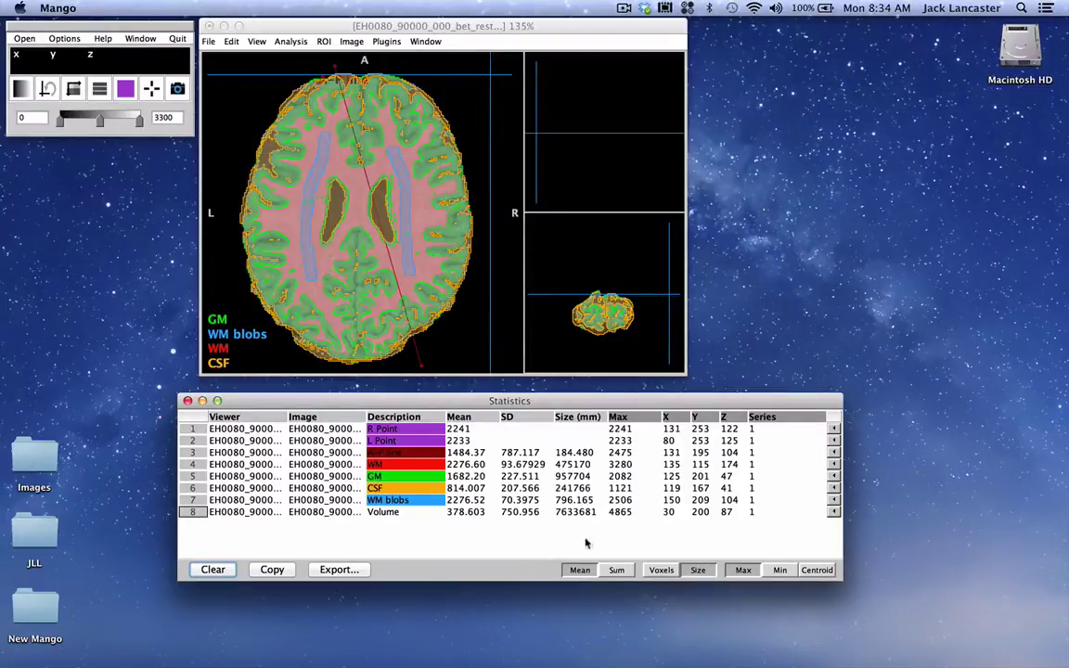
pyautogui.click(662, 570)
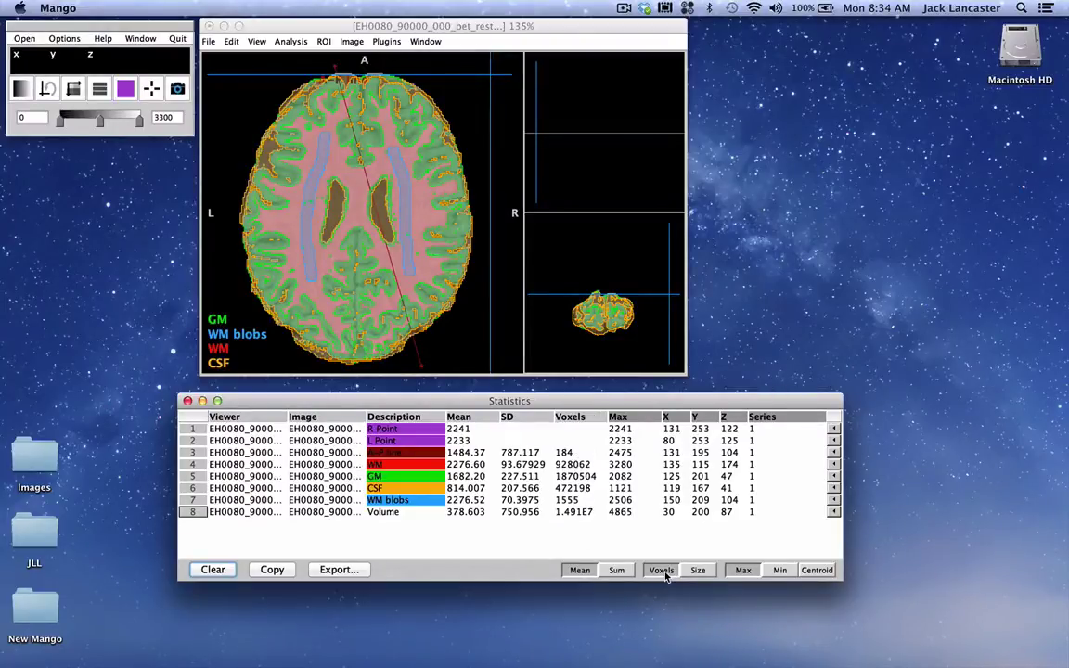
pyautogui.click(699, 570)
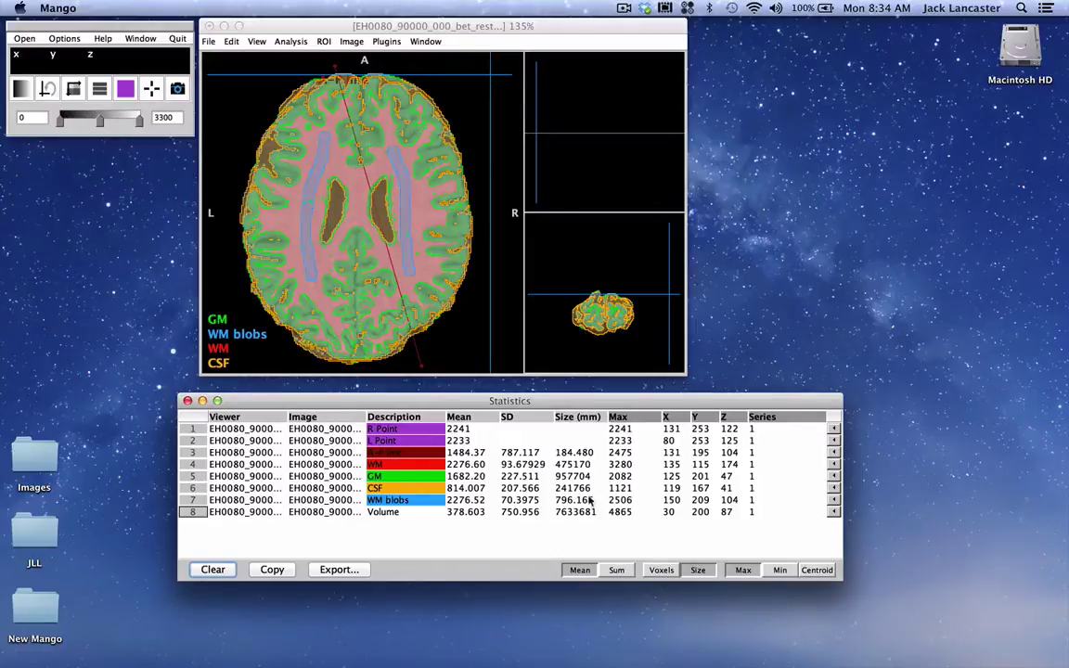
pyautogui.click(661, 569)
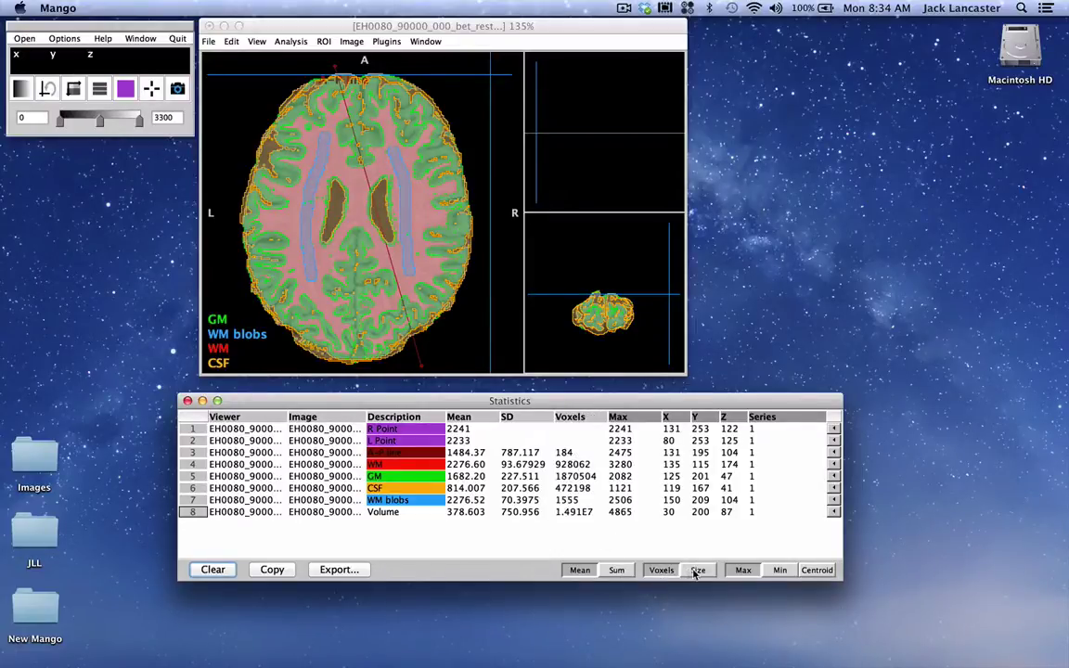
pyautogui.click(697, 570)
pyautogui.click(659, 569)
pyautogui.click(698, 571)
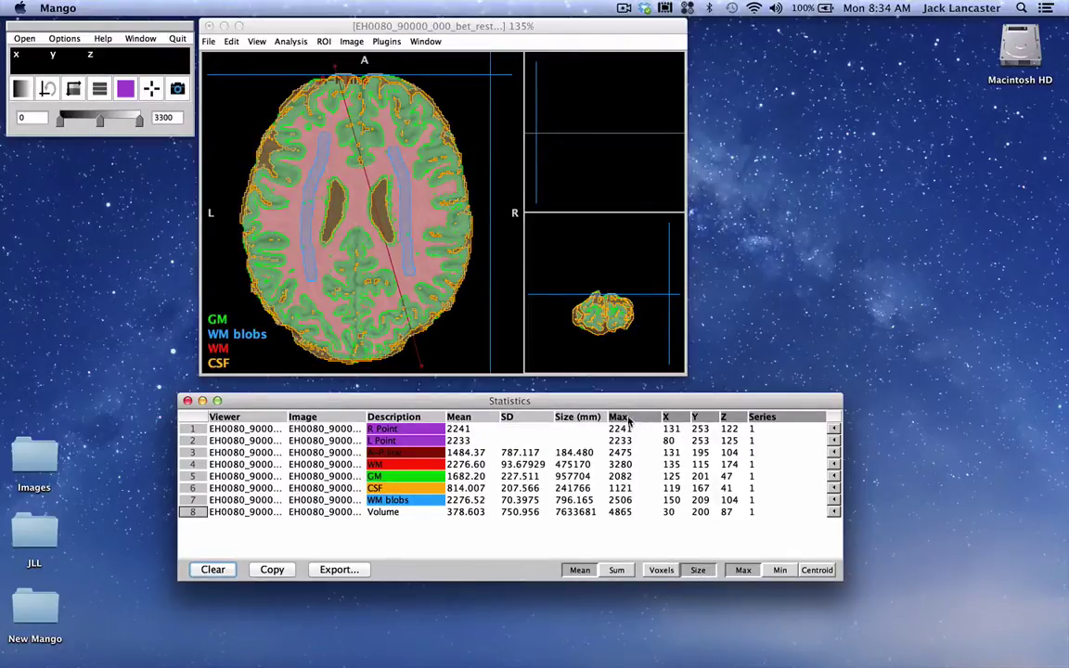
# Step: Show the minimum and centroid values, and jump to the centroids of the line, GM, CSF, WM blobs and Volume rows, ending on the line
pyautogui.click(767, 576)
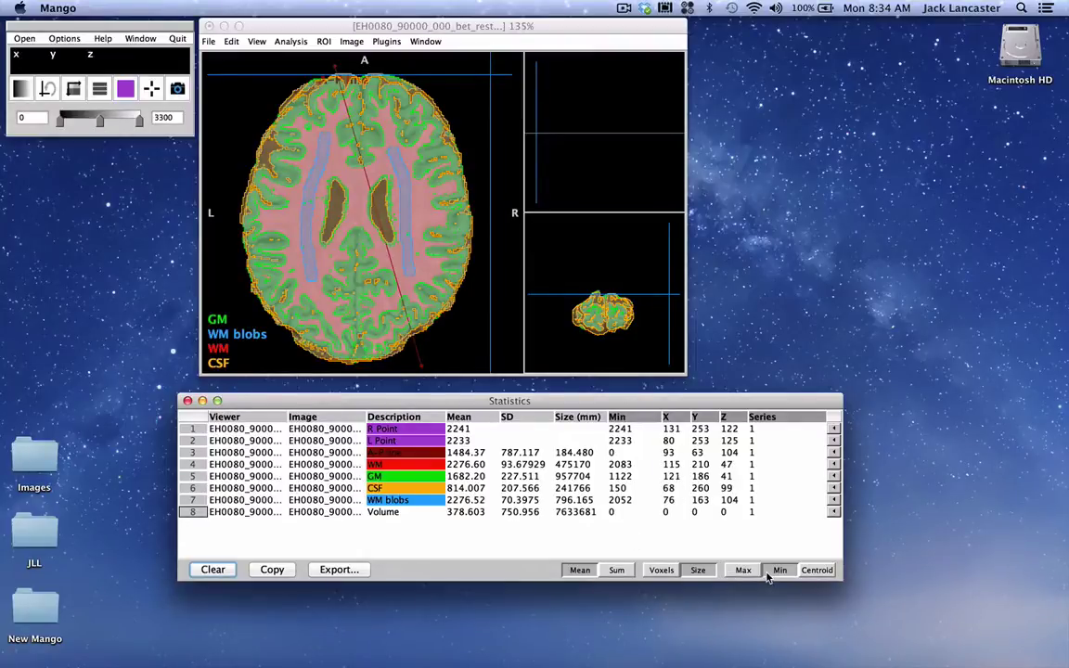
pyautogui.click(817, 572)
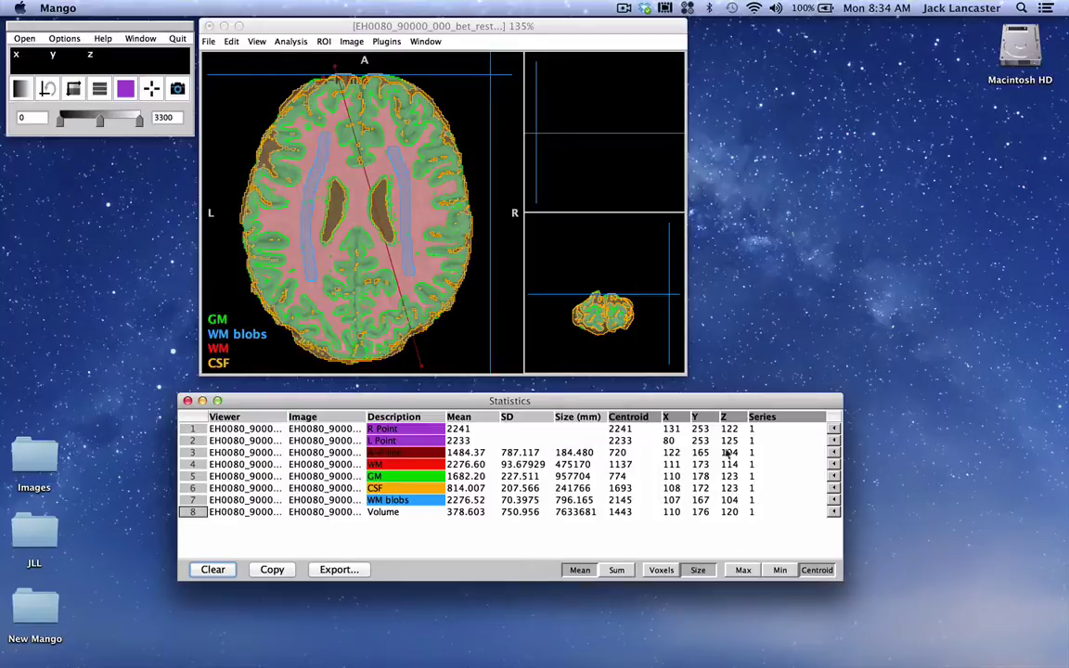
pyautogui.click(834, 453)
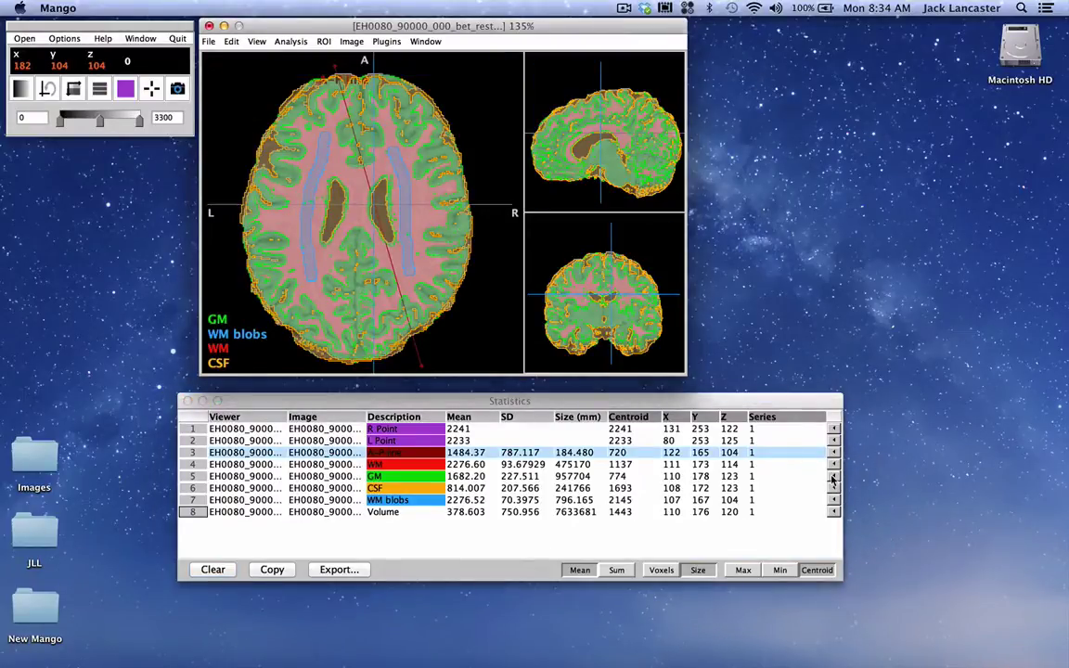
pyautogui.click(832, 476)
pyautogui.click(834, 488)
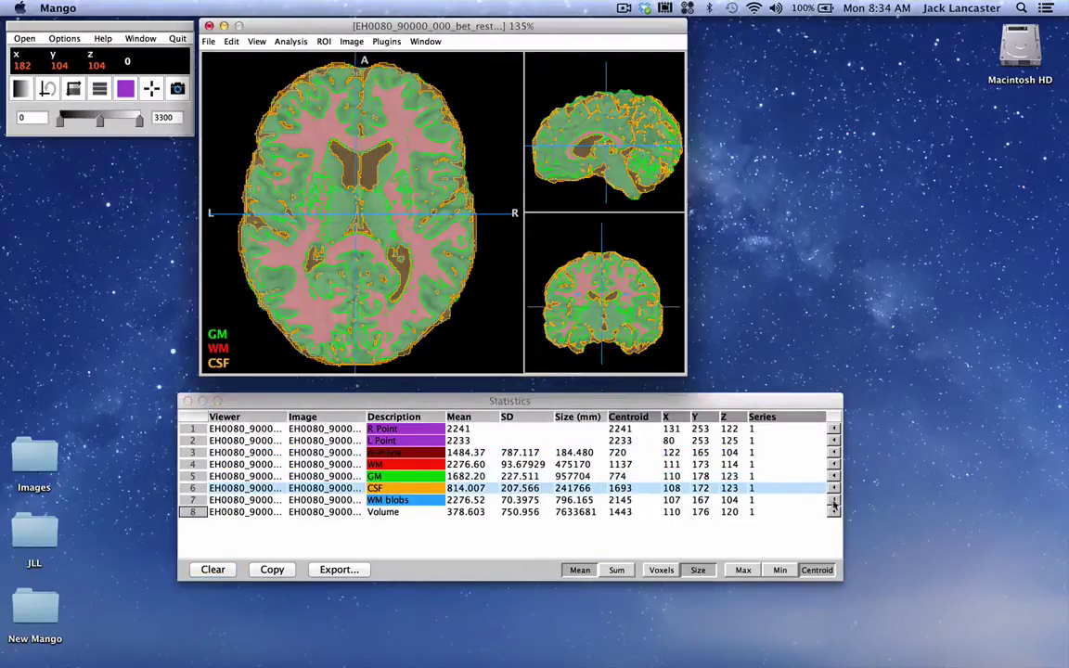
pyautogui.click(834, 501)
pyautogui.click(834, 512)
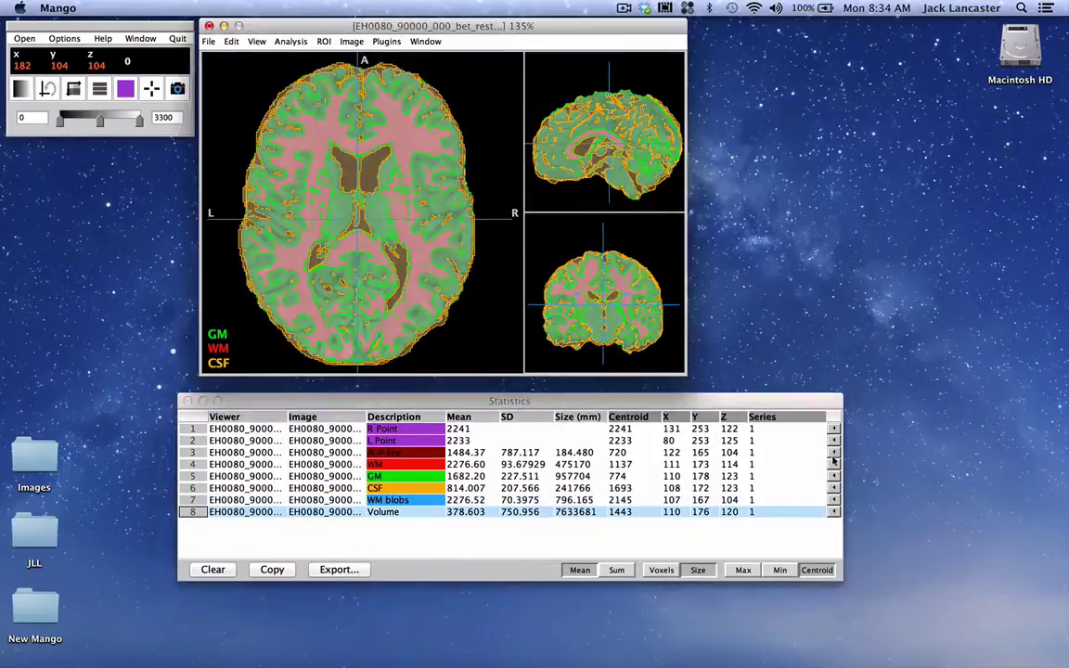
pyautogui.click(834, 453)
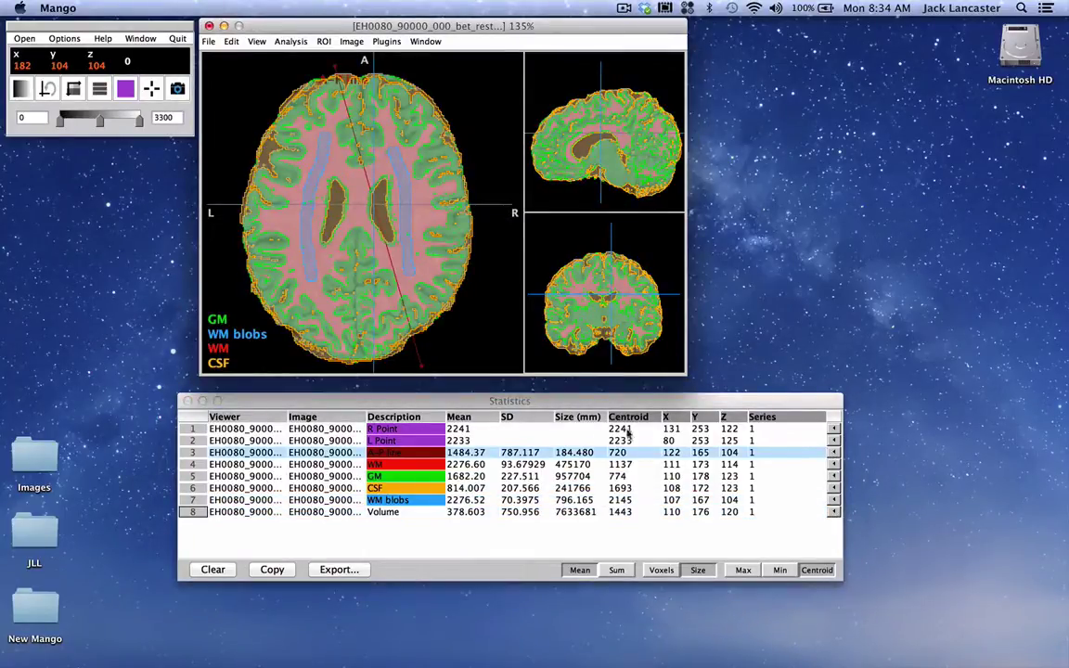
# Step: Show the maximum values and jump to the maximum locations of the WM, GM, CSF and Volume rows, ending on the line
pyautogui.click(743, 569)
pyautogui.click(834, 465)
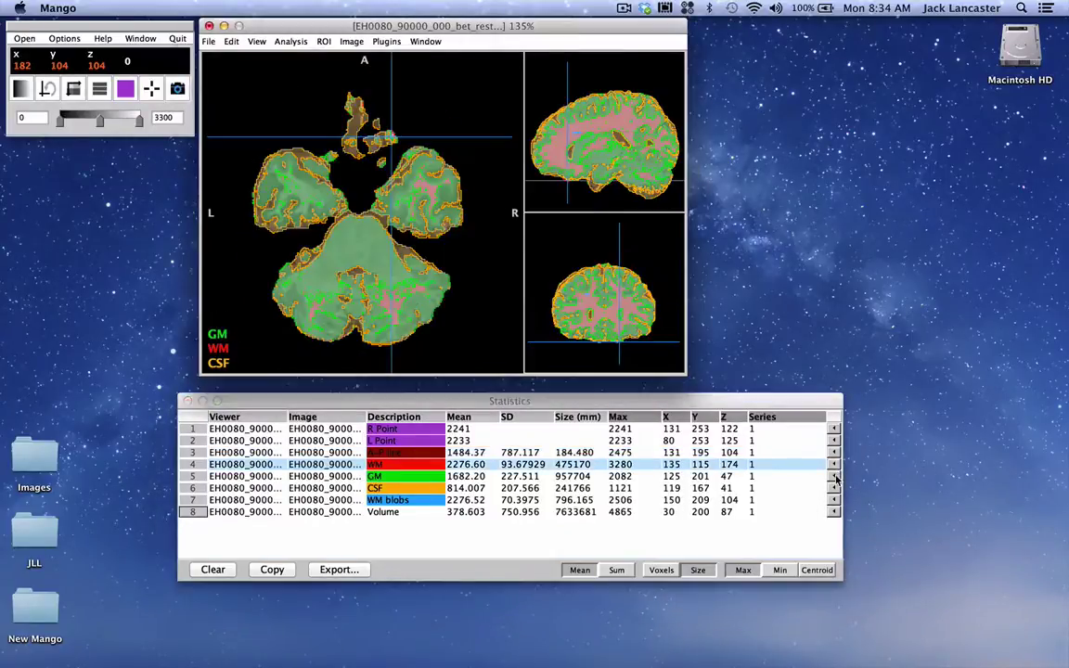
pyautogui.click(834, 477)
pyautogui.click(834, 500)
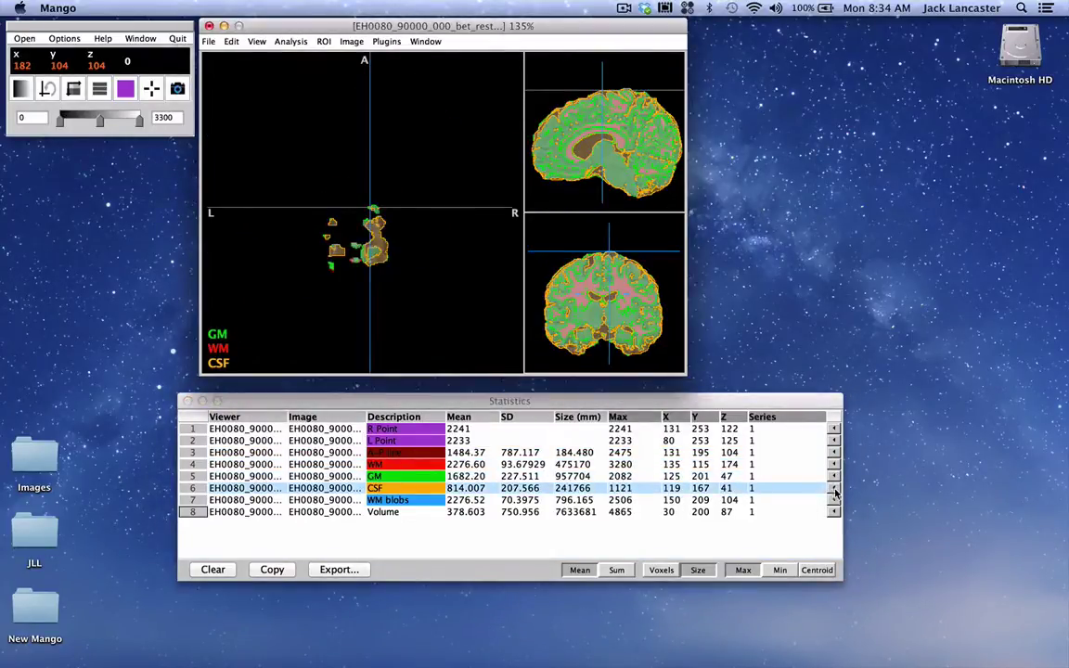
pyautogui.click(834, 512)
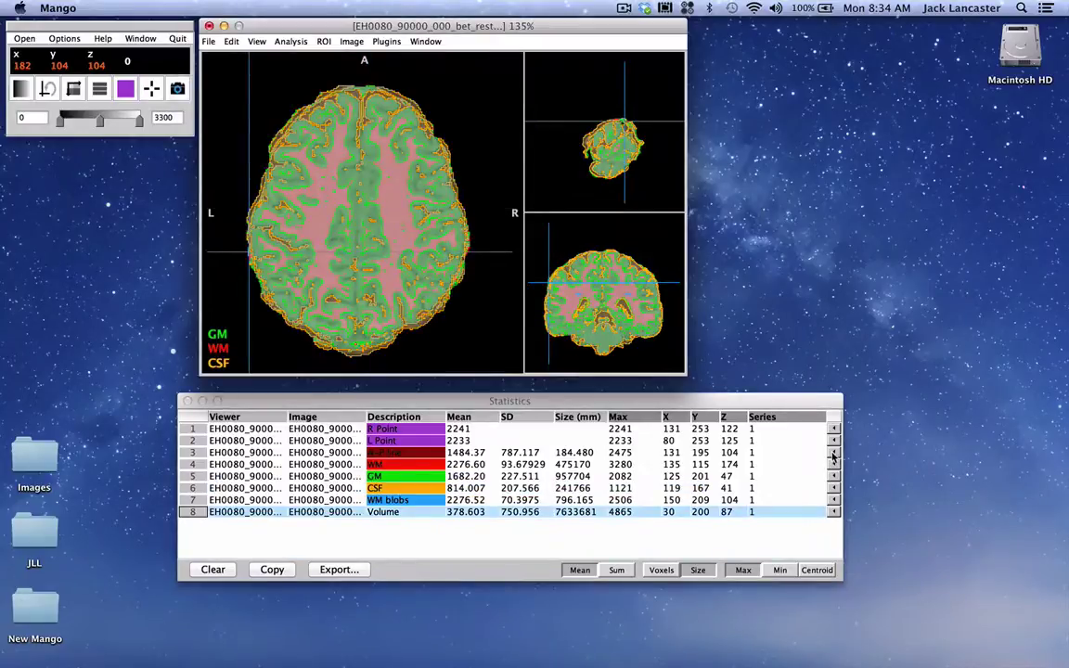
pyautogui.click(834, 453)
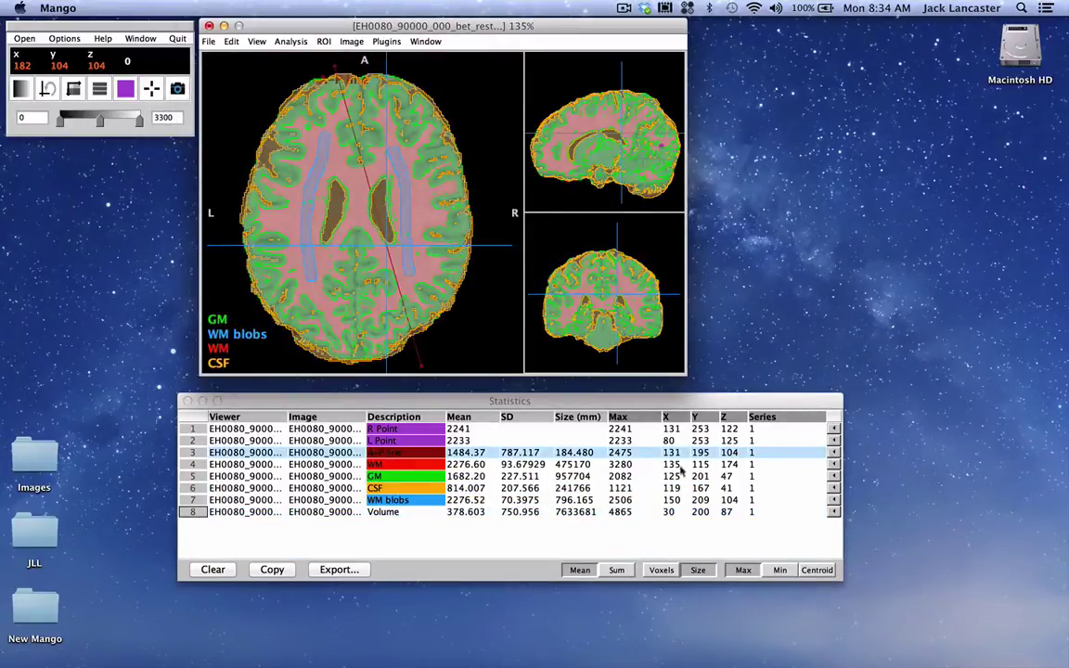
pyautogui.moveTo(562, 406); pyautogui.dragTo(559, 405)
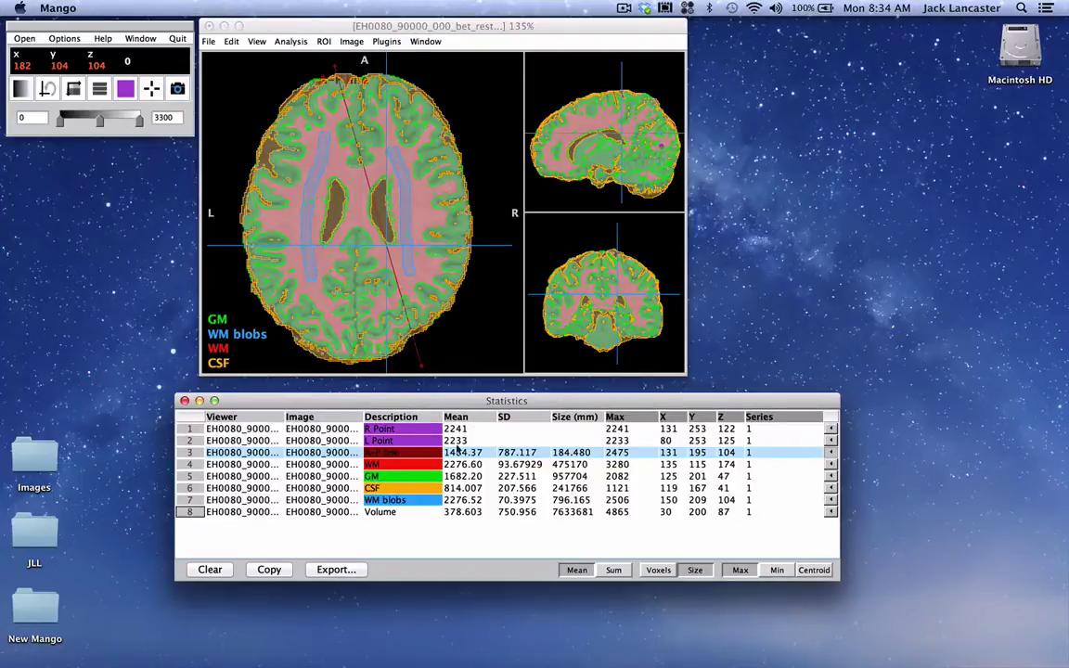
pyautogui.click(121, 89)
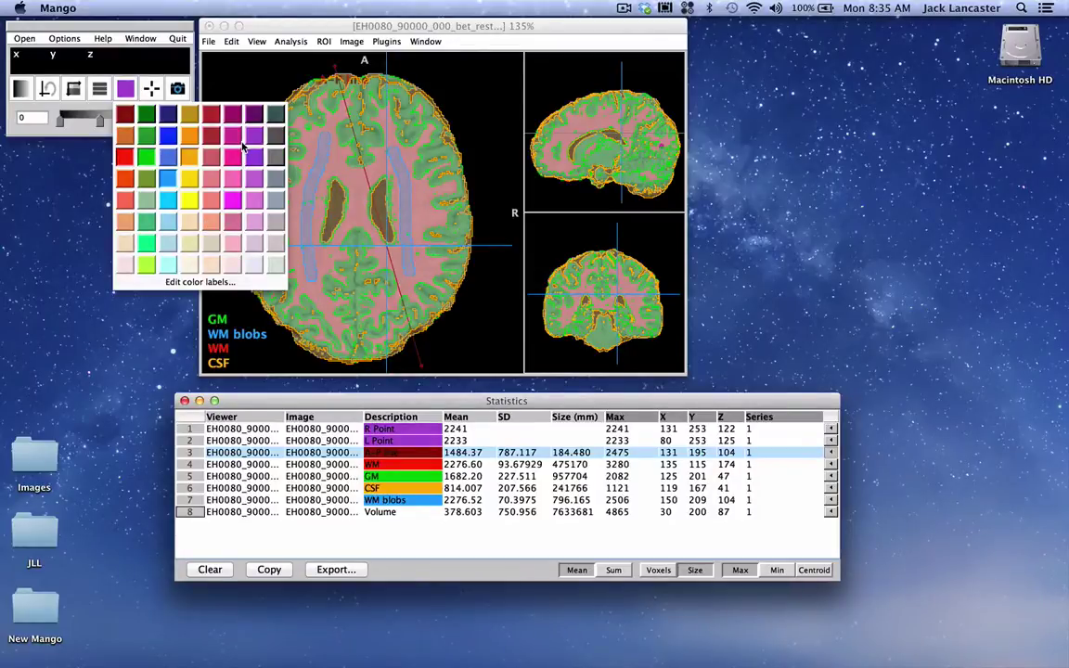
pyautogui.click(78, 136)
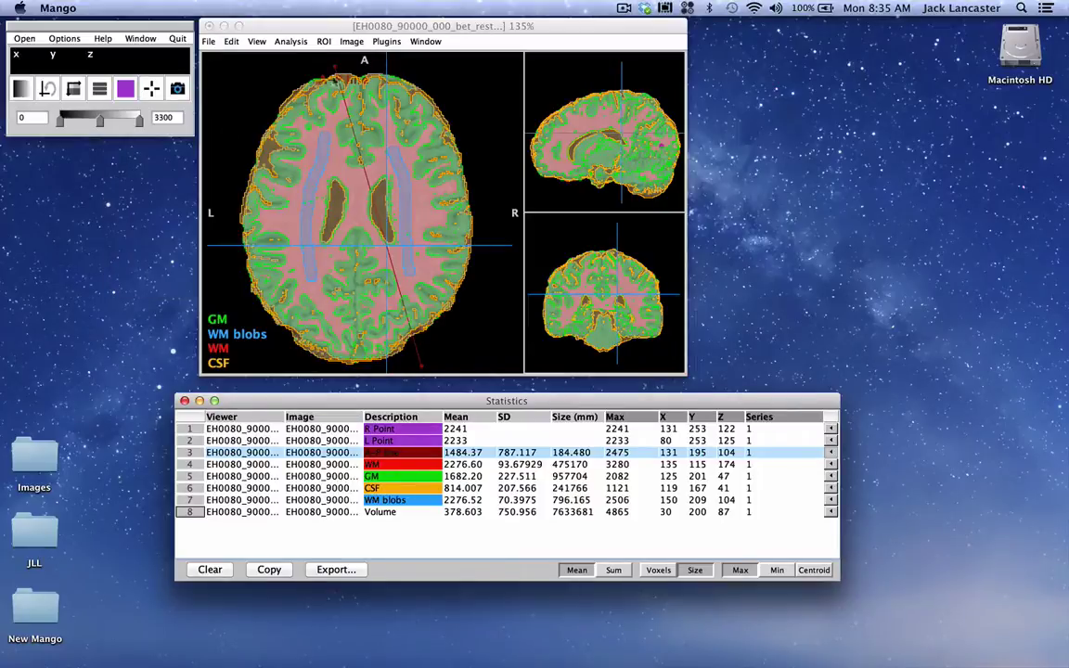
pyautogui.click(304, 32)
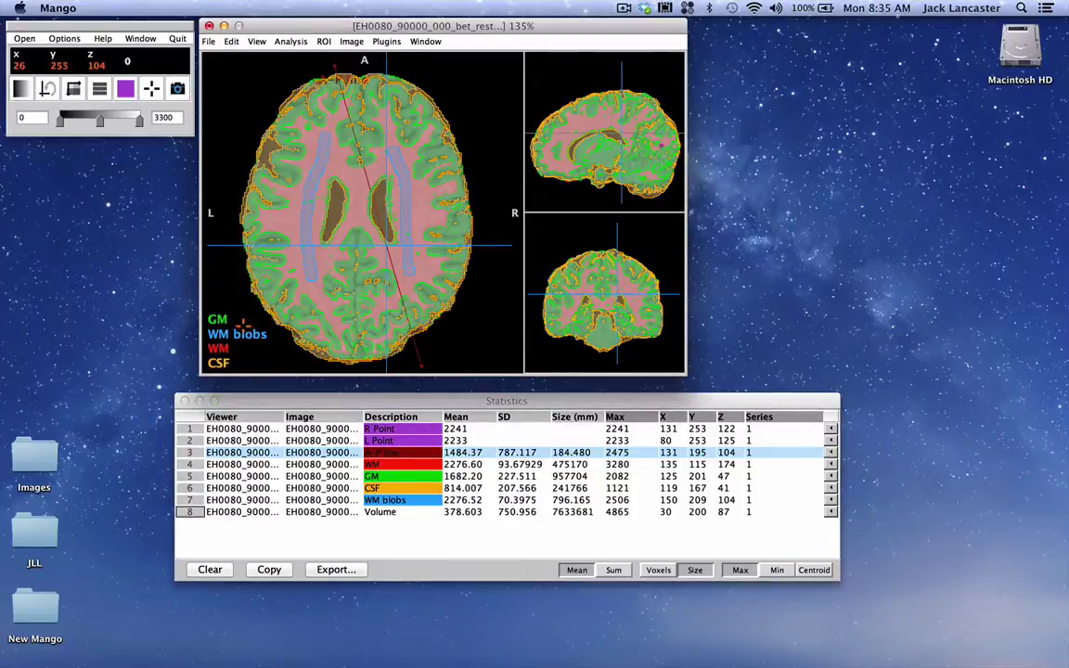
pyautogui.click(257, 41)
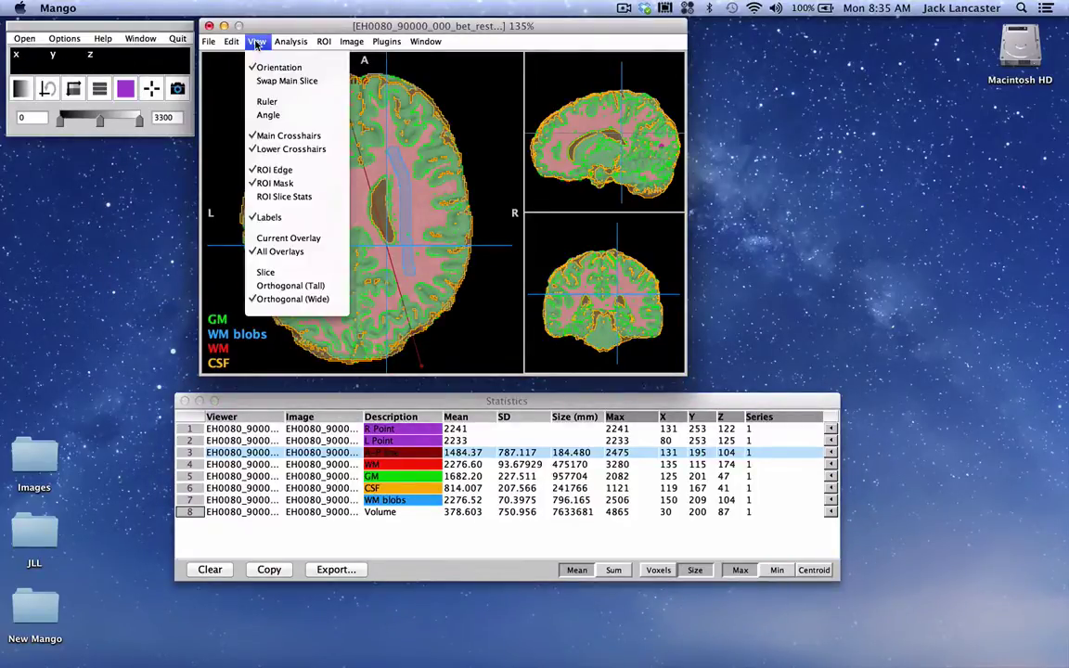
pyautogui.click(221, 71)
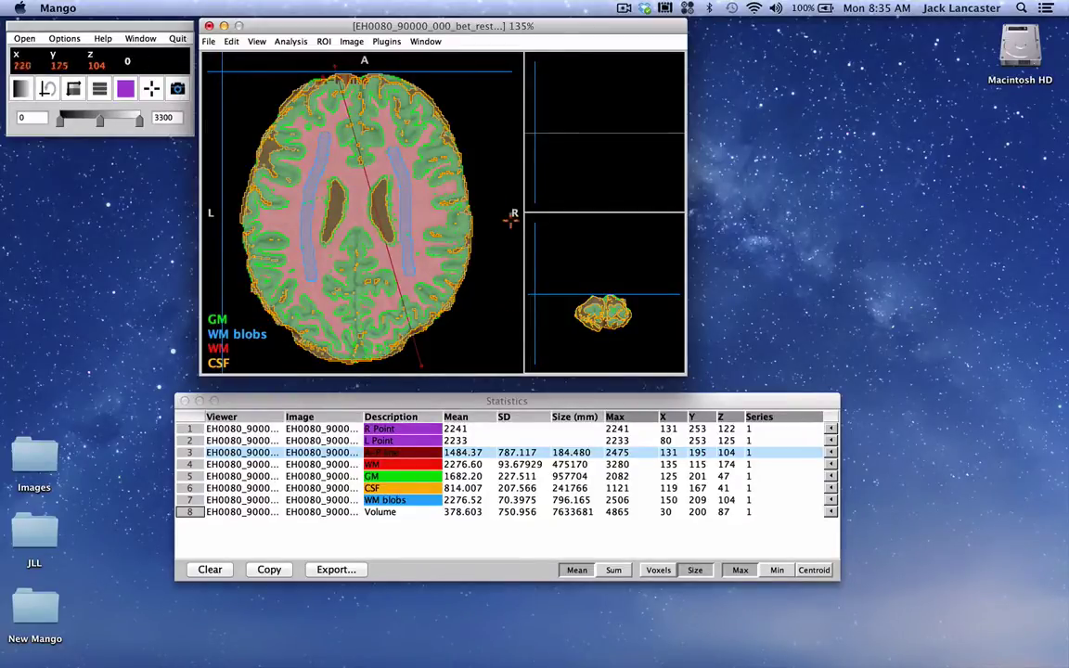
pyautogui.click(361, 198)
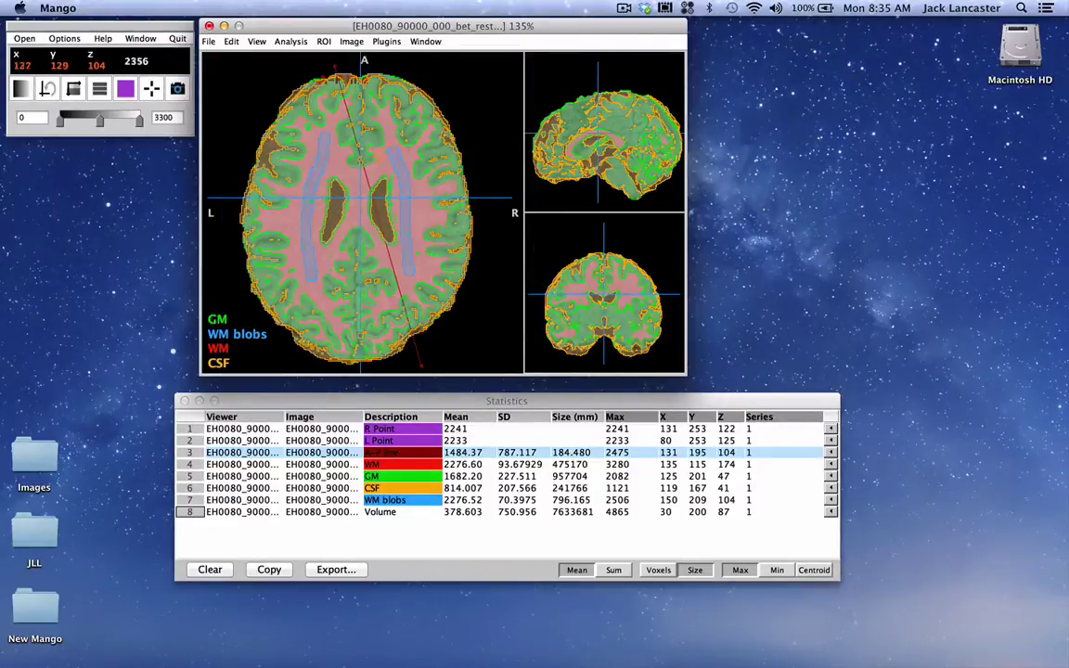
pyautogui.rightClick(380, 168)
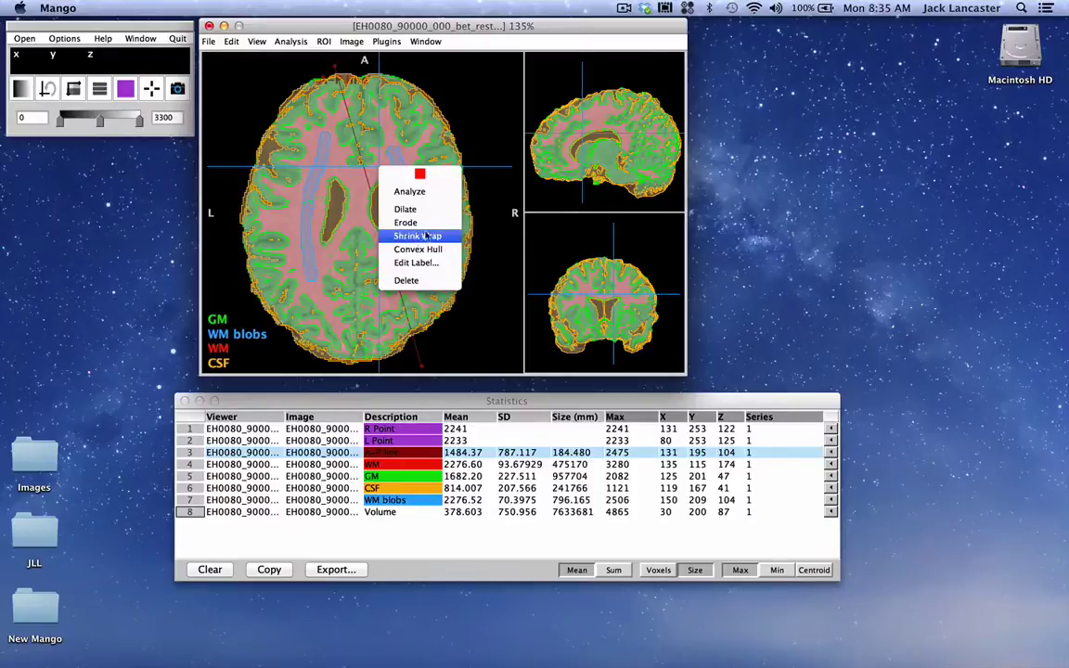
pyautogui.click(485, 118)
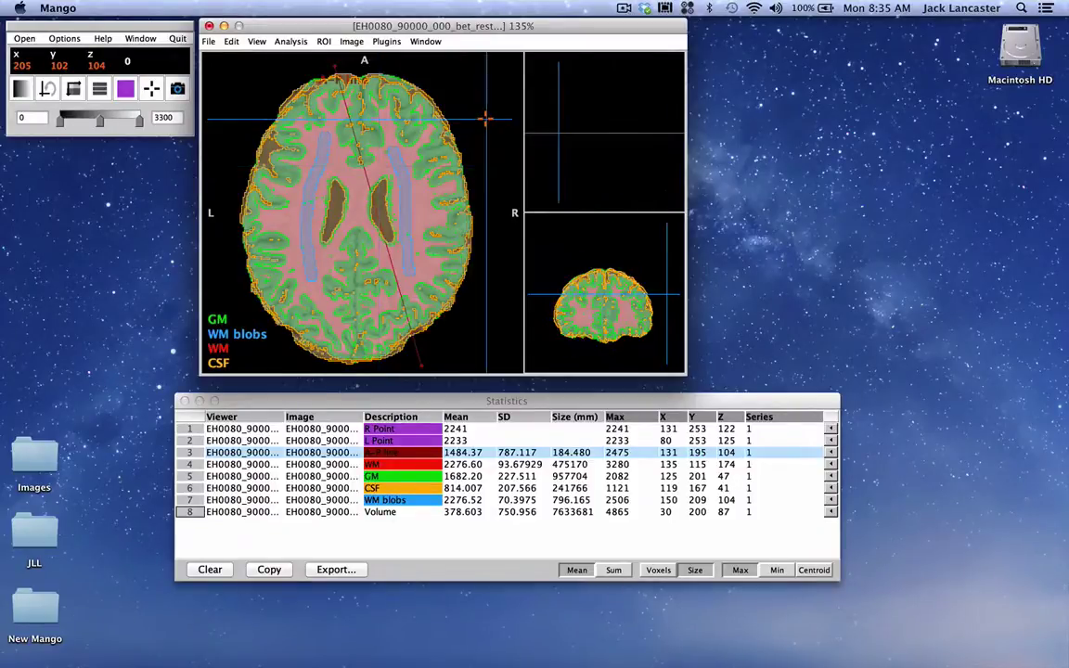